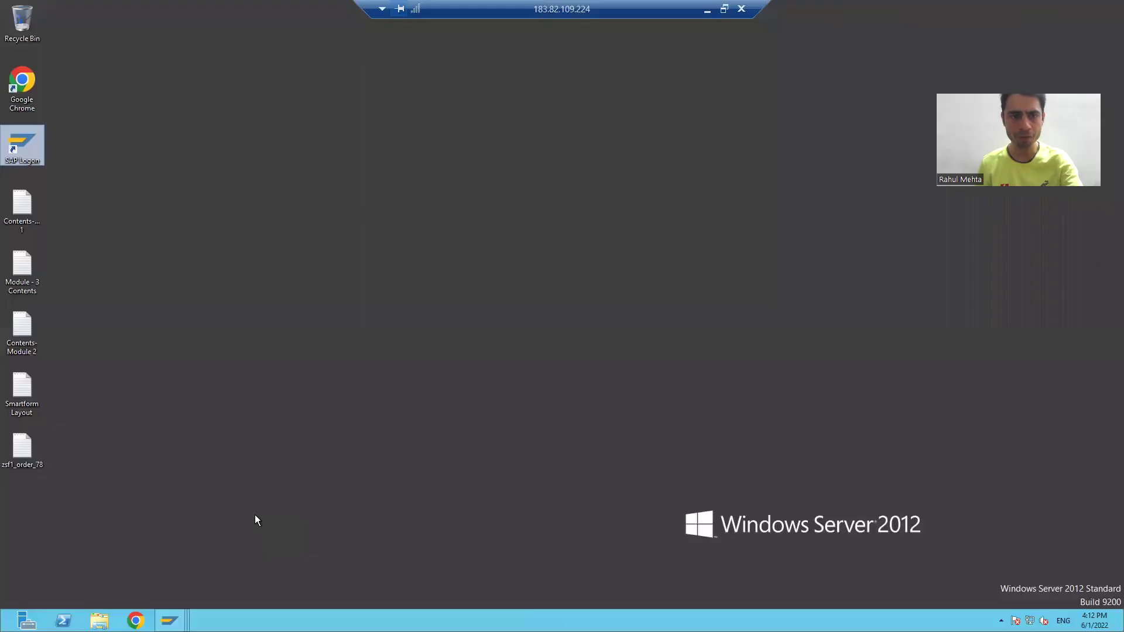
- Open the Smartform Layout text file from the desktop in a maximized Notepad window
double_click(24, 448)
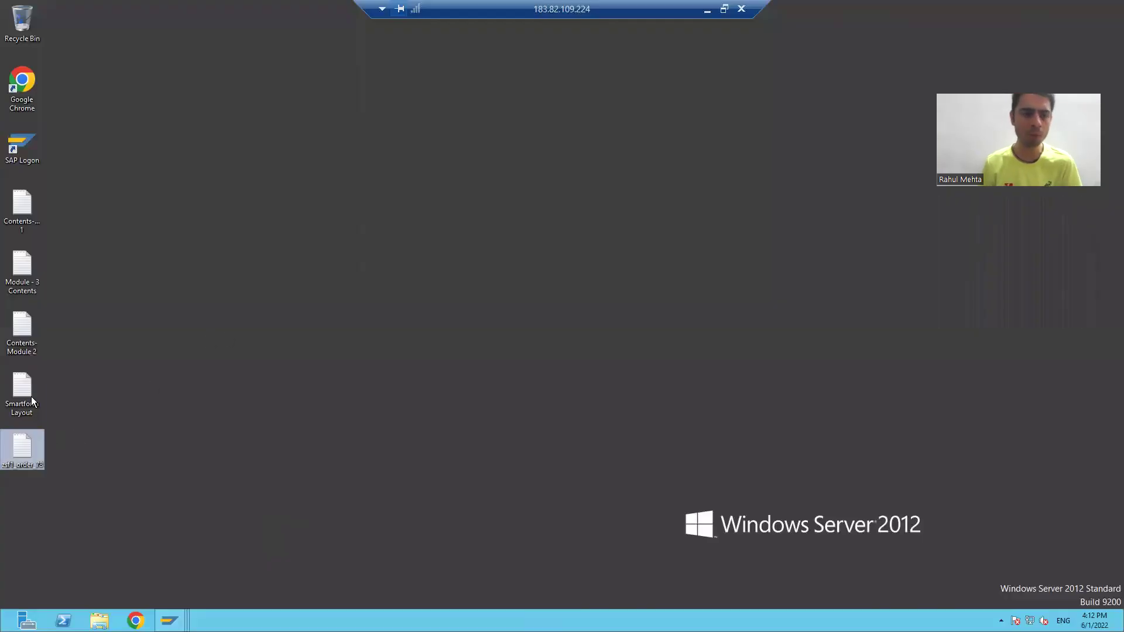
double_click(23, 392)
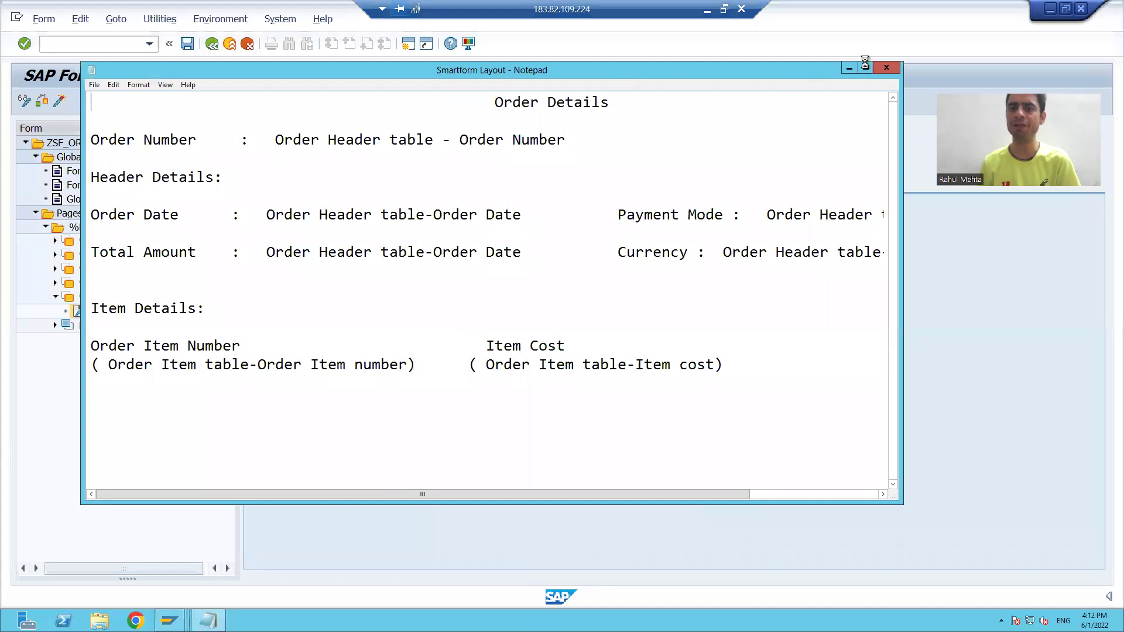
left_click(865, 66)
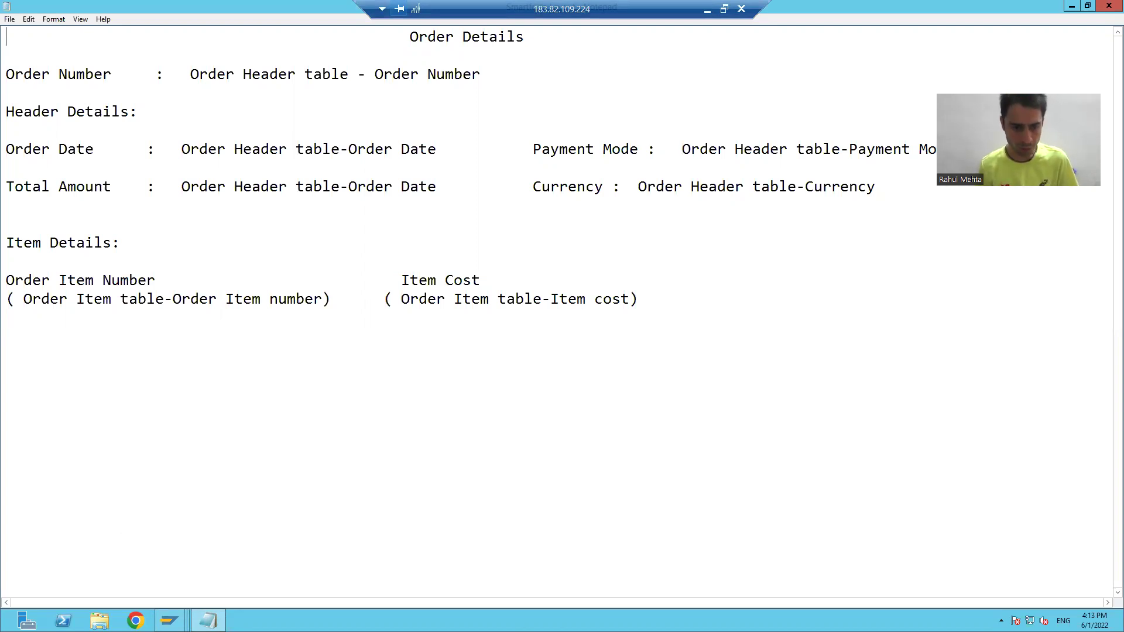
- Switch to the SAP Form Builder session that shows the output options of %WINDOW1 in form ZSF_ORDER_28
mouse_move(169, 620)
left_click(213, 571)
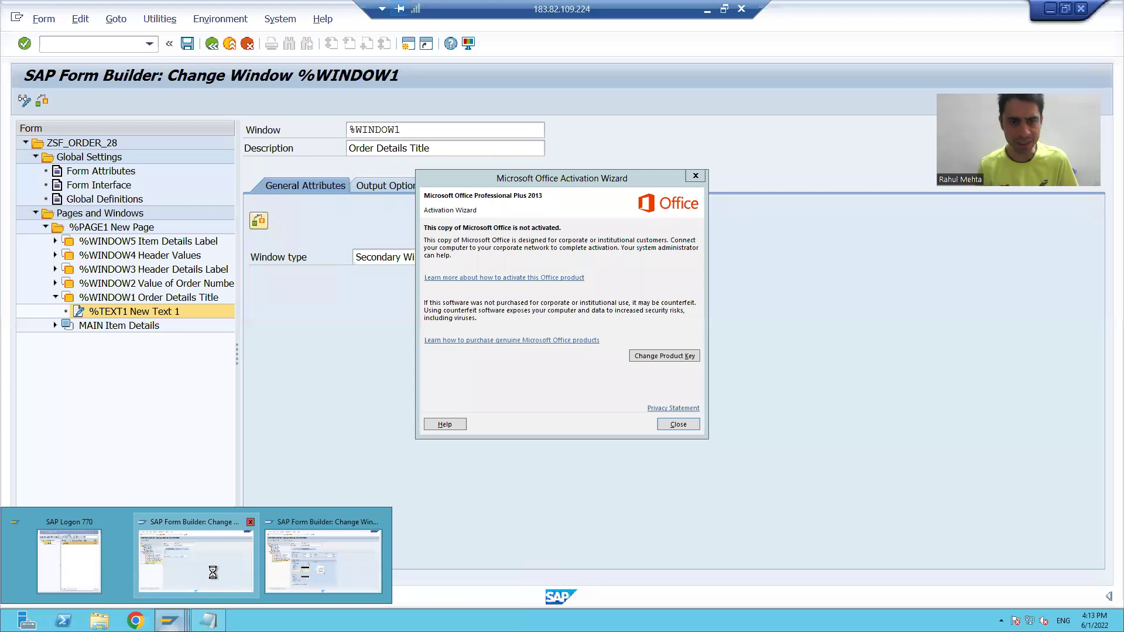
mouse_move(169, 621)
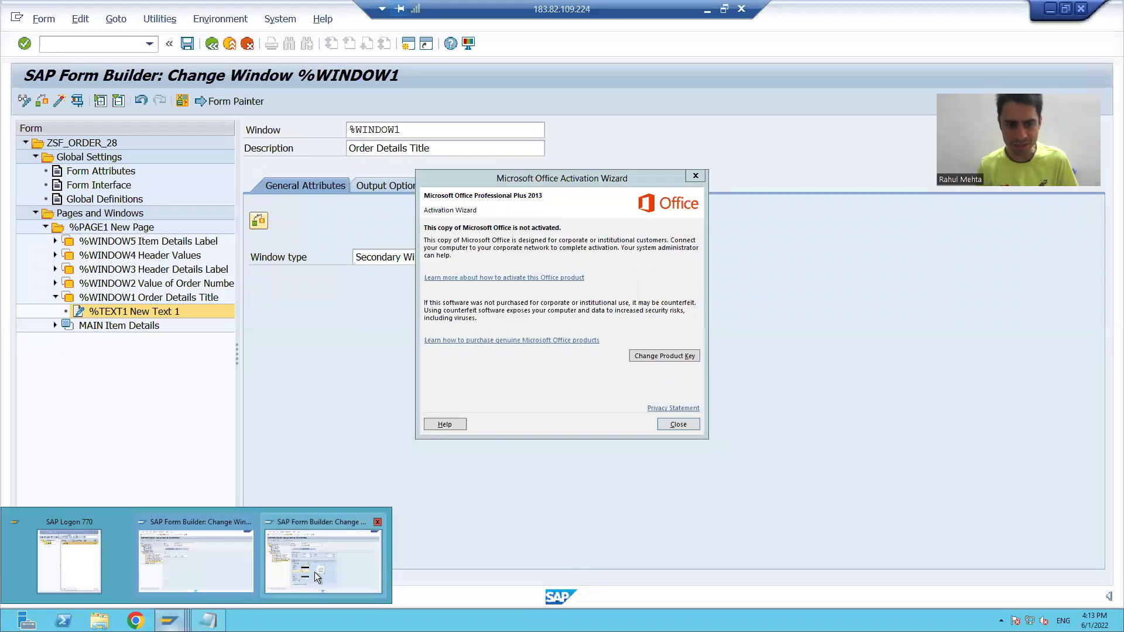
left_click(313, 575)
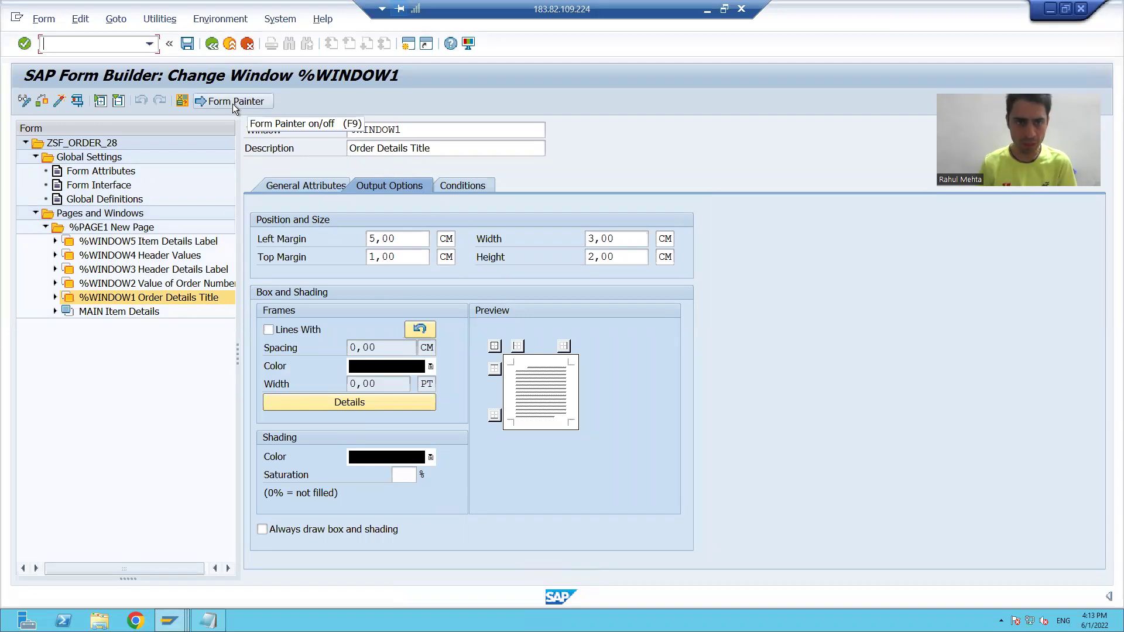
- Examine the placement of %WINDOW1 to %WINDOW5 and the MAIN window on the page in the Form Painter, and close it
left_click(232, 103)
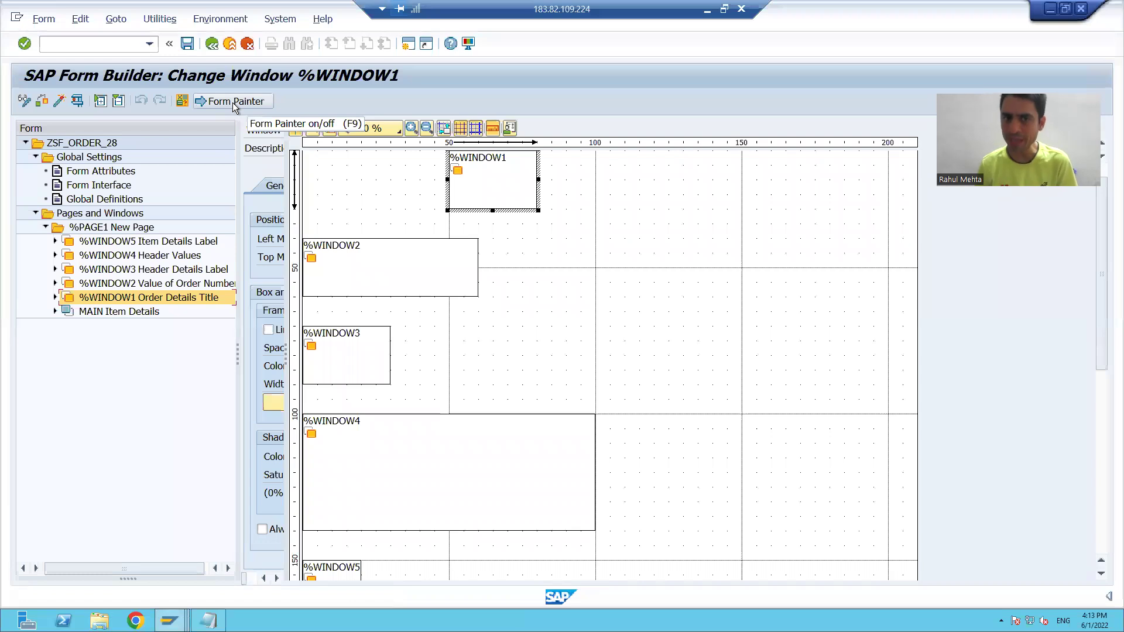
left_click(419, 266)
left_click(354, 345)
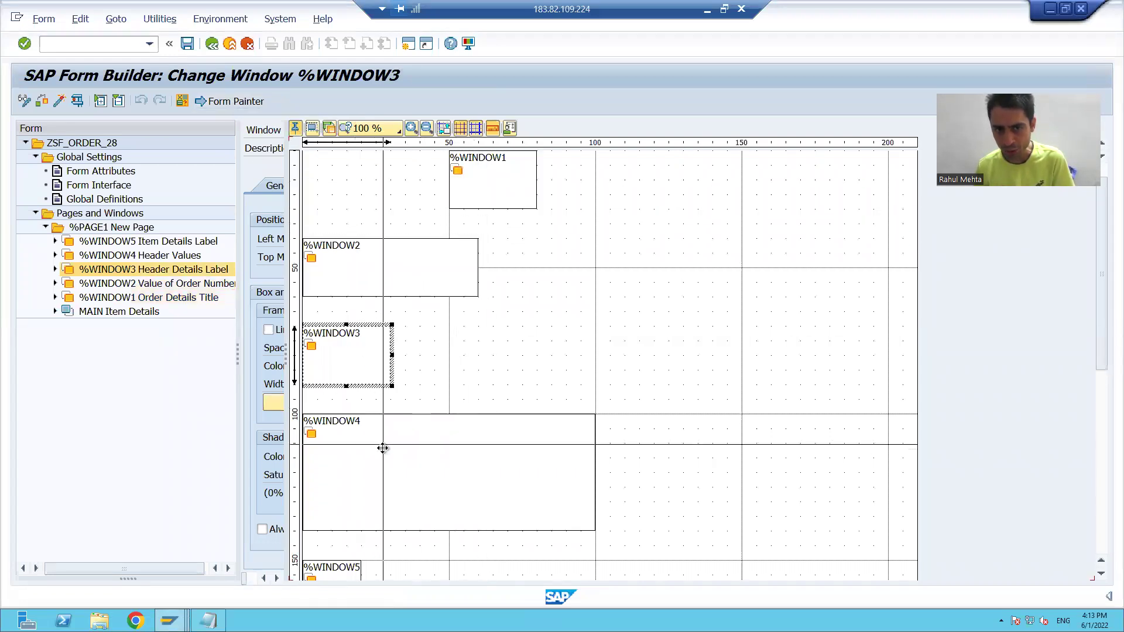
left_click(383, 447)
left_click_drag(1101, 357, 1104, 474)
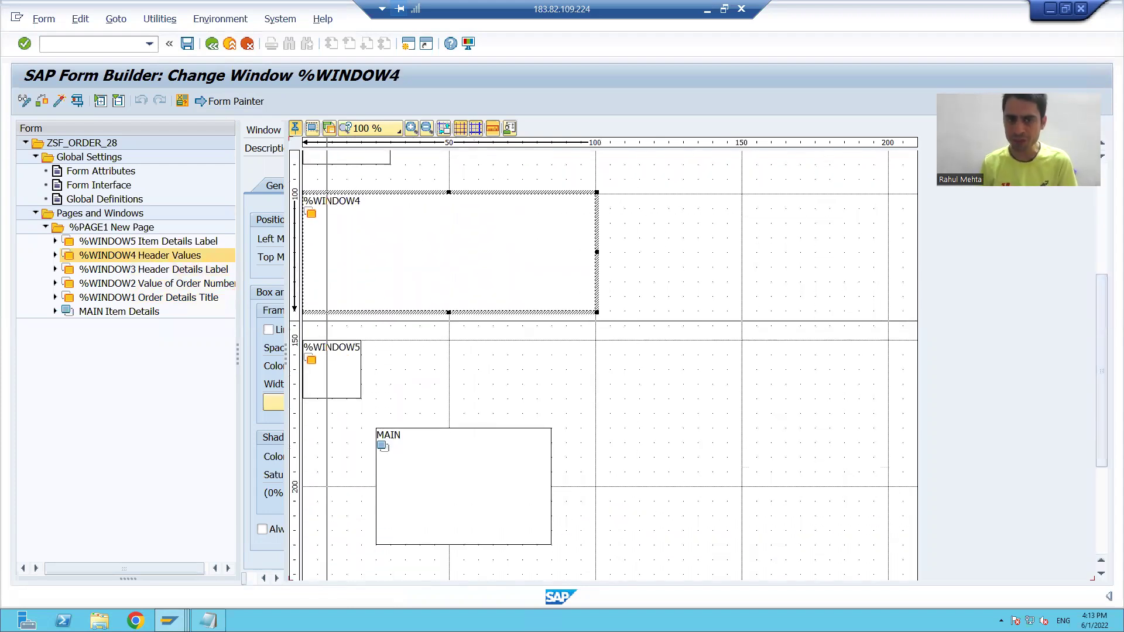
left_click(348, 368)
left_click(381, 451)
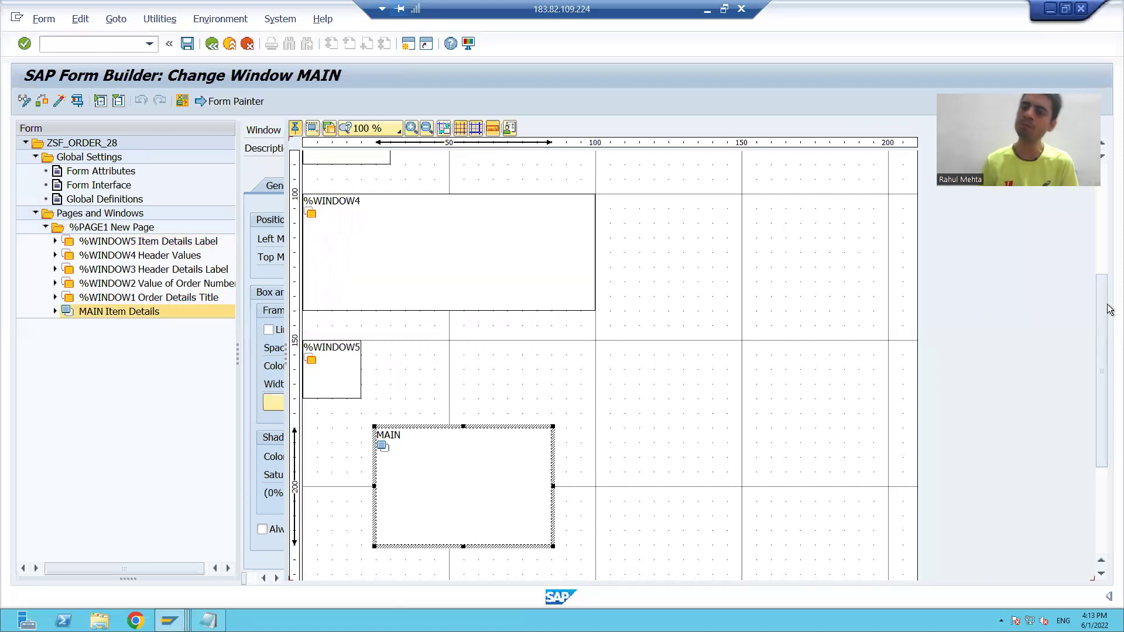
scroll(1106, 253, "up", 1)
scroll(1107, 253, "up", 5)
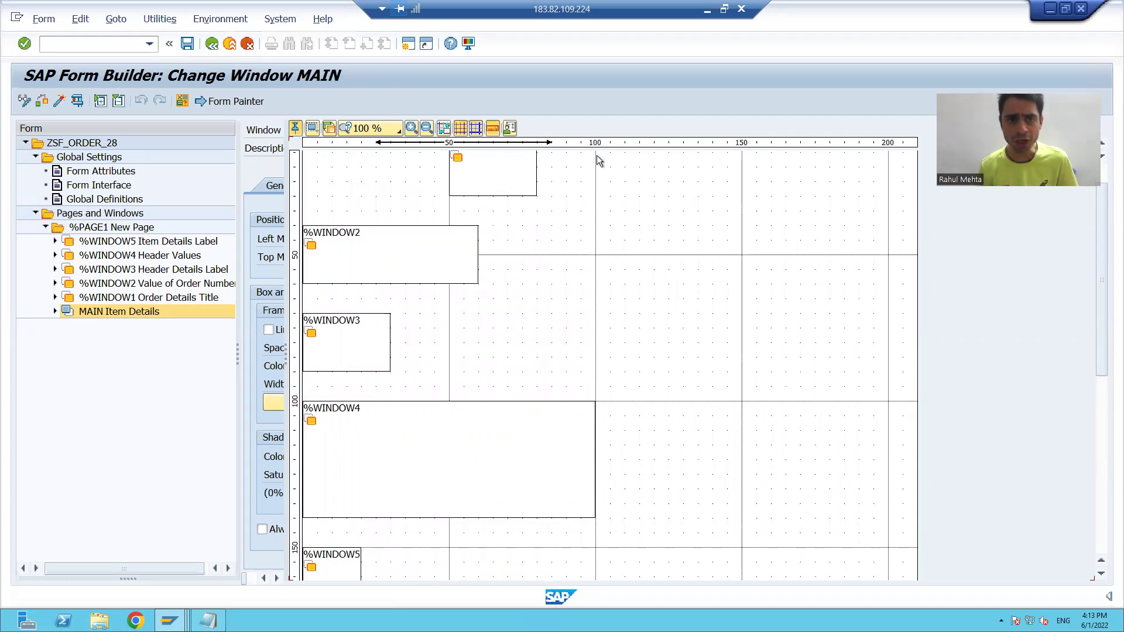
left_click(231, 100)
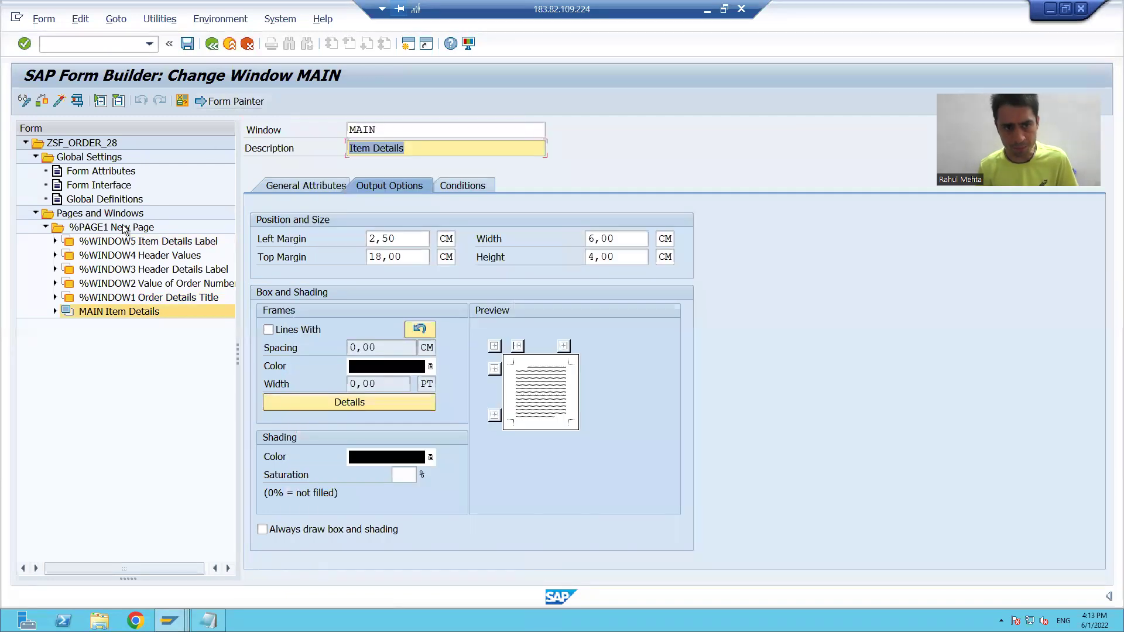
right_click(122, 226)
mouse_move(174, 233)
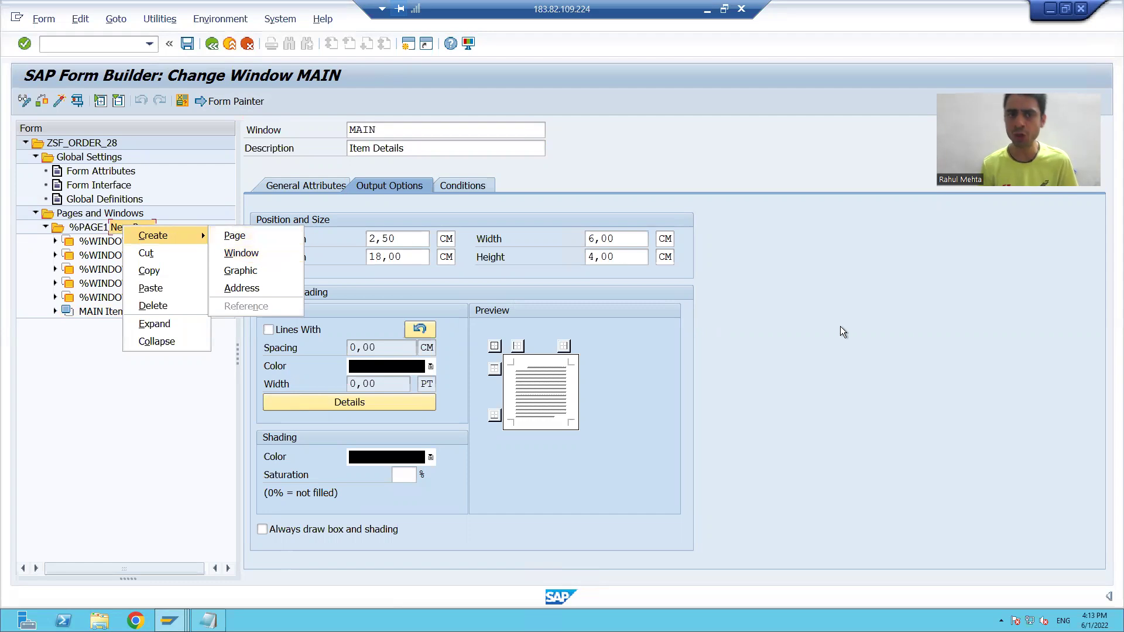
left_click(727, 306)
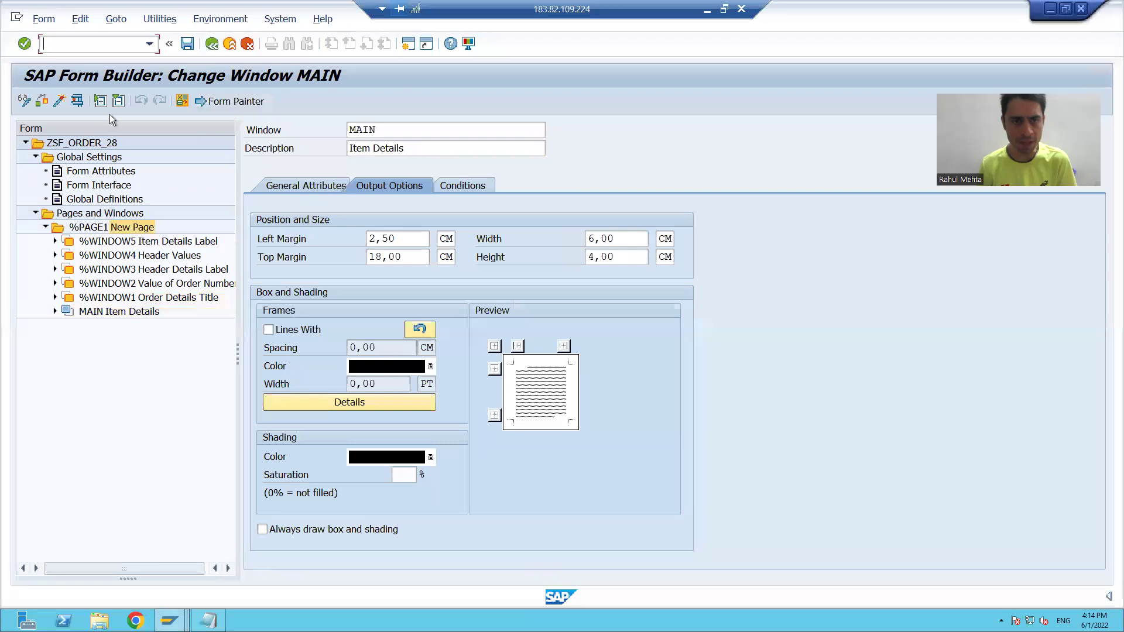
- Create a new window in the Form Painter, about 12.8 cm from the page's left edge and 0.9 cm from its top, and view its output options
left_click(235, 102)
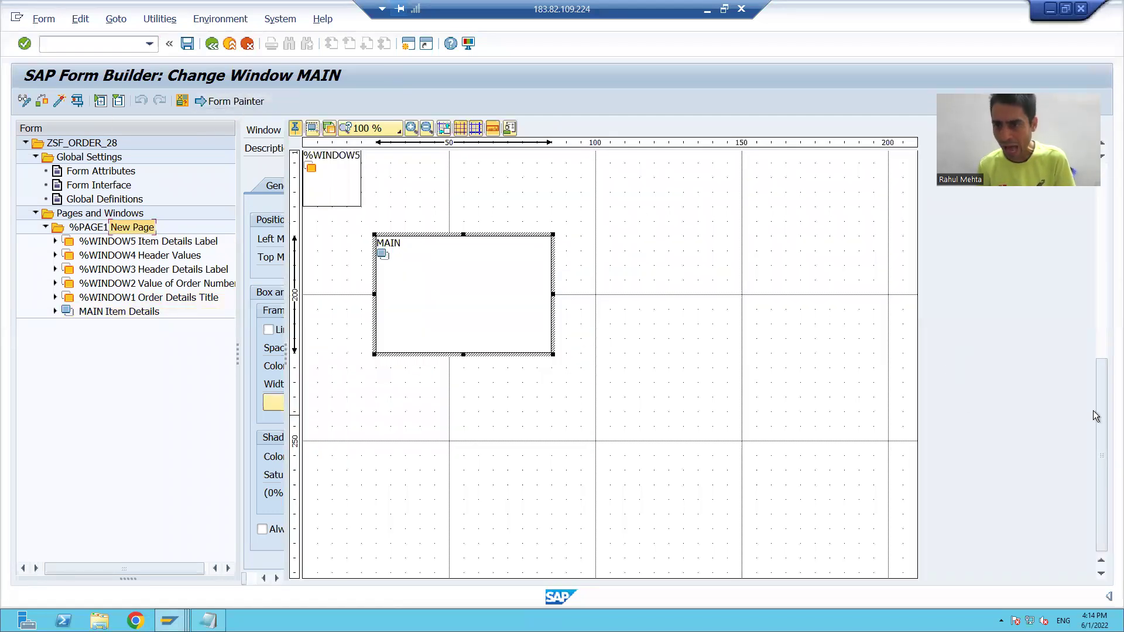
left_click_drag(1104, 387, 1103, 196)
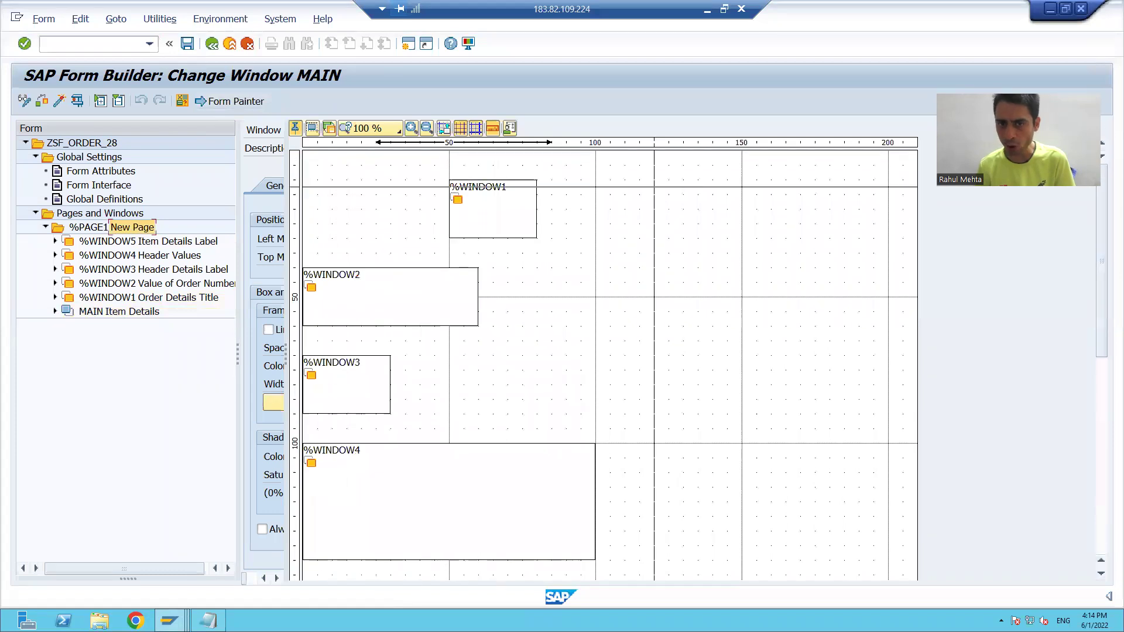
right_click(679, 179)
mouse_move(761, 192)
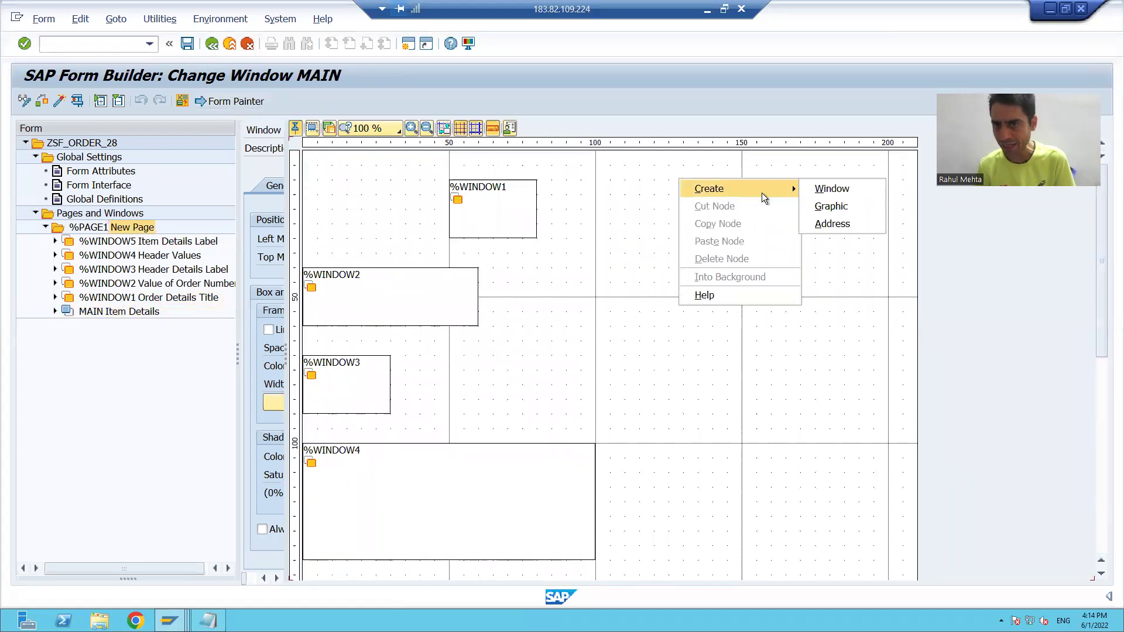
left_click(823, 191)
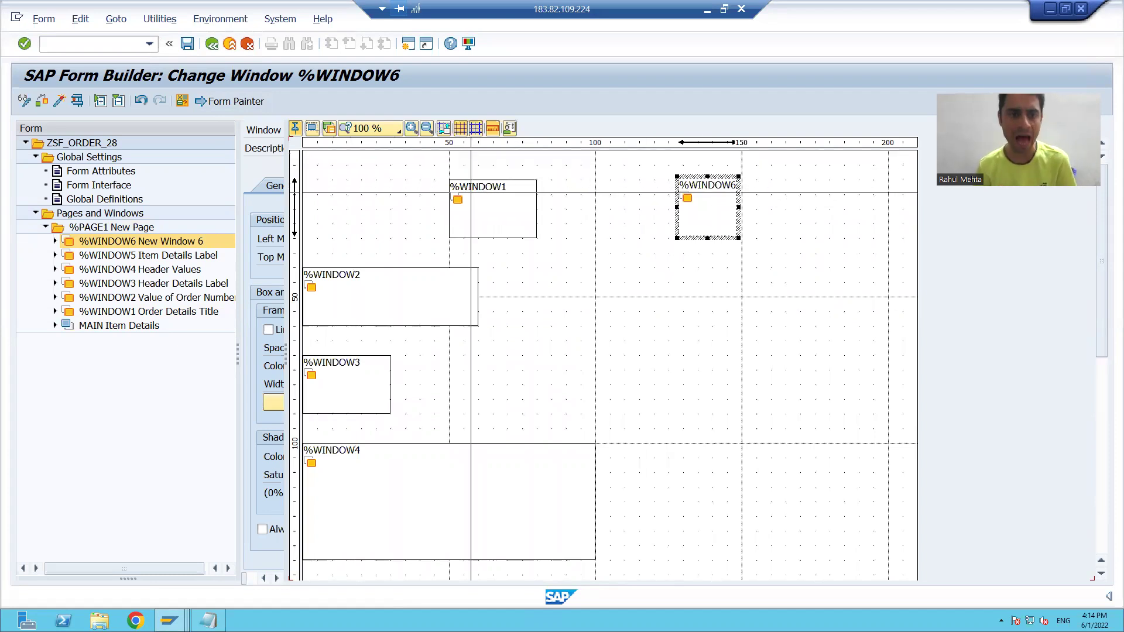
left_click(240, 101)
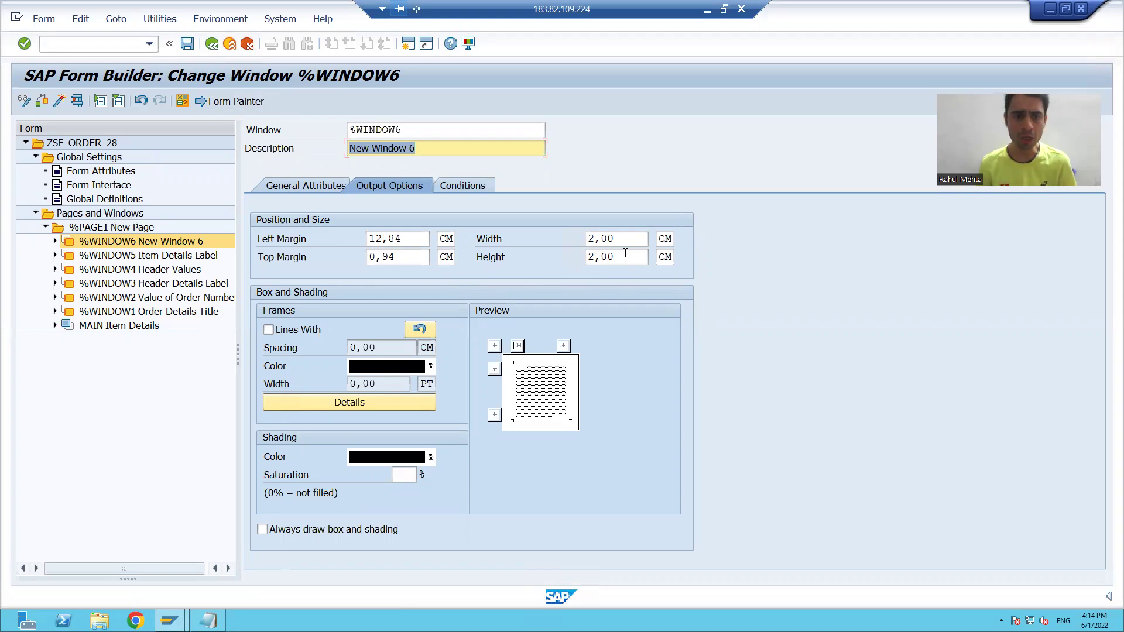
- Widen the Order Details Title window %WINDOW1 to 4 cm in the Form Painter and check its width in the output options
left_click(167, 312)
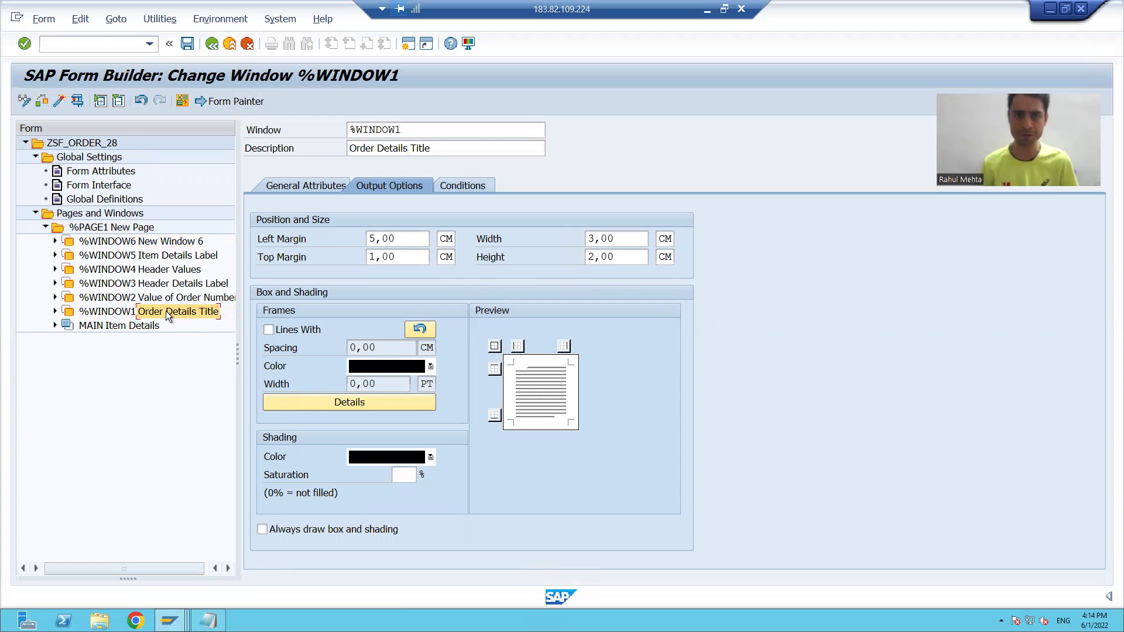
left_click(226, 102)
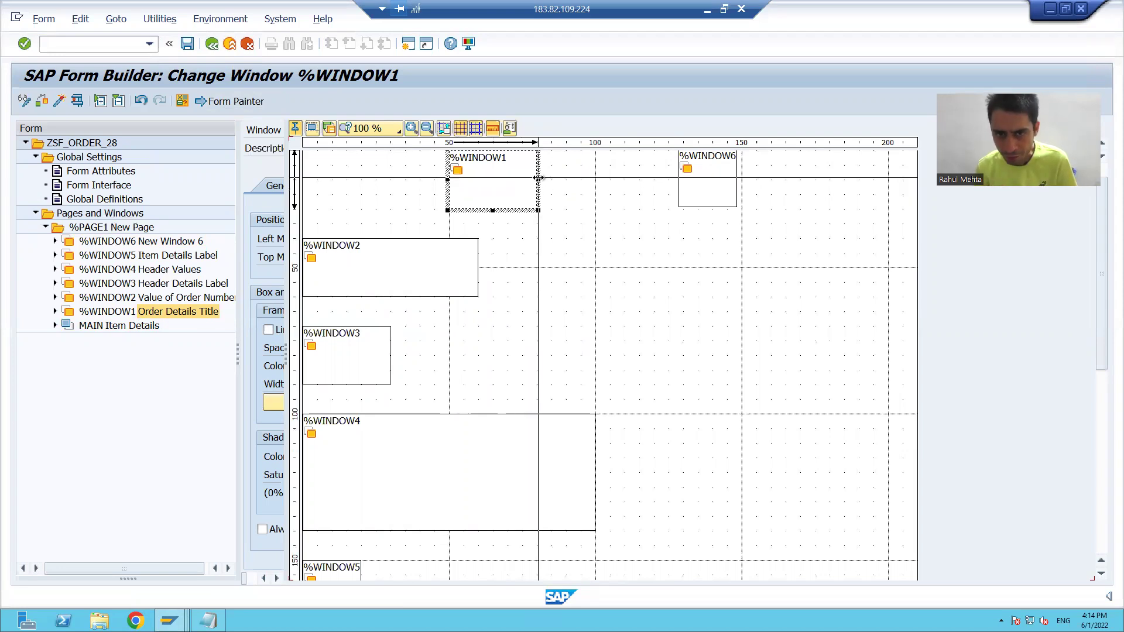
left_click_drag(539, 177, 567, 179)
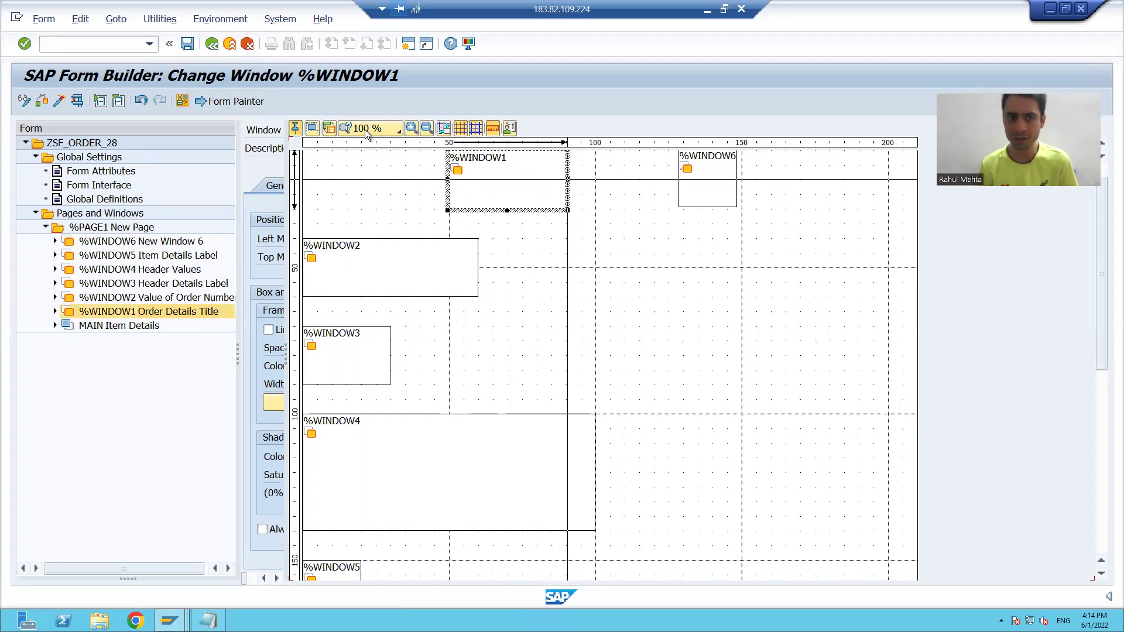
left_click(257, 101)
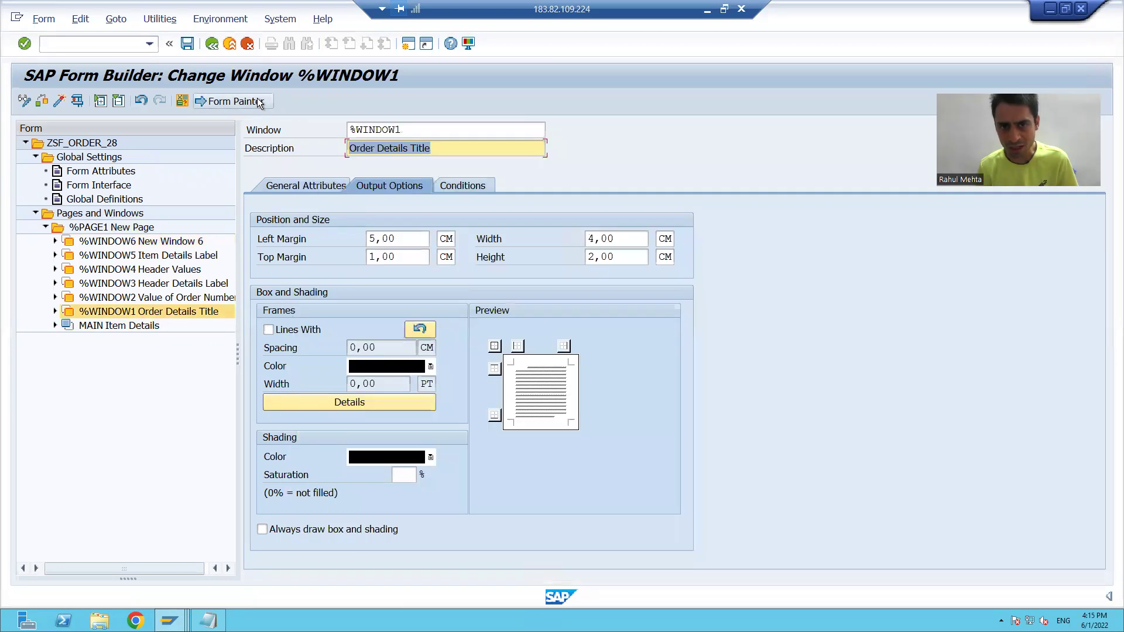
left_click(594, 241)
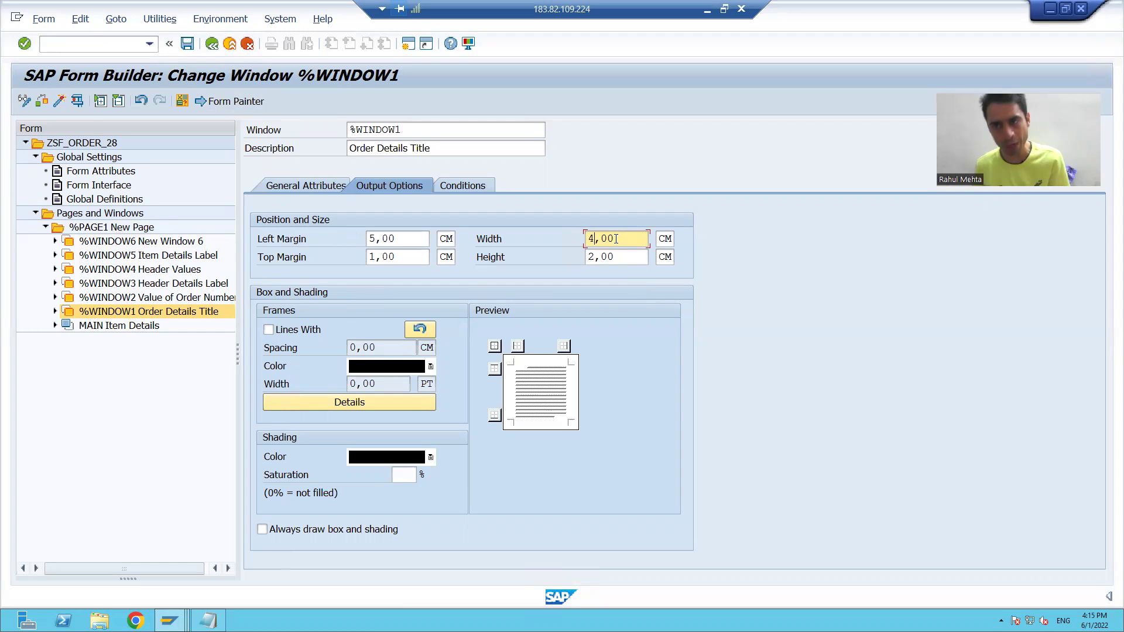
- Delete the window %WINDOW6 in the Form Painter and return to the node attributes
left_click(251, 104)
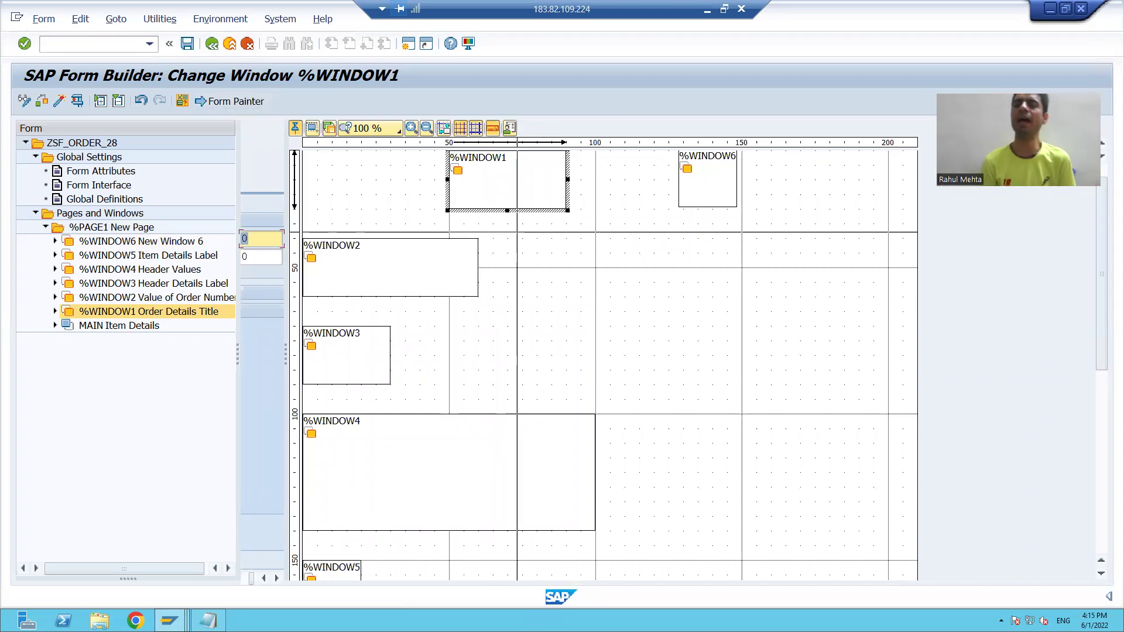
left_click(710, 176)
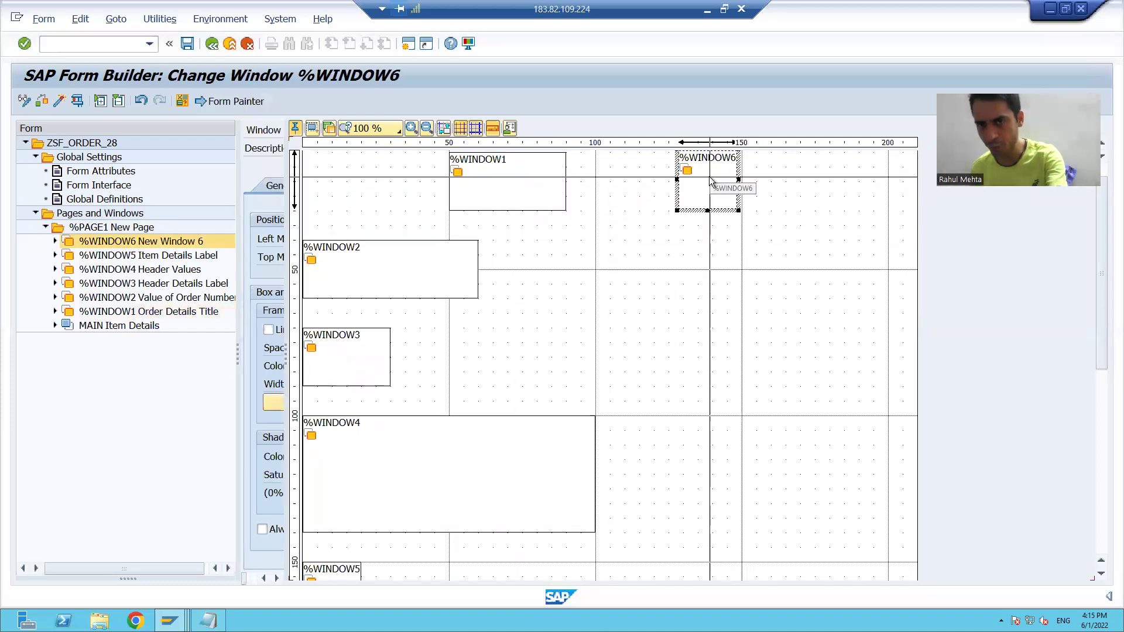
key("Delete")
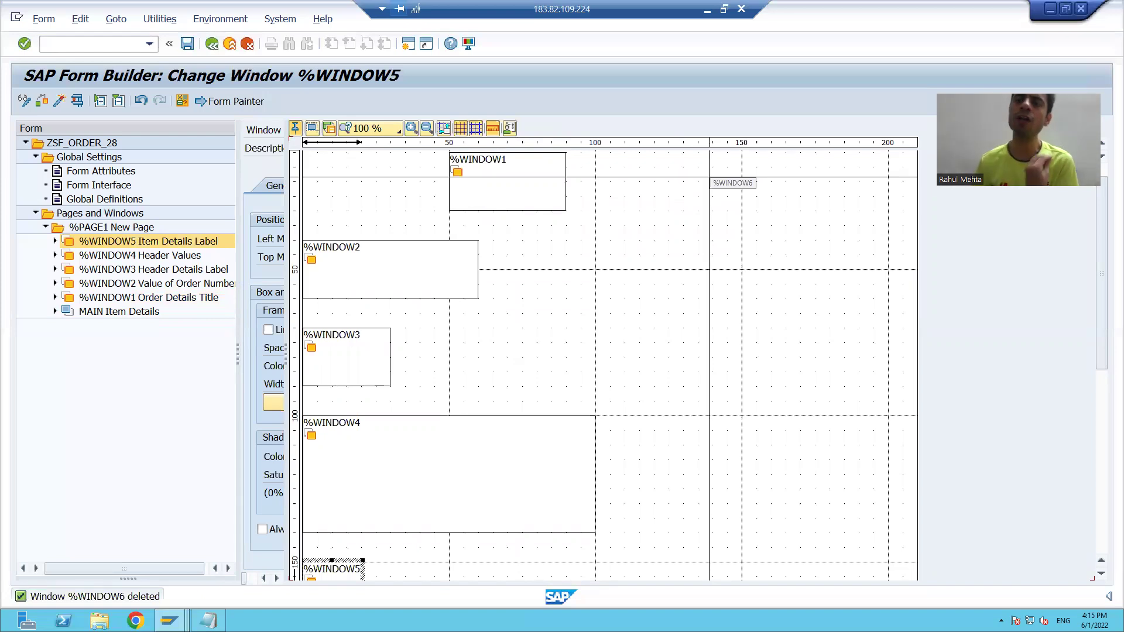
left_click(237, 102)
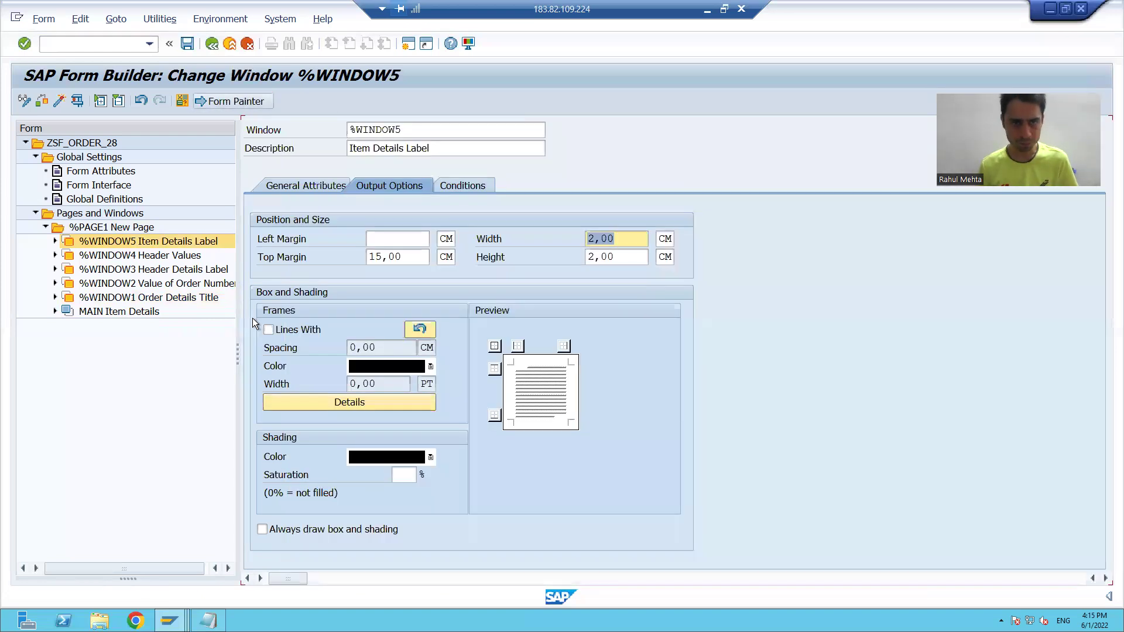
- Review the "Order Details" title in the Smartform Layout notes in Notepad and switch back to the SAP Form Builder
key("alt+Tab")
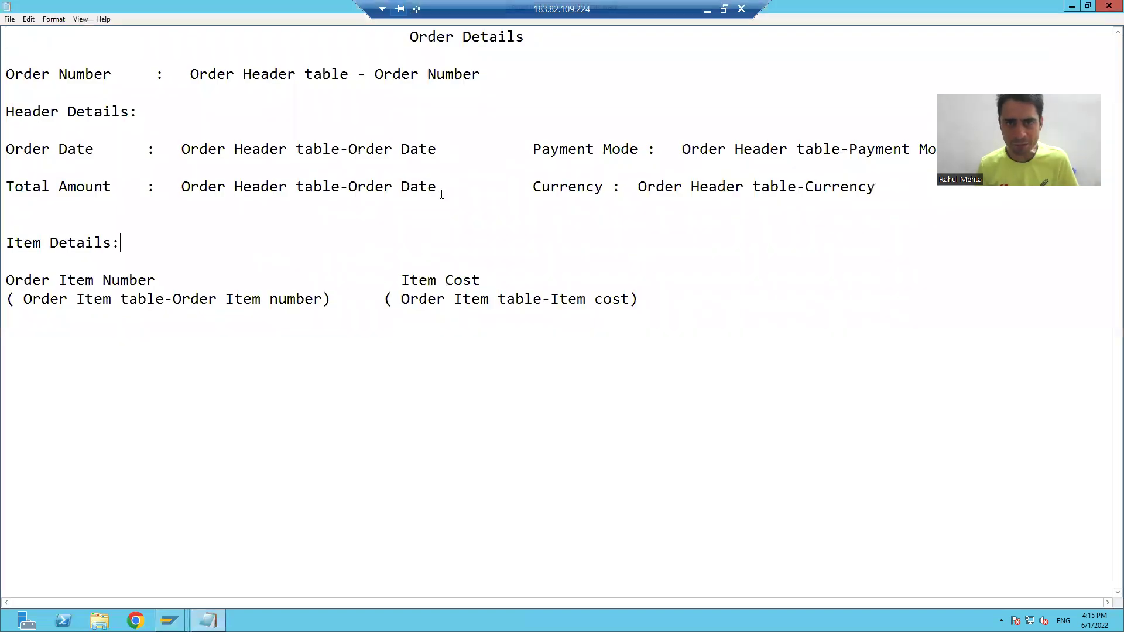
left_click_drag(409, 36, 525, 39)
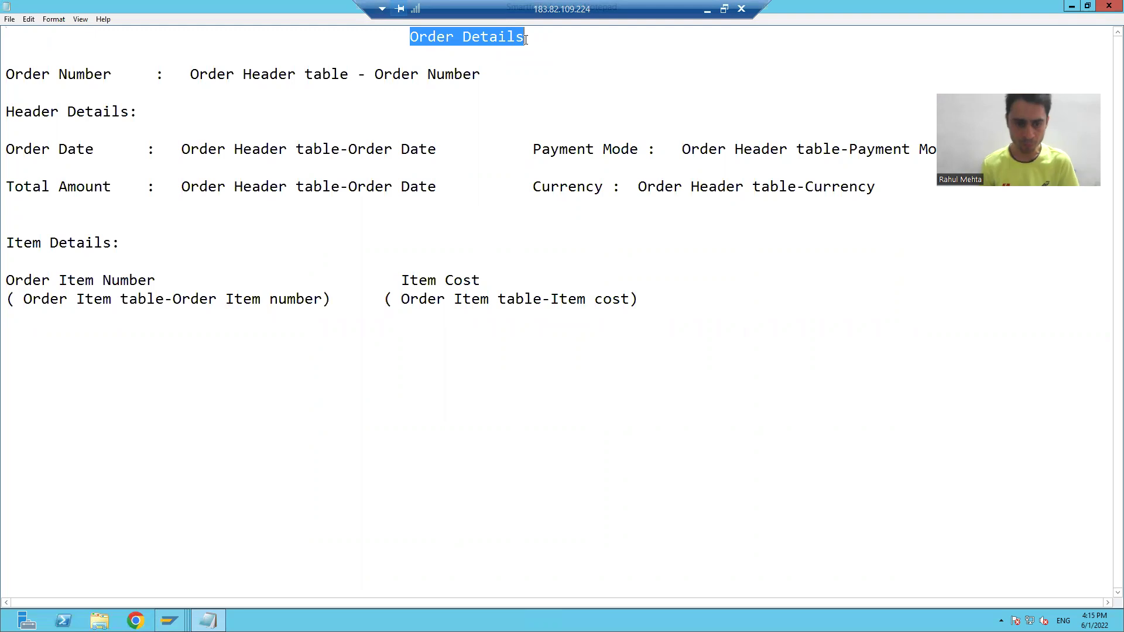
mouse_move(169, 621)
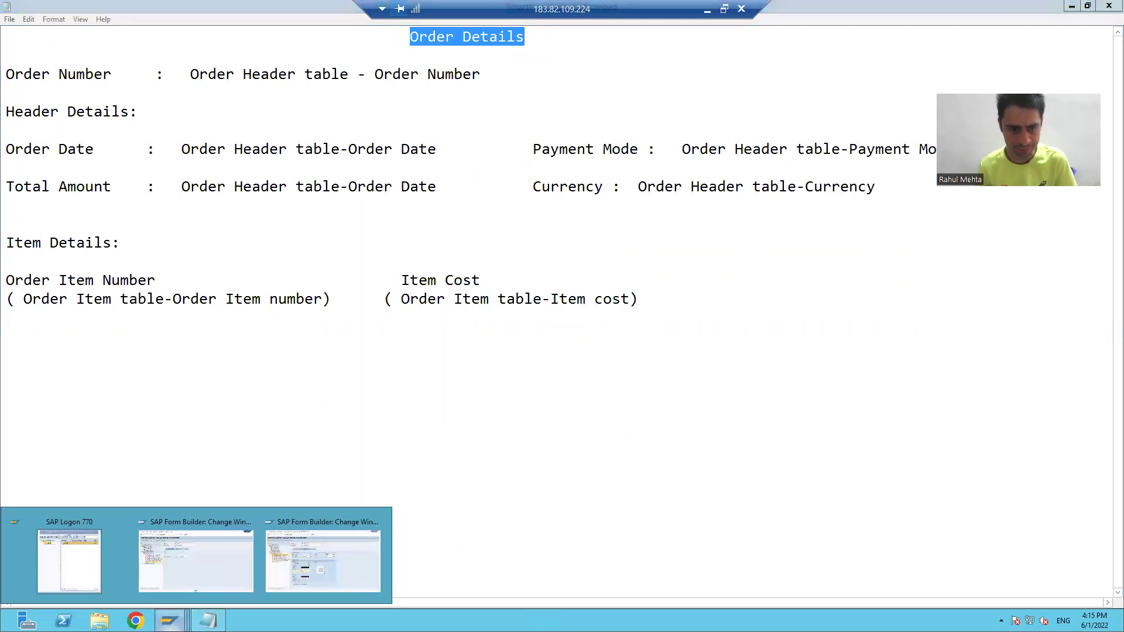
left_click(304, 581)
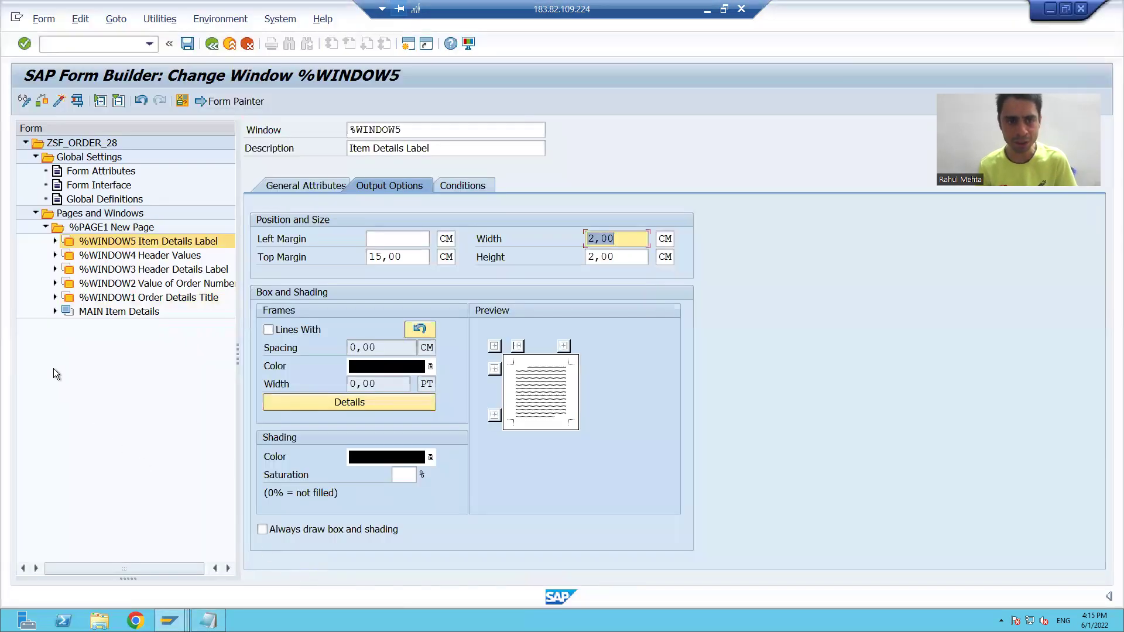
- Create a text node in the Order Details Title window %WINDOW1
left_click(54, 298)
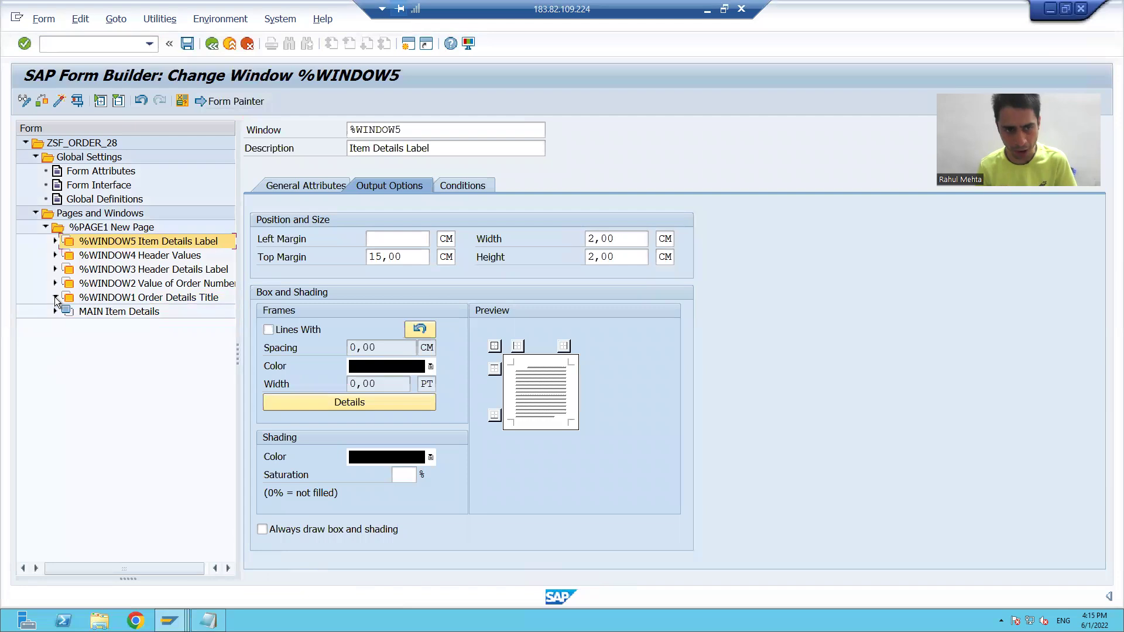
left_click(104, 301)
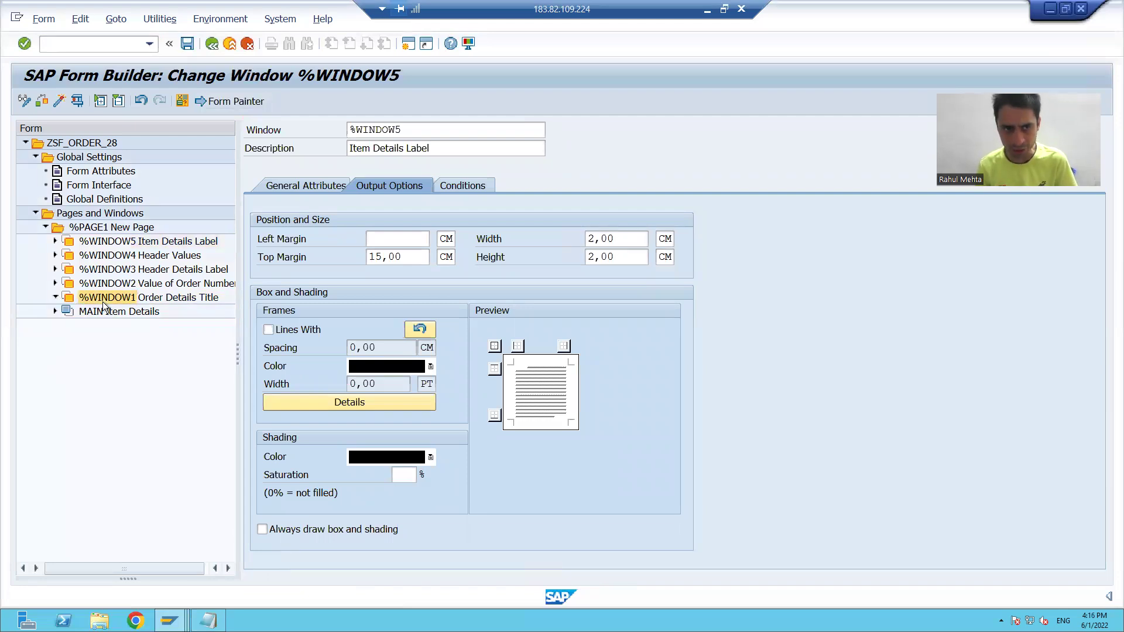
right_click(104, 304)
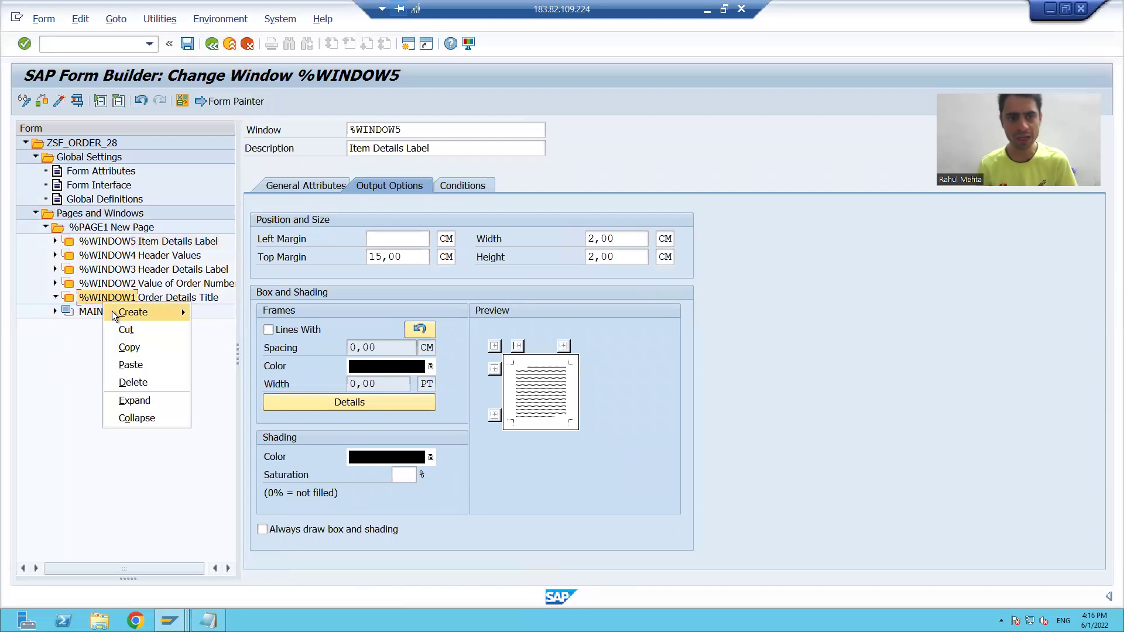
mouse_move(133, 312)
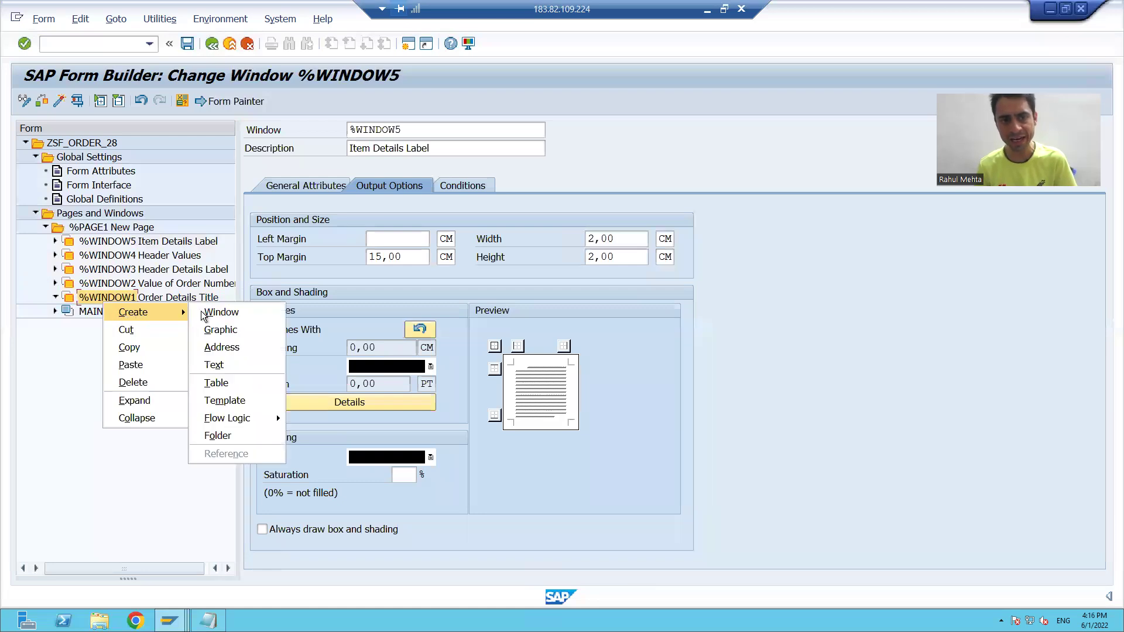
left_click(216, 369)
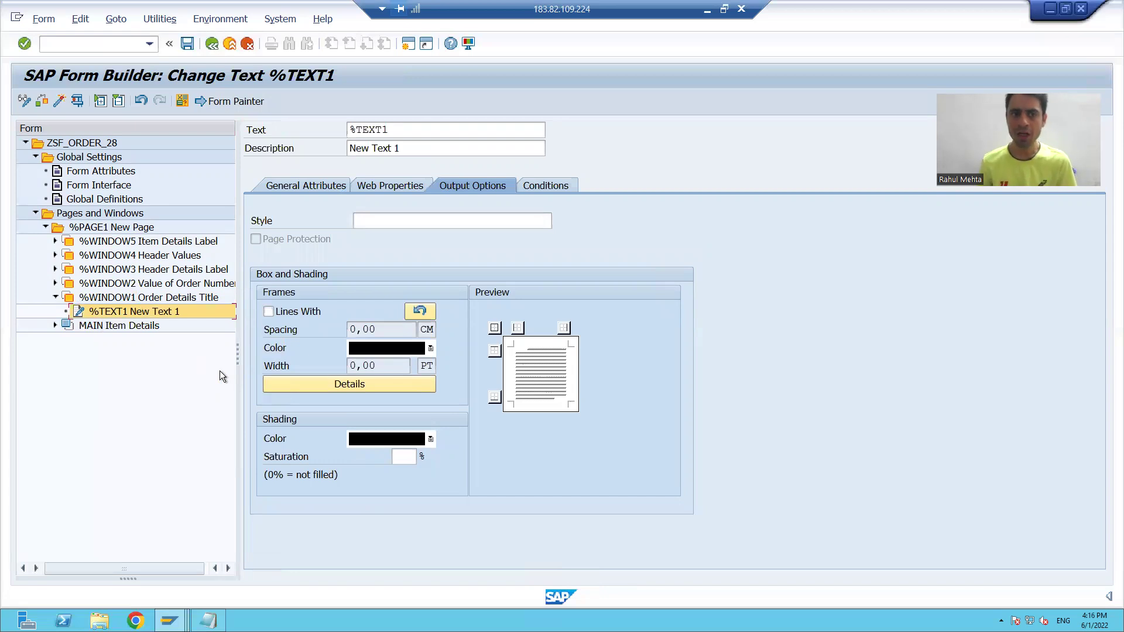
- Enter "Order Details" as the content of text element %TEXT1 in the full-screen text editor and return to the form
left_click(310, 187)
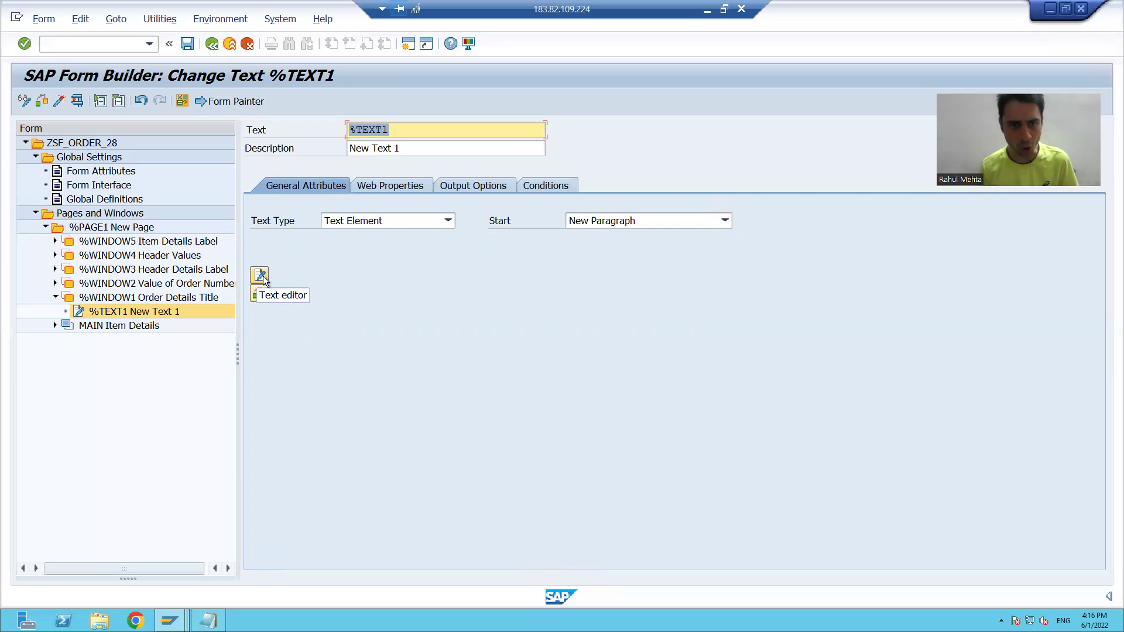
left_click(260, 275)
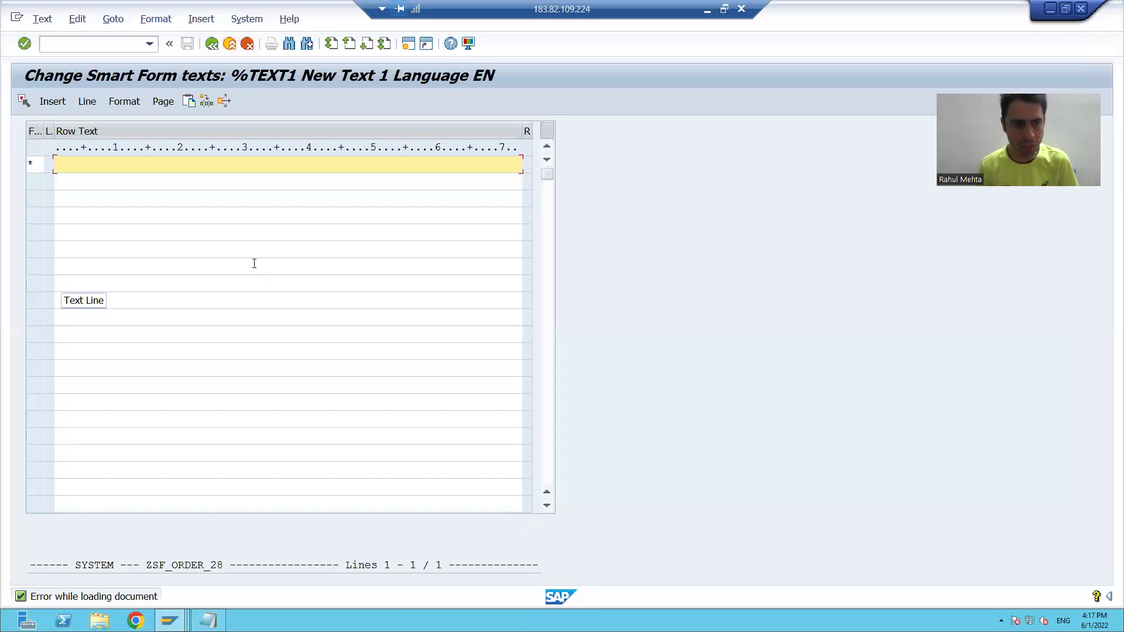
left_click(117, 21)
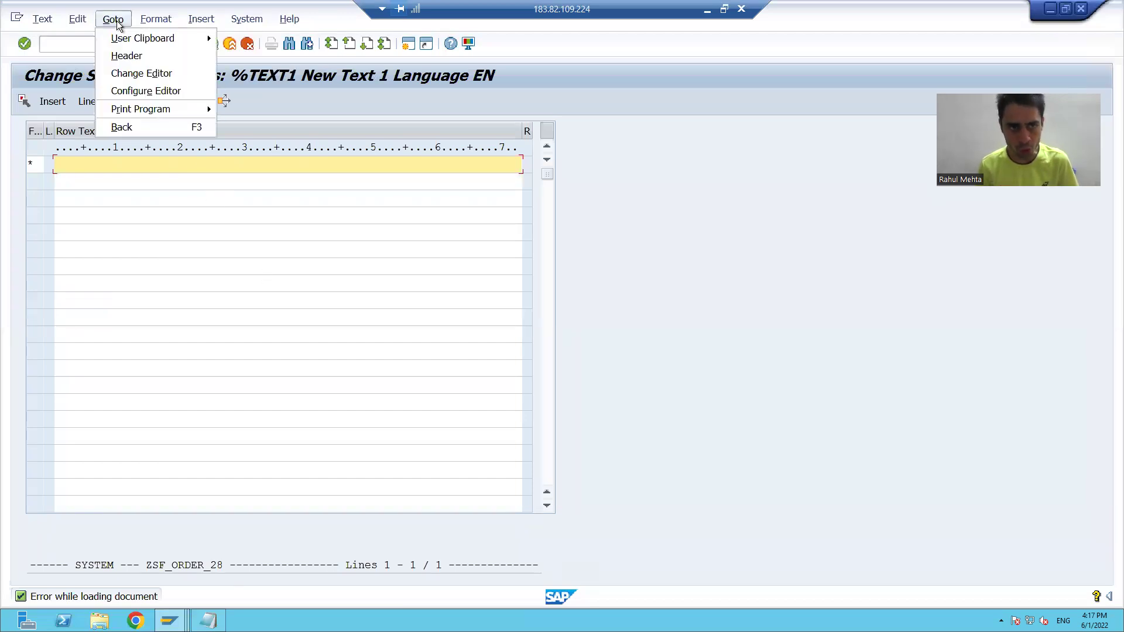
left_click(117, 72)
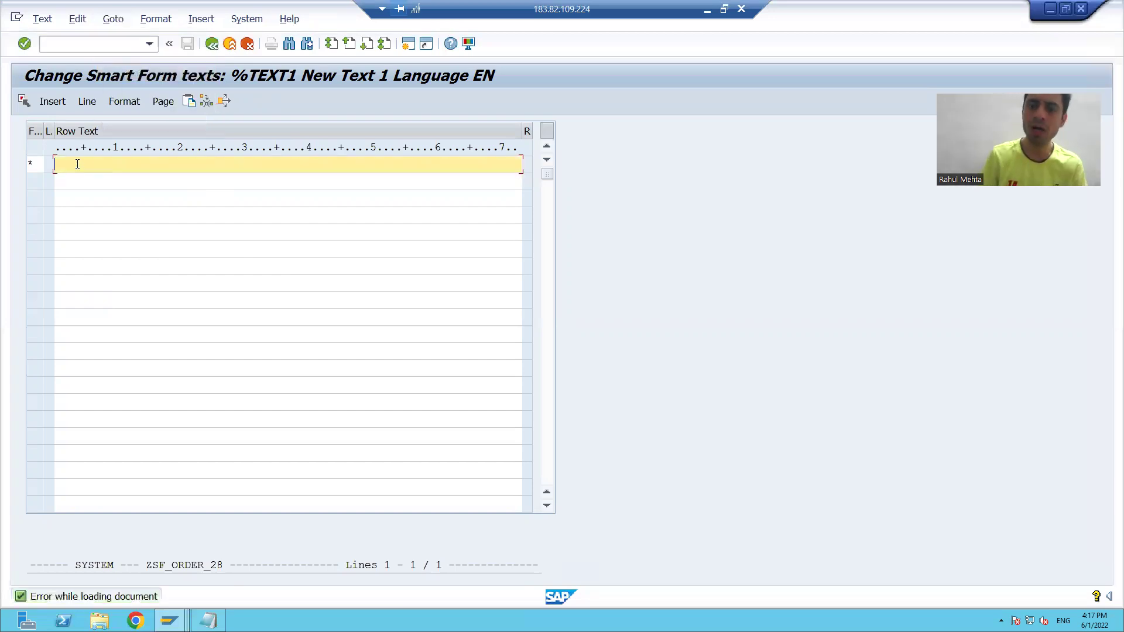
type("Ord")
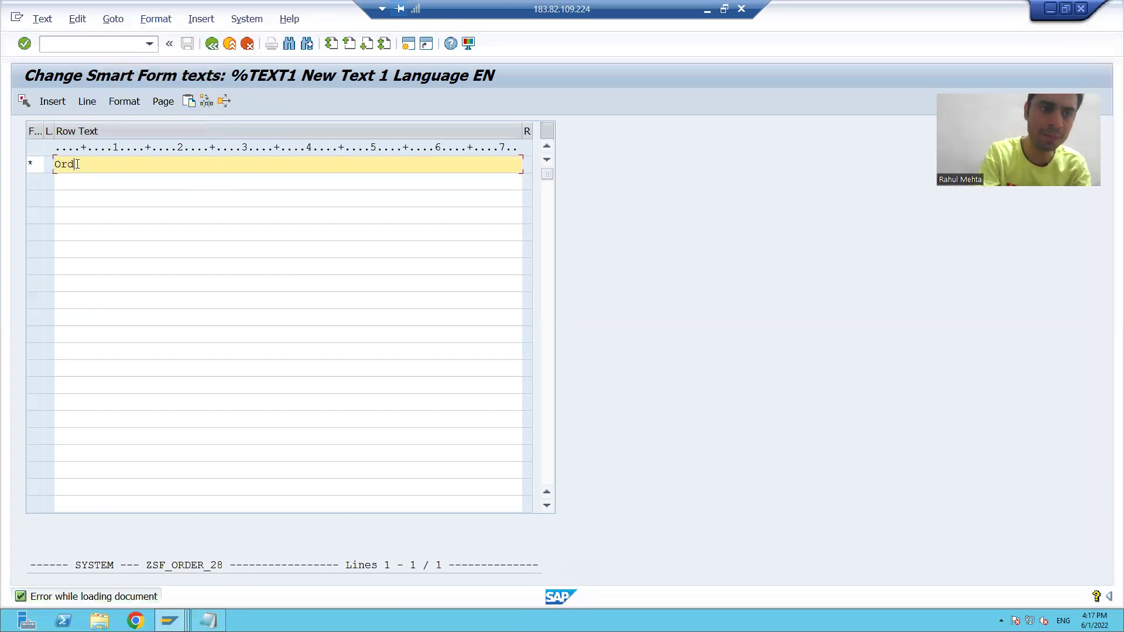
type("er Details")
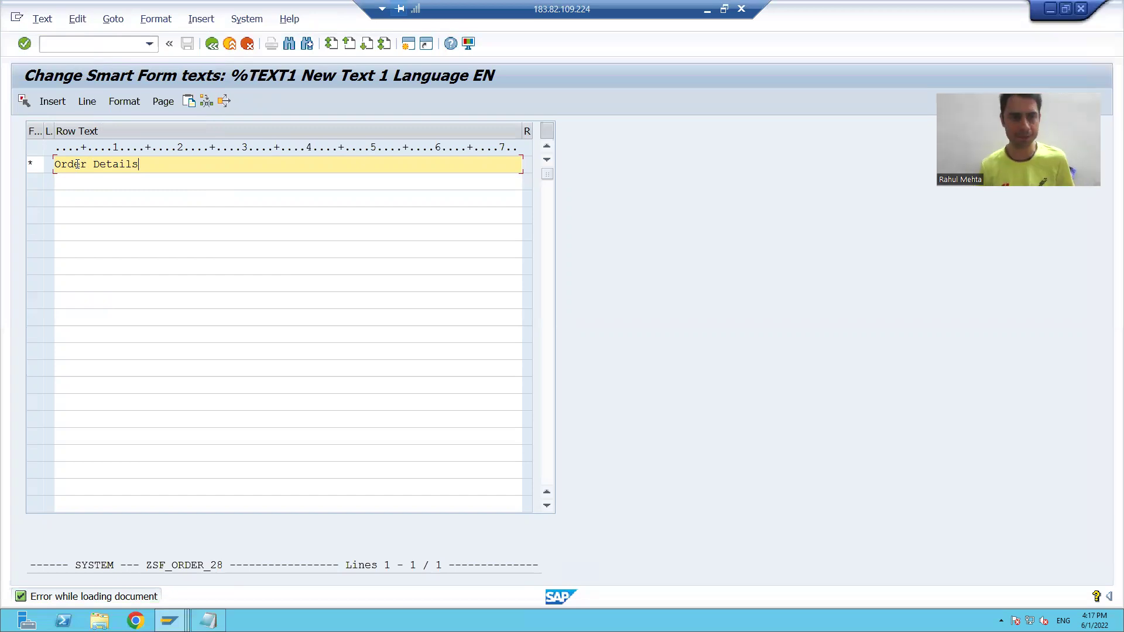
left_click(212, 44)
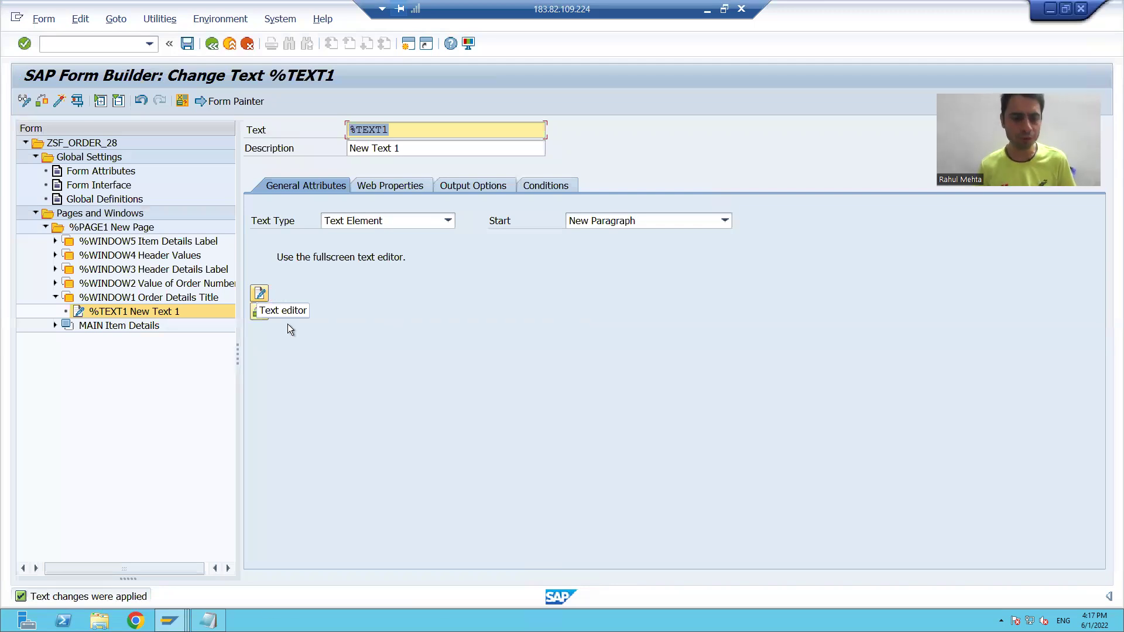
- Switch to the Smartform Layout notes in Notepad and examine the Order Number line's label and its value source
left_click(208, 621)
left_click(231, 385)
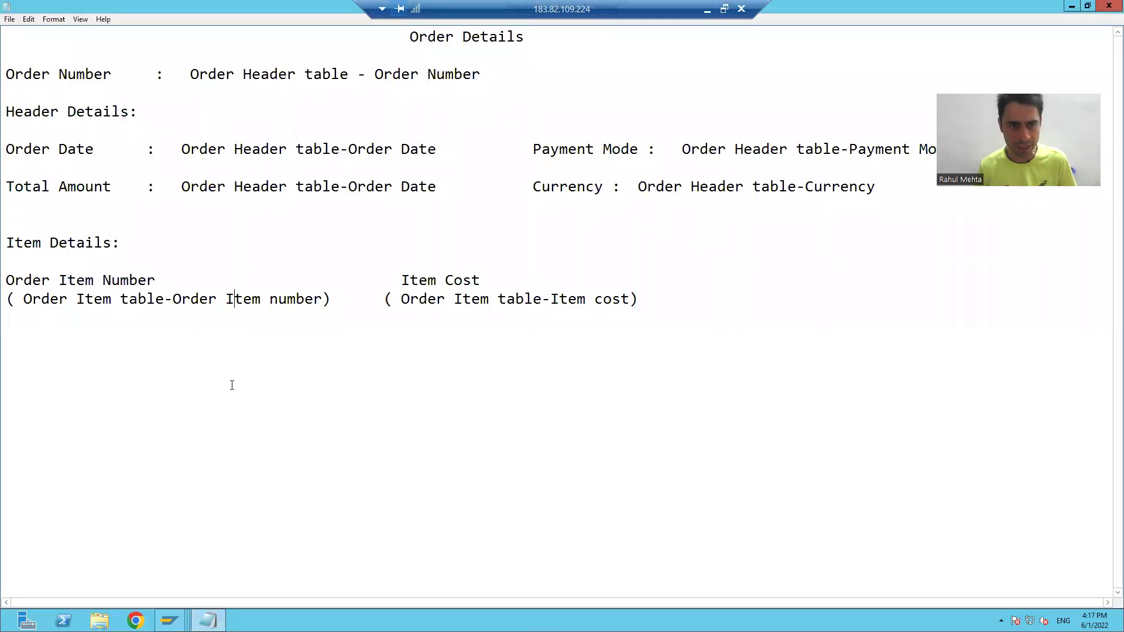
left_click(274, 91)
left_click_drag(90, 86, 8, 76)
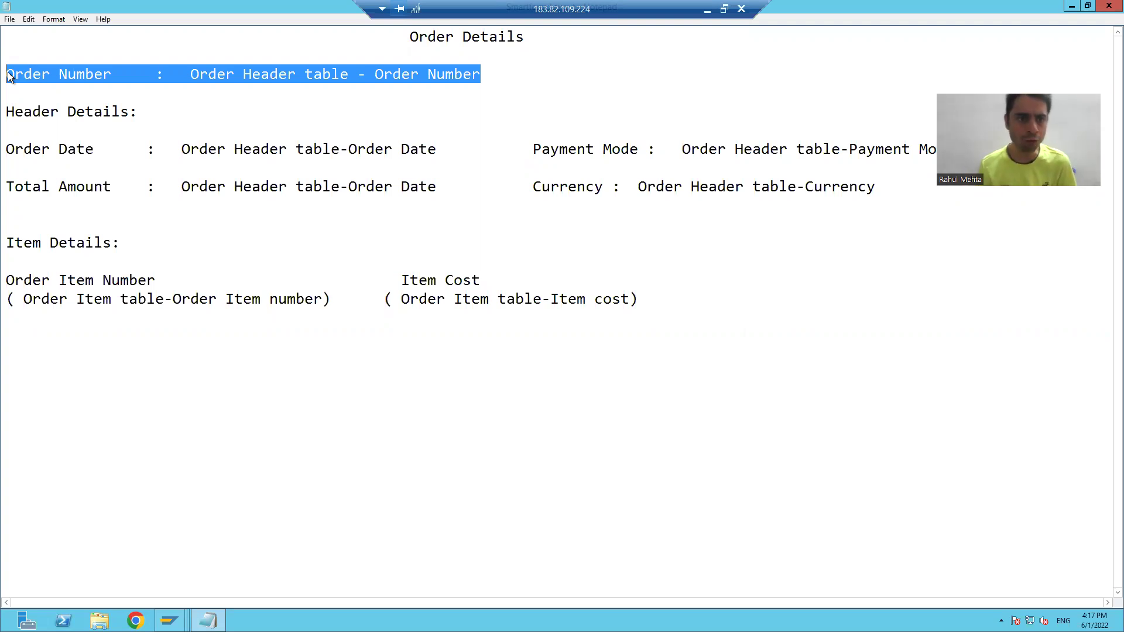
left_click(107, 76)
key("shift+Left")
key("shift+Left")
key("shift+Left")
key("shift+Left")
key("shift+Left")
key("shift+Left")
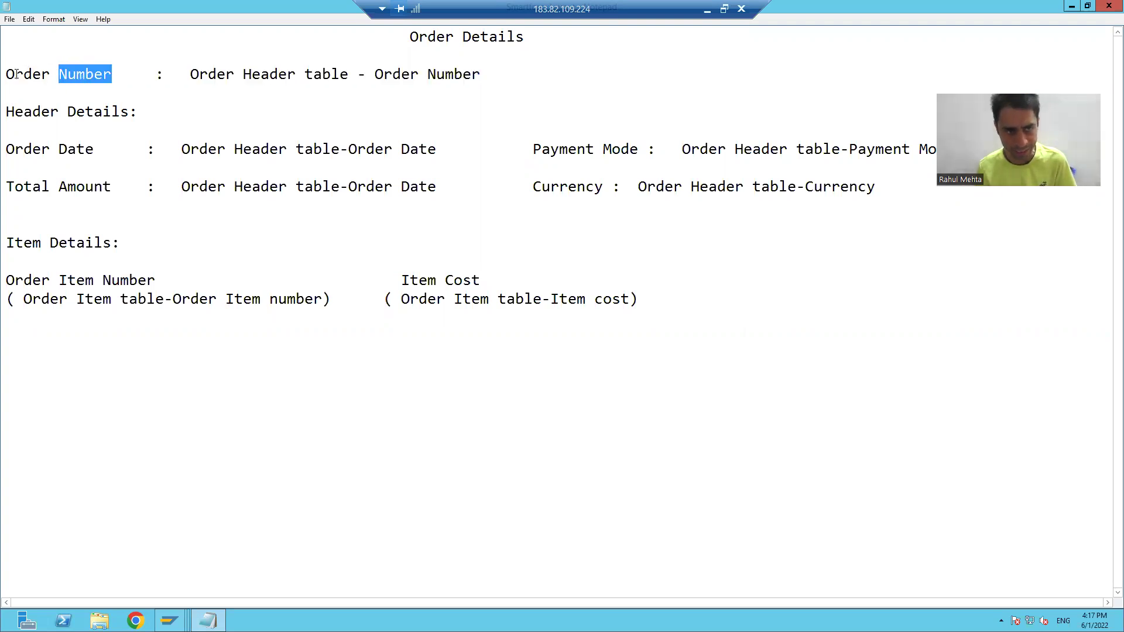
key("shift+Left")
key("shift+Left")
key("shift+Left")
key("shift+Left")
key("shift+Left")
key("shift+Left")
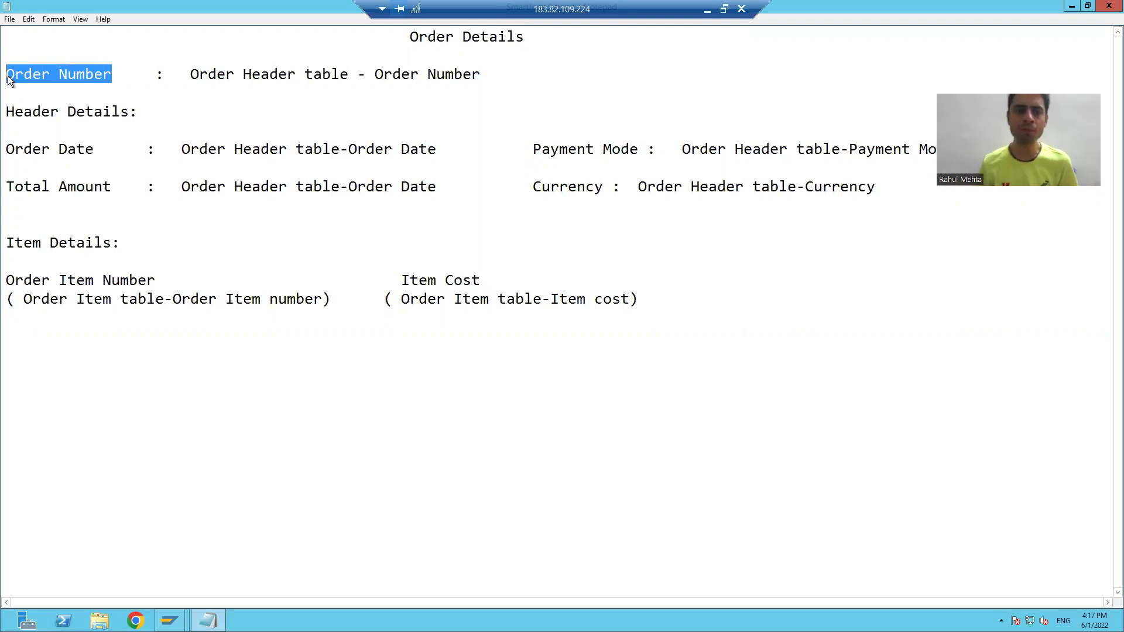
left_click_drag(190, 76, 481, 80)
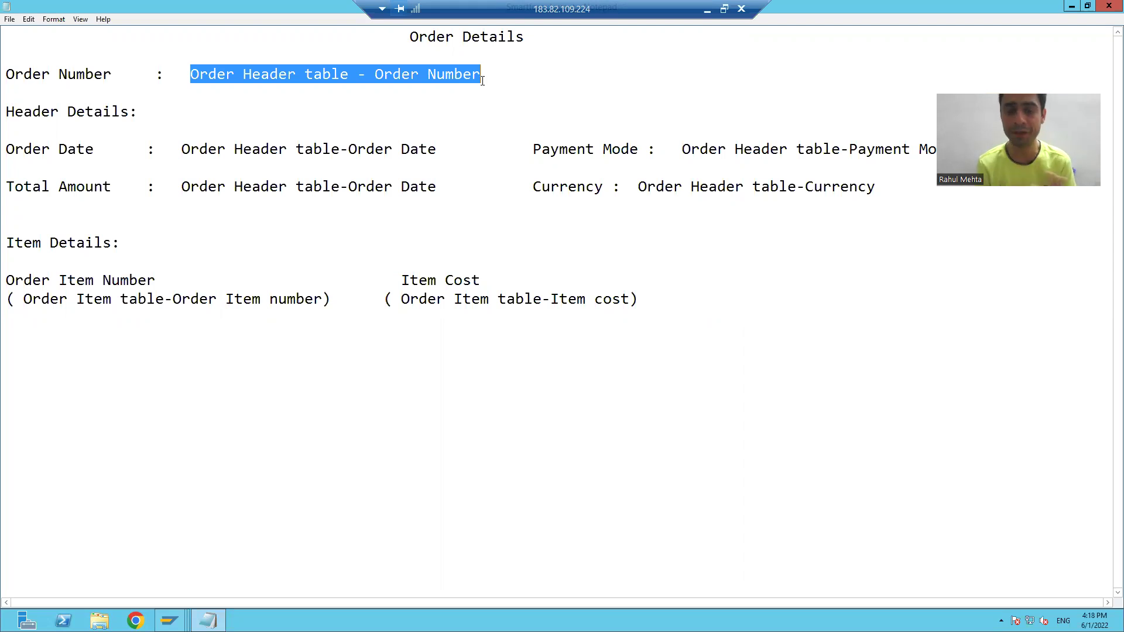
- Open the Module - 3 Contents notes from the desktop and review when to use a template or a table in Smartforms
key("super+d")
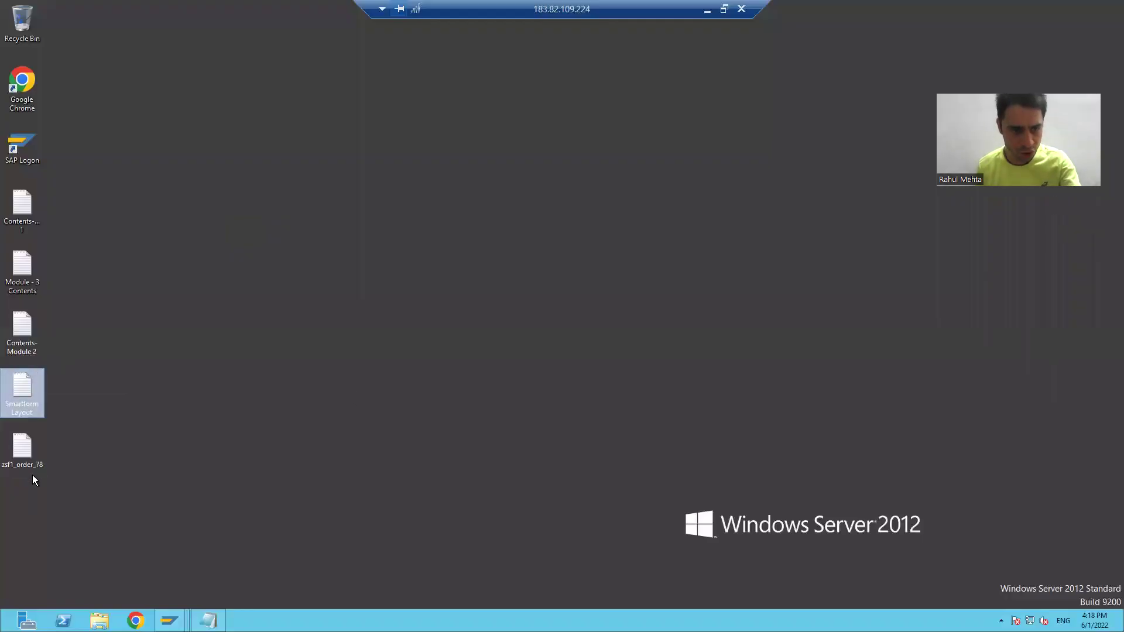
double_click(21, 293)
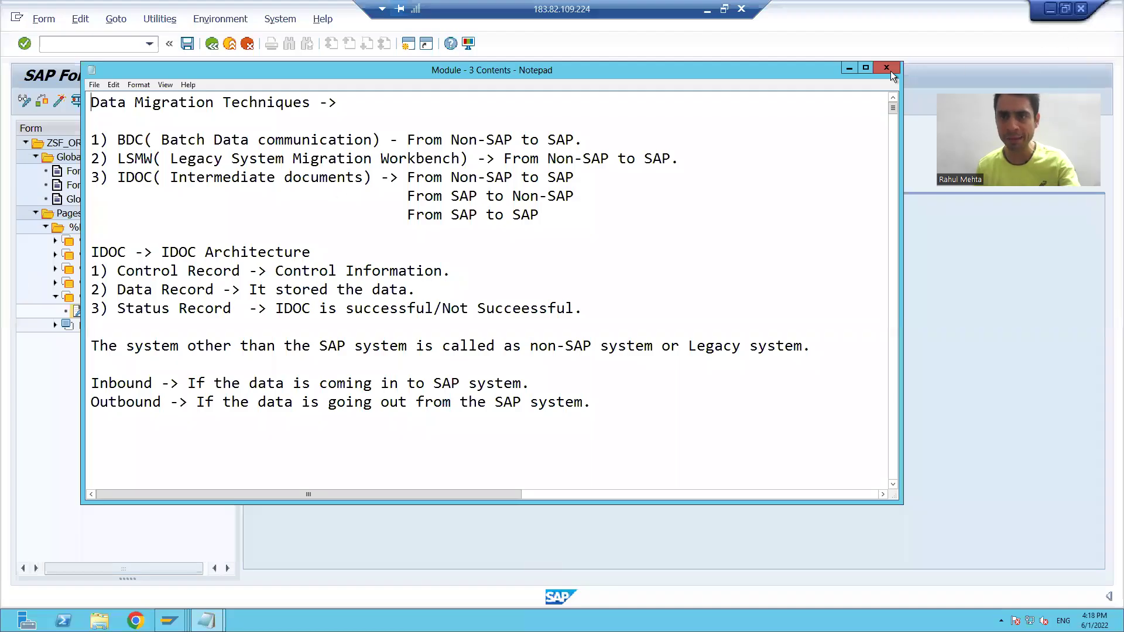
left_click(865, 68)
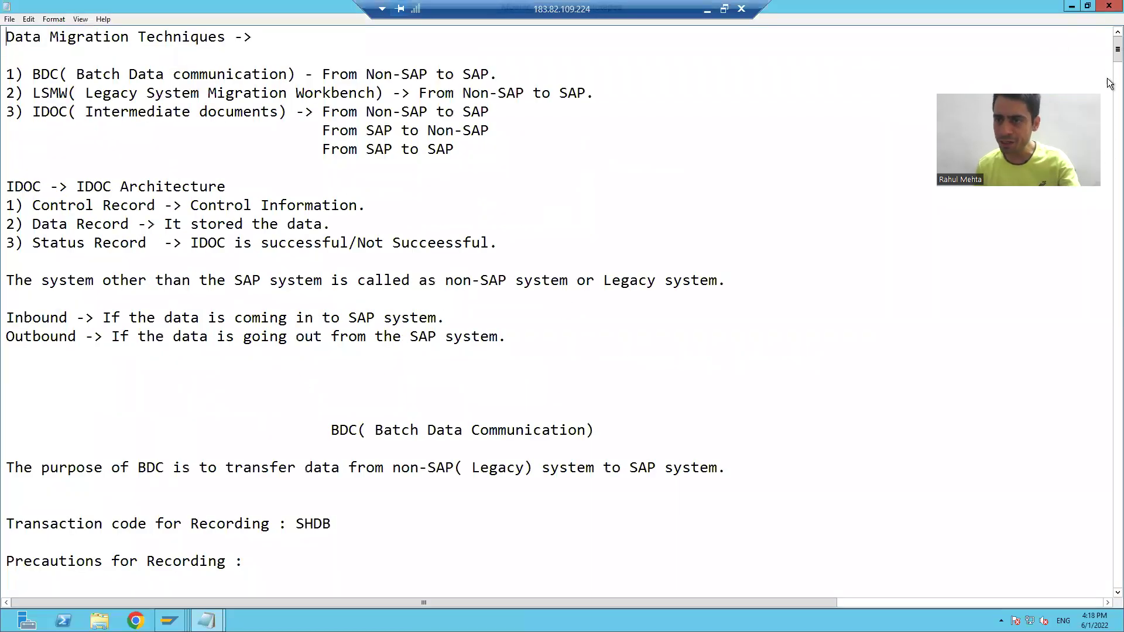
left_click_drag(1115, 53, 1107, 257)
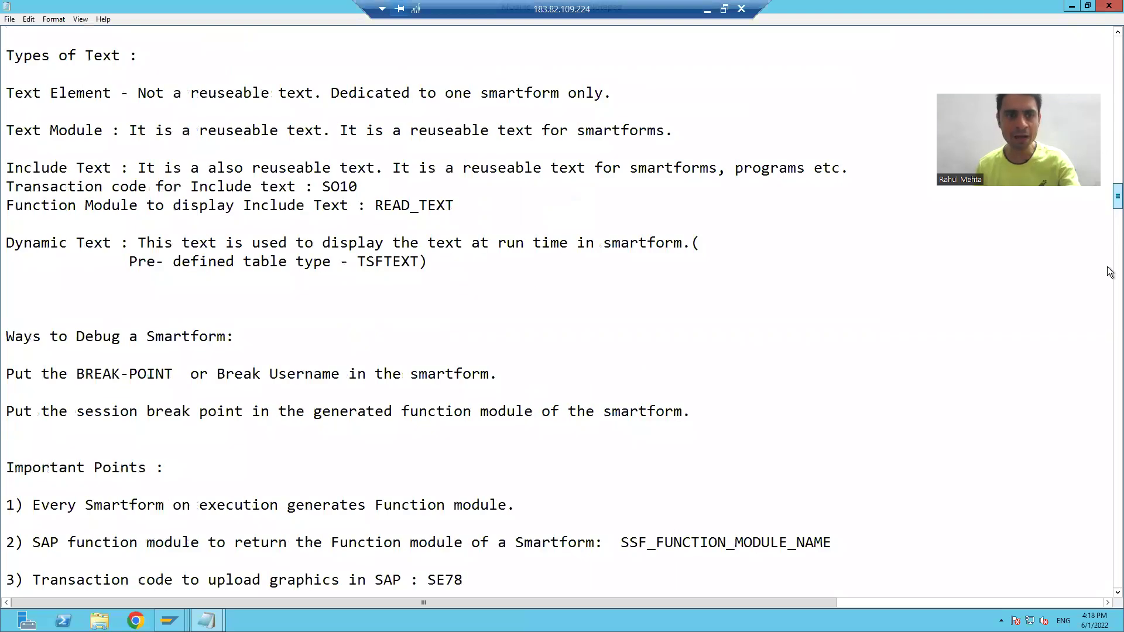
scroll(1109, 258, "down", 20)
scroll(1106, 246, "up", 20)
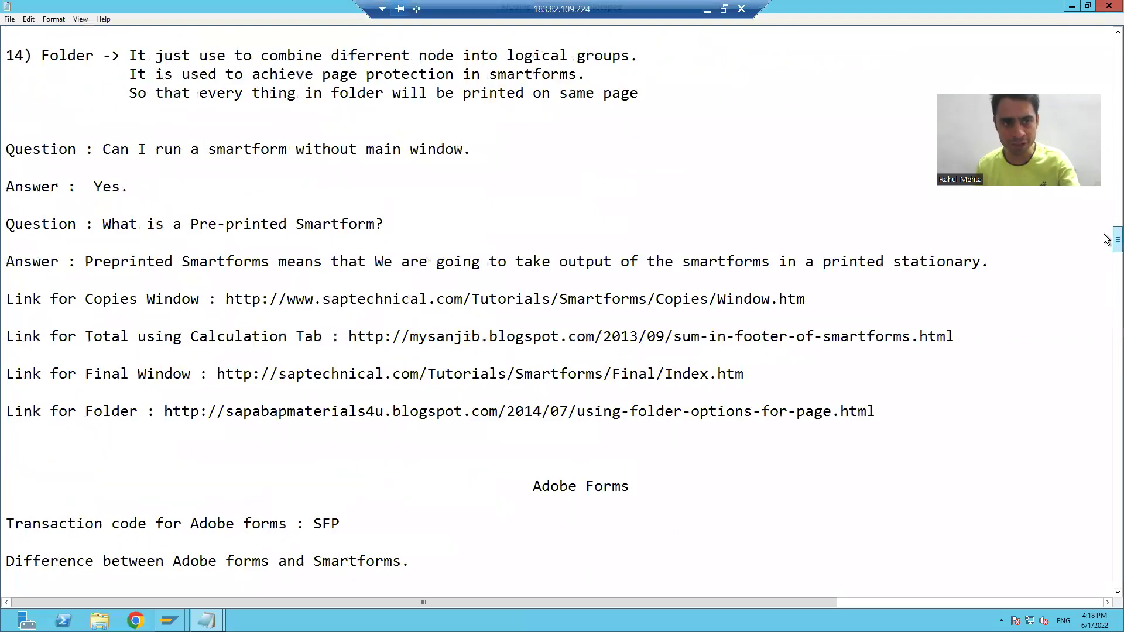
scroll(462, 287, "up", 5)
scroll(462, 287, "up", 5)
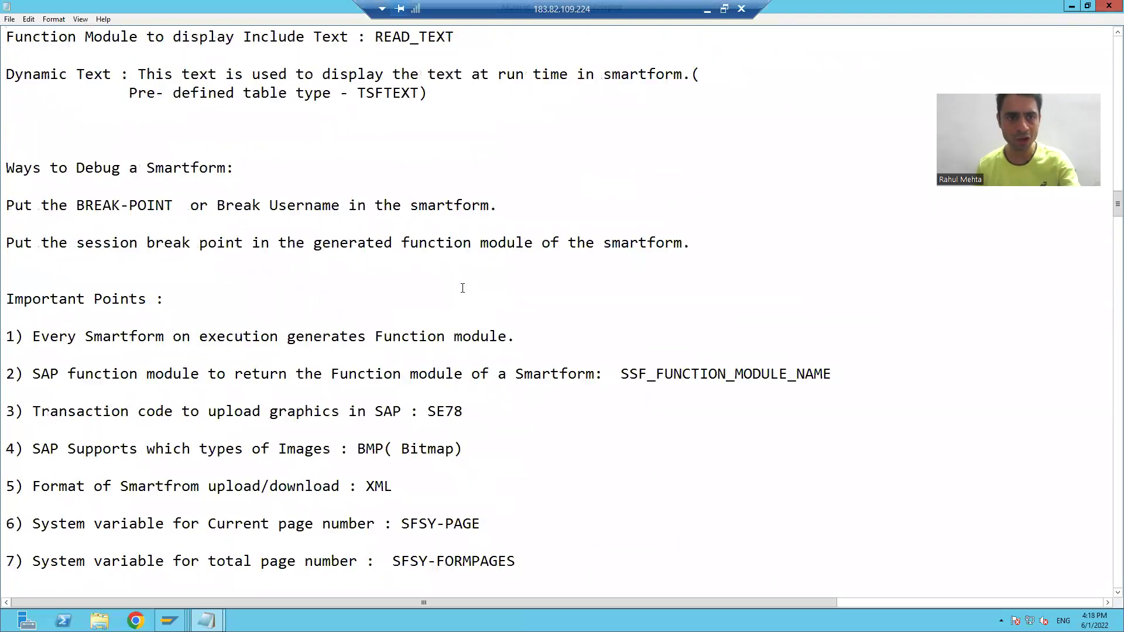
scroll(462, 287, "up", 9)
scroll(464, 287, "up", 4)
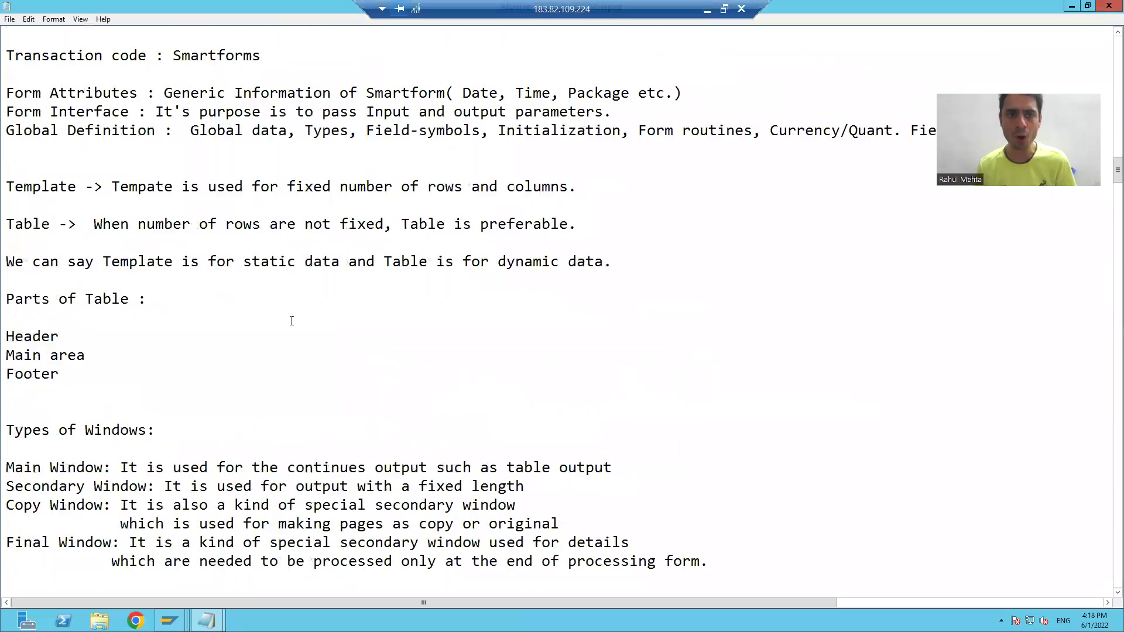
left_click_drag(116, 187, 589, 198)
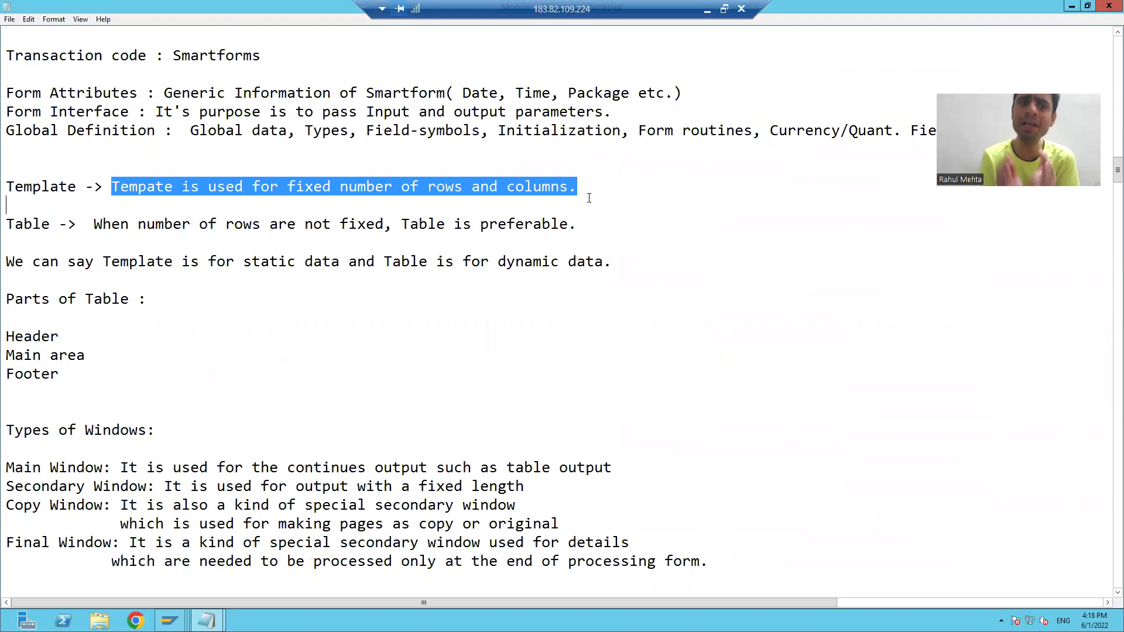
left_click(281, 260)
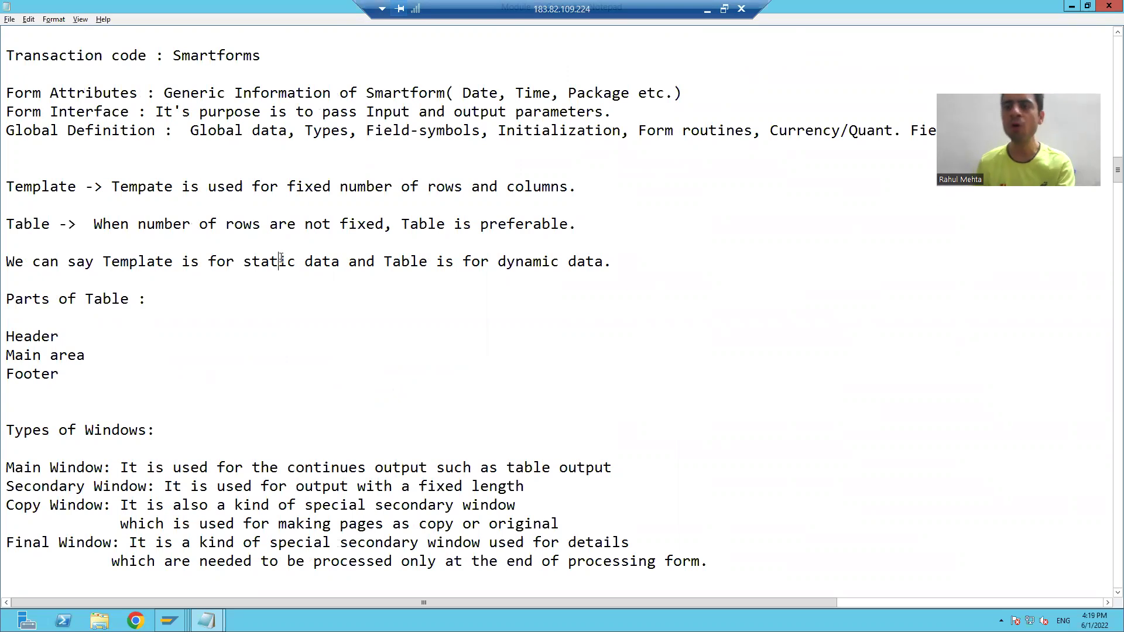
- Switch back to the SAP Form Builder and create a template in the Value of Order Number window %WINDOW2
key("alt+Tab")
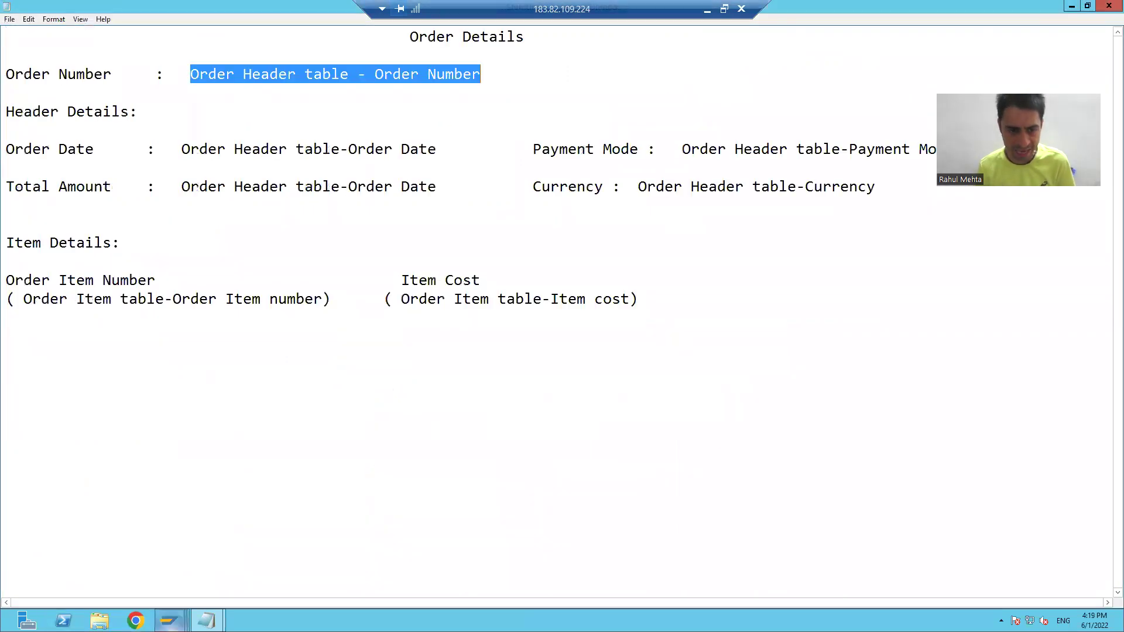
mouse_move(169, 619)
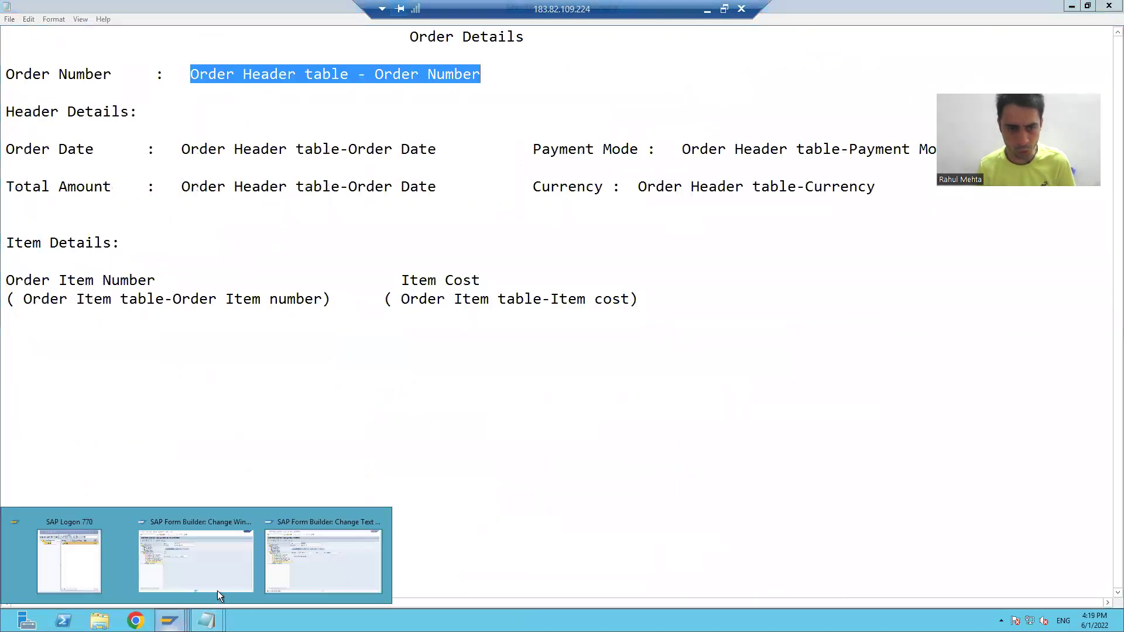
left_click(279, 564)
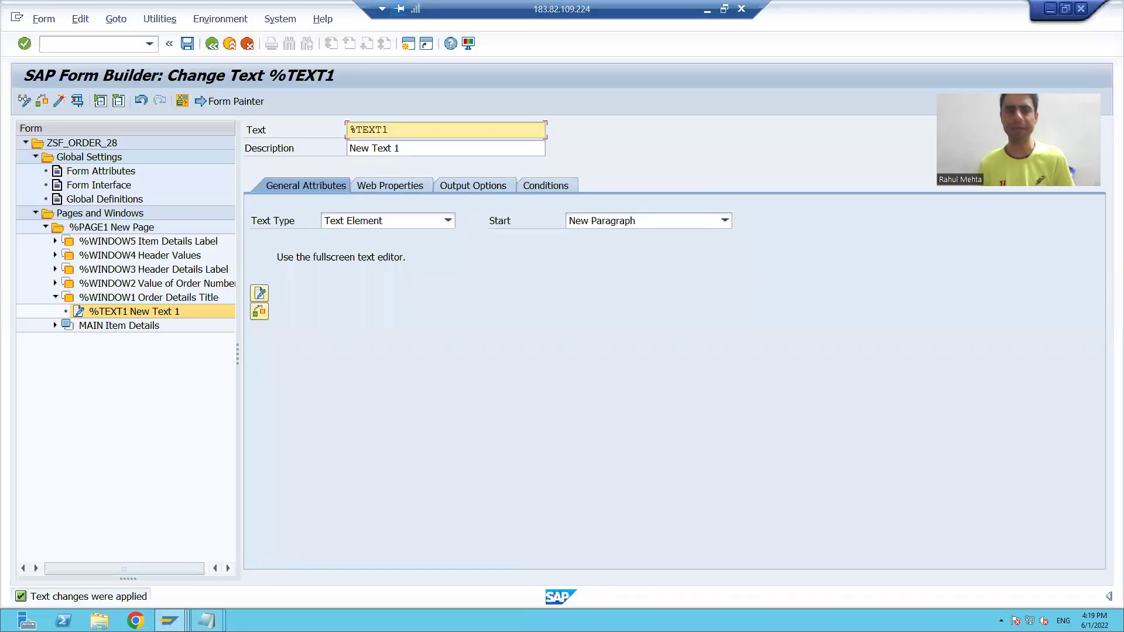
right_click(100, 284)
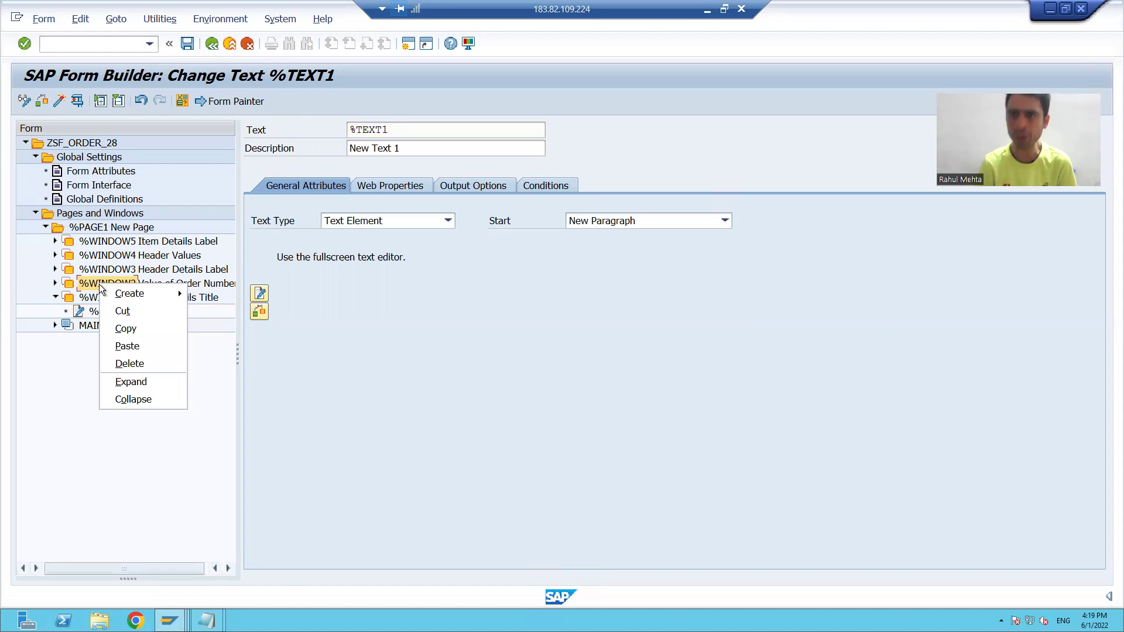
mouse_move(135, 293)
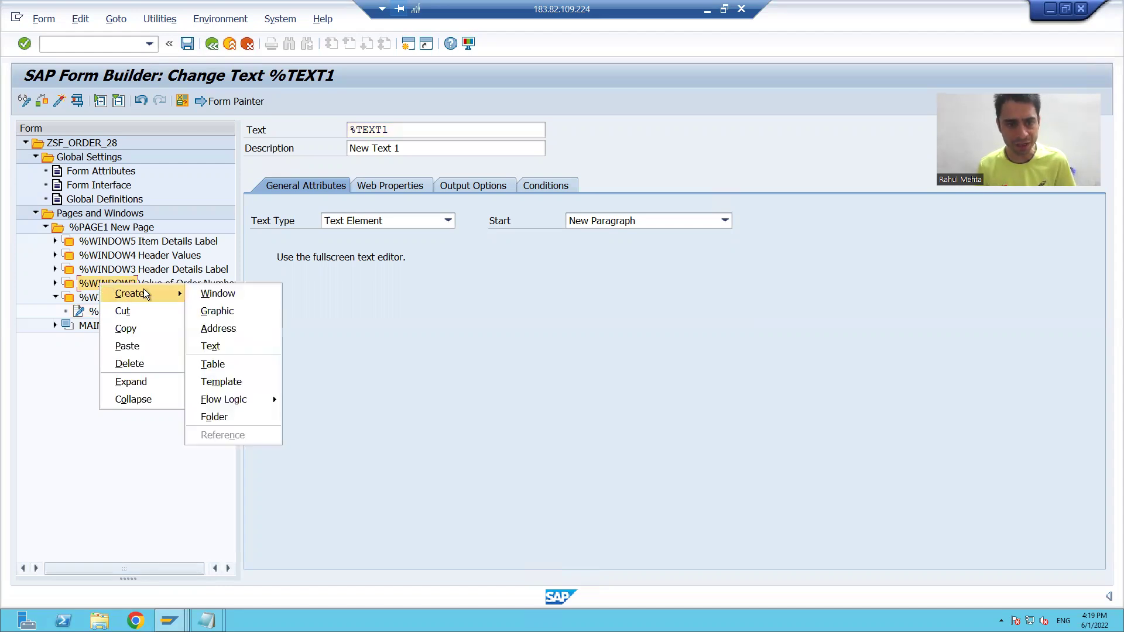
left_click(226, 382)
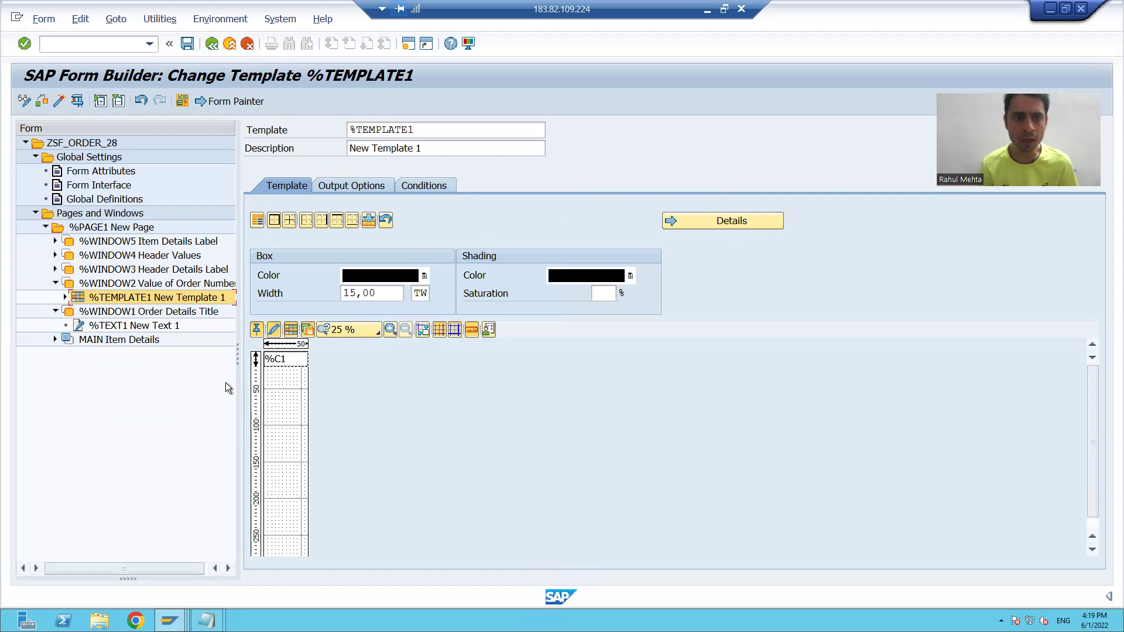
- Check the width of the Value of Order Number window %WINDOW2 in its output options
left_click(133, 300)
left_click(132, 286)
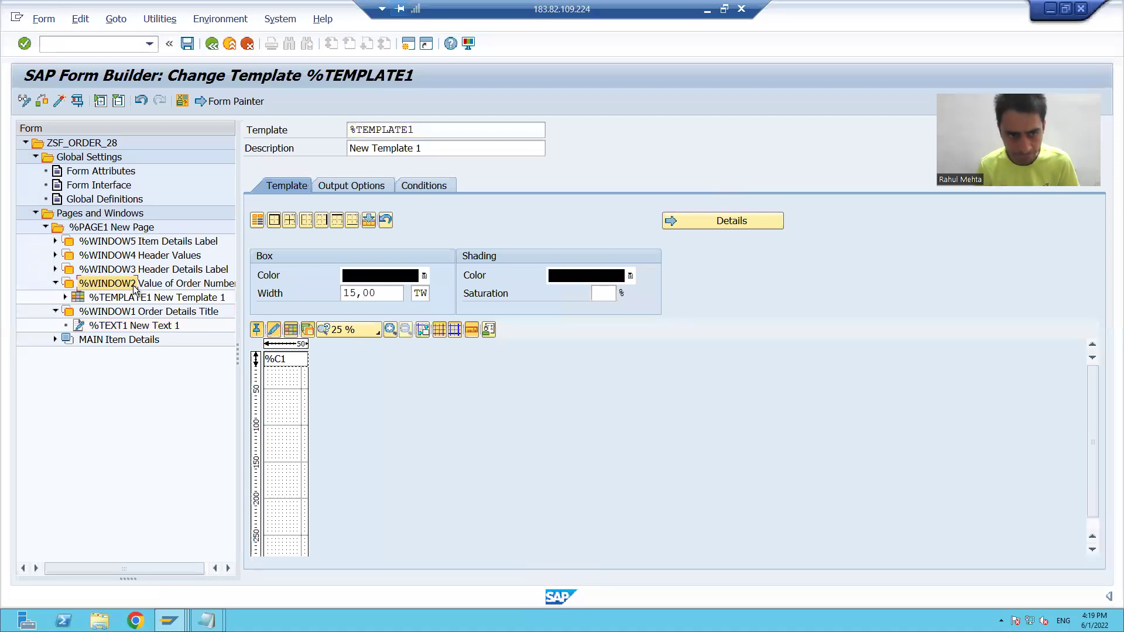
left_click(377, 191)
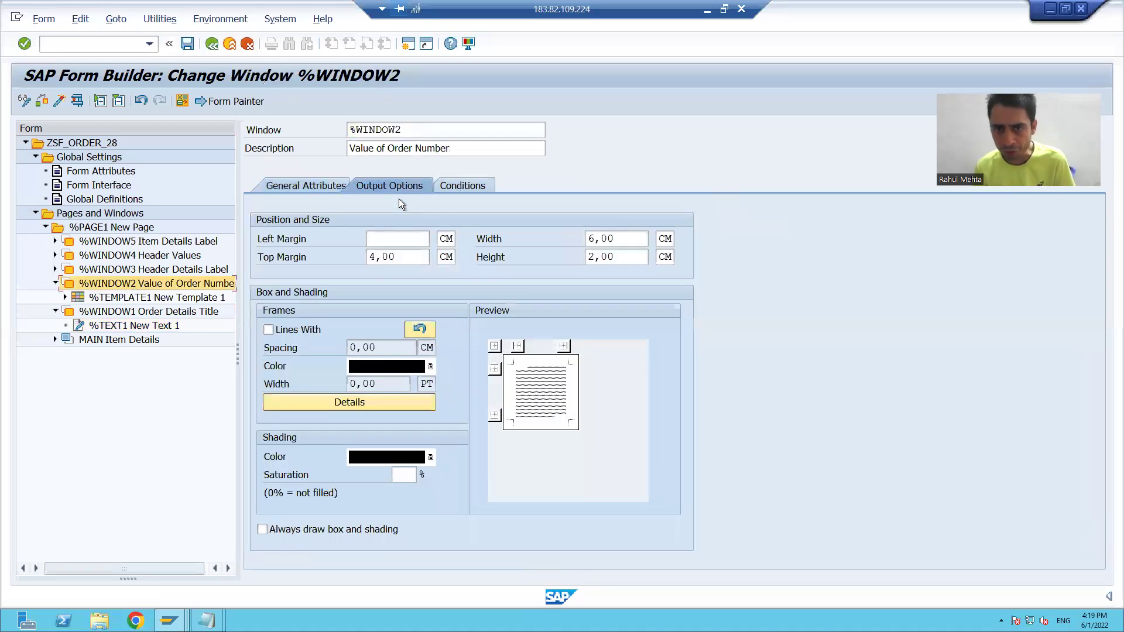
left_click(624, 239)
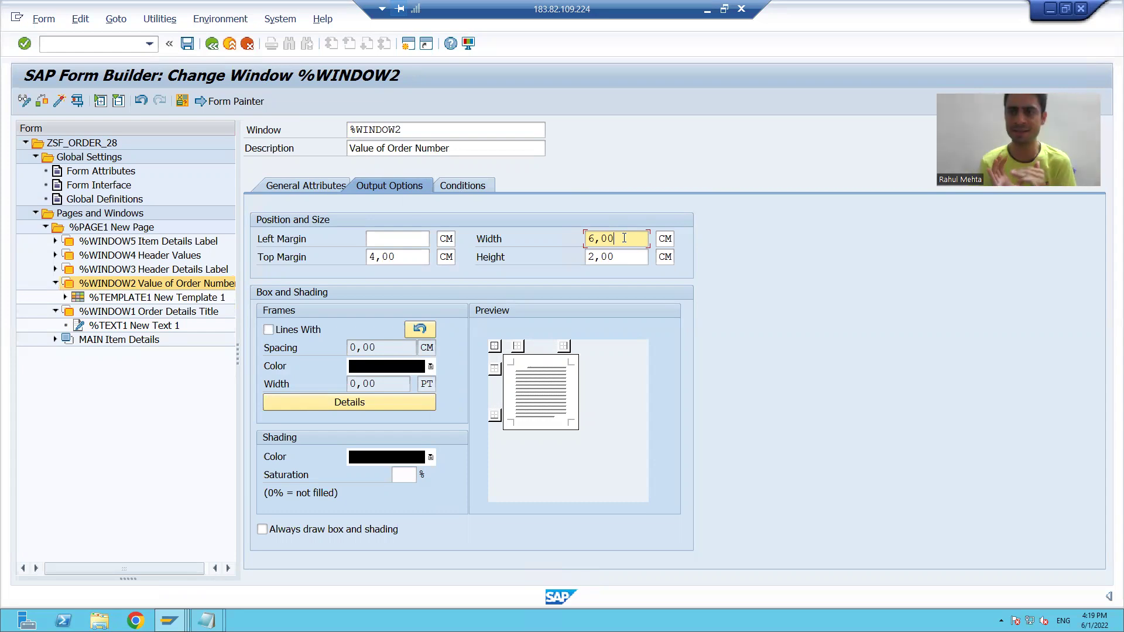
- Check the height of %WINDOW2, then open the line type details of %TEMPLATE1 and check the template width
left_click(618, 261)
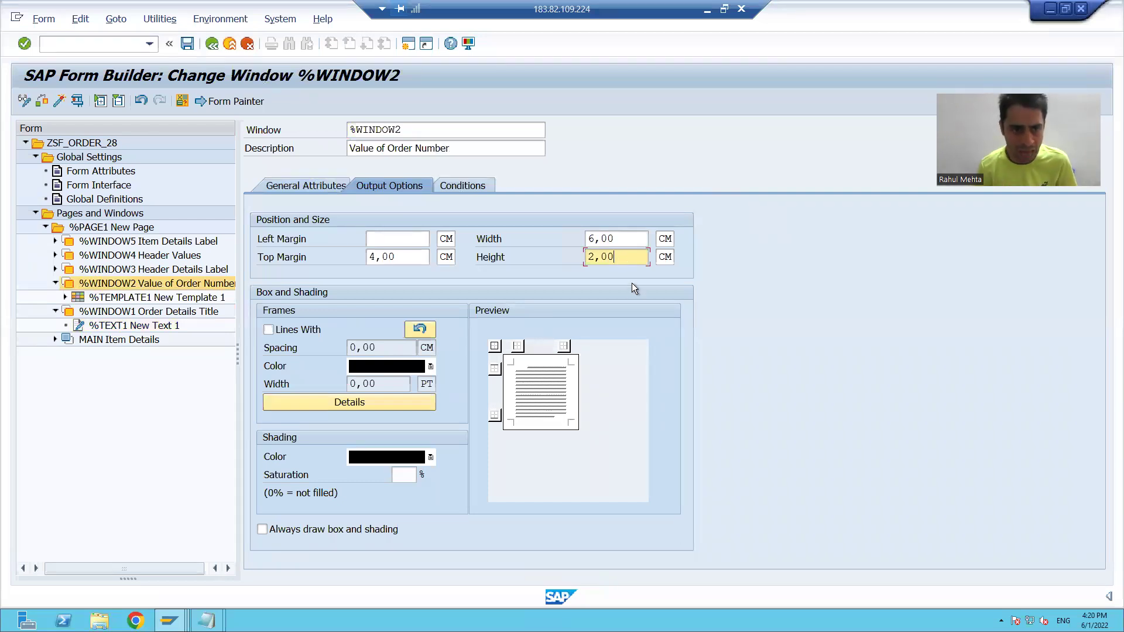
left_click(150, 299)
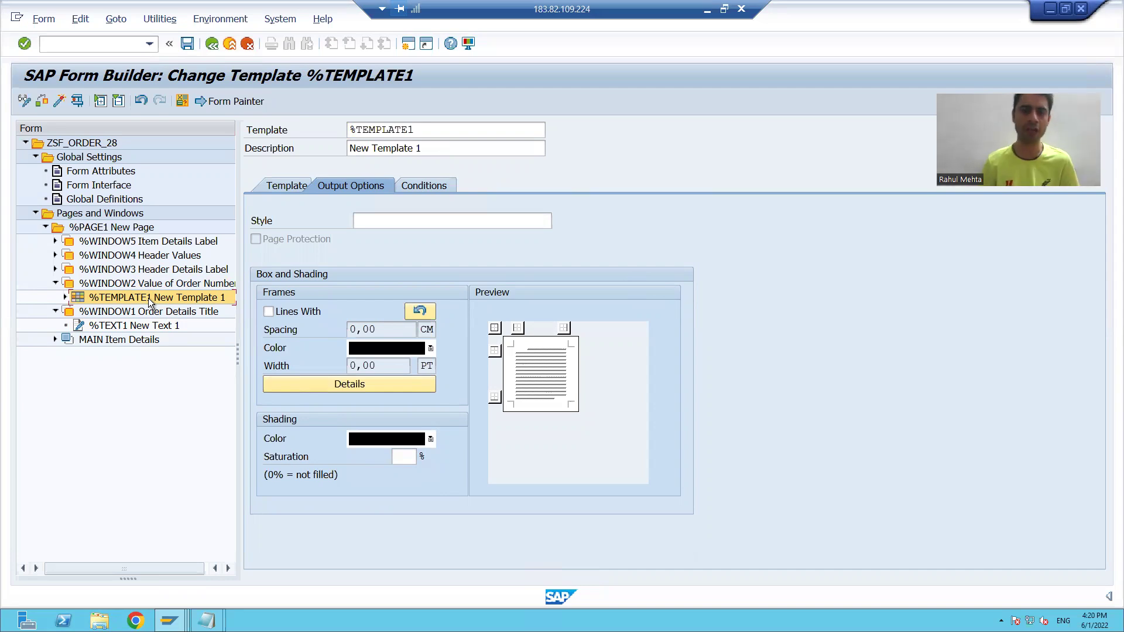
left_click(275, 187)
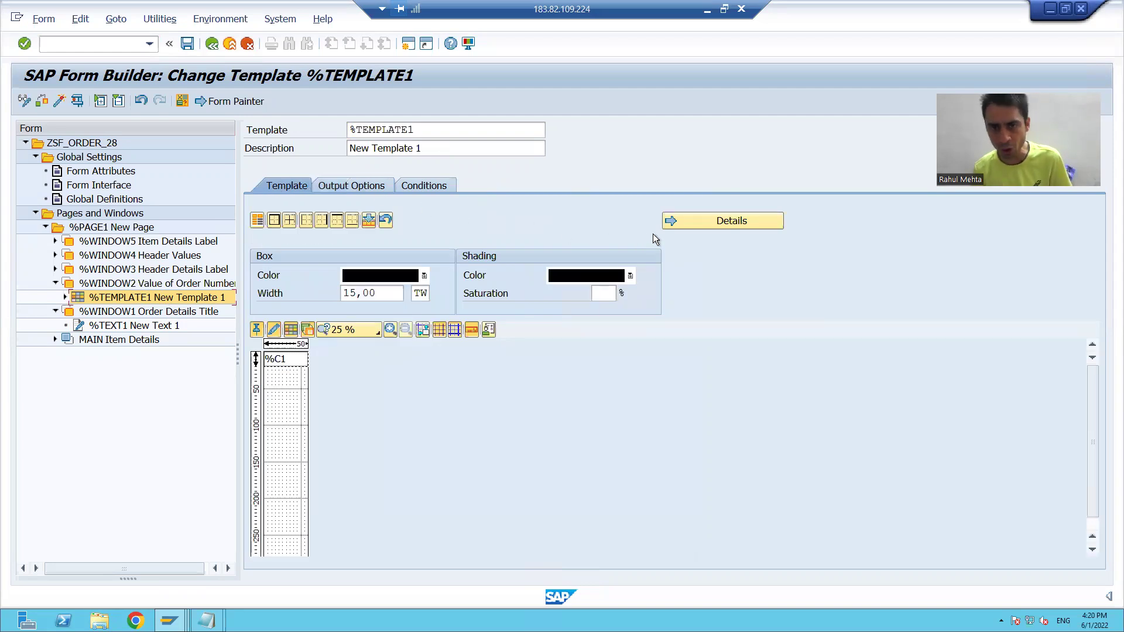
left_click(691, 219)
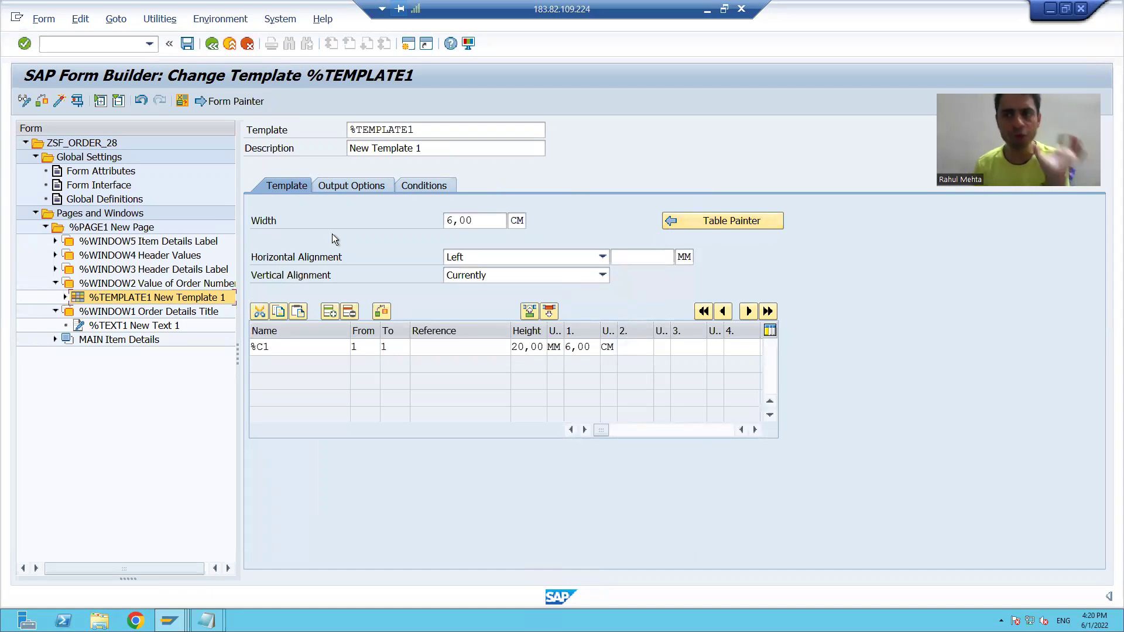
left_click(476, 220)
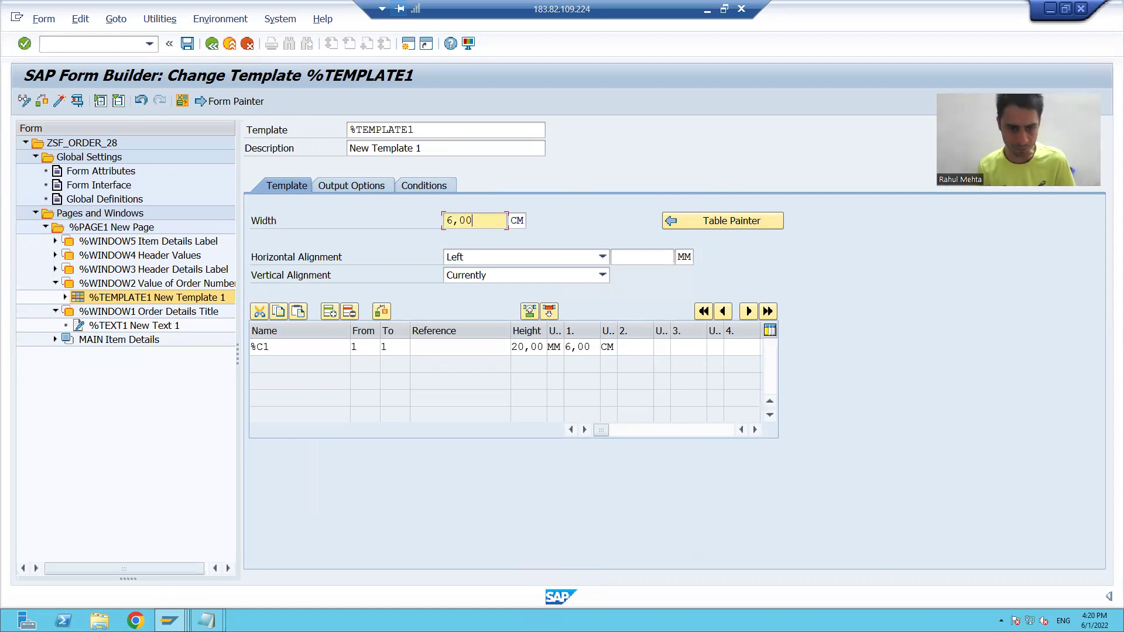
- Switch to the Smartform Layout notes in Notepad and examine the label and value parts of the Order Number line
left_click(206, 621)
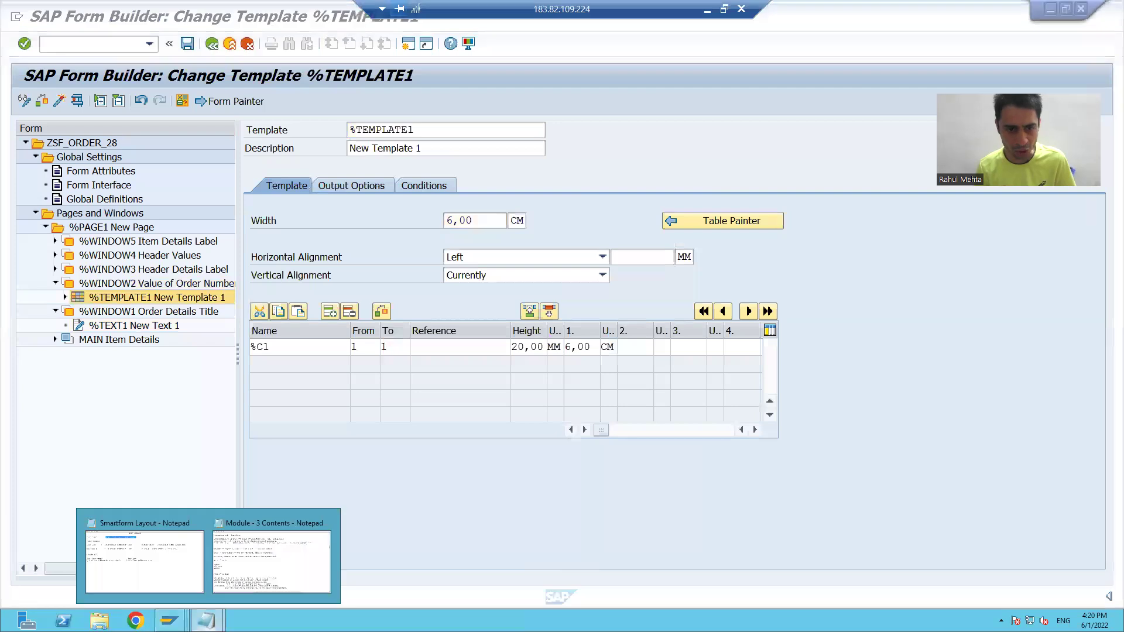
left_click(157, 553)
left_click(41, 186)
left_click_drag(9, 74, 491, 82)
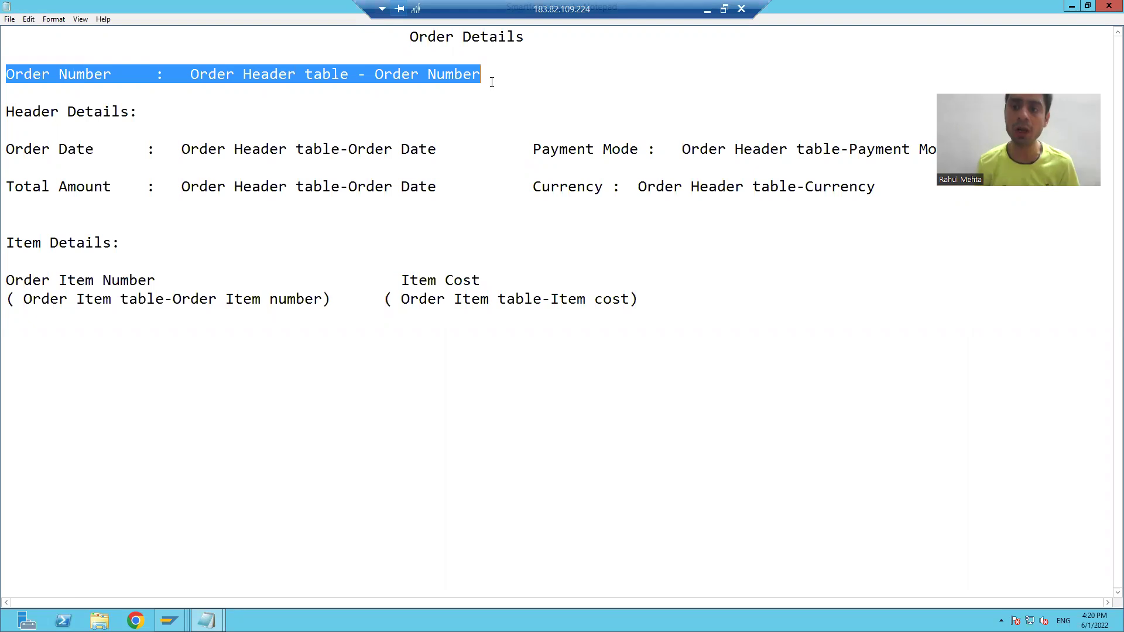
left_click(30, 93)
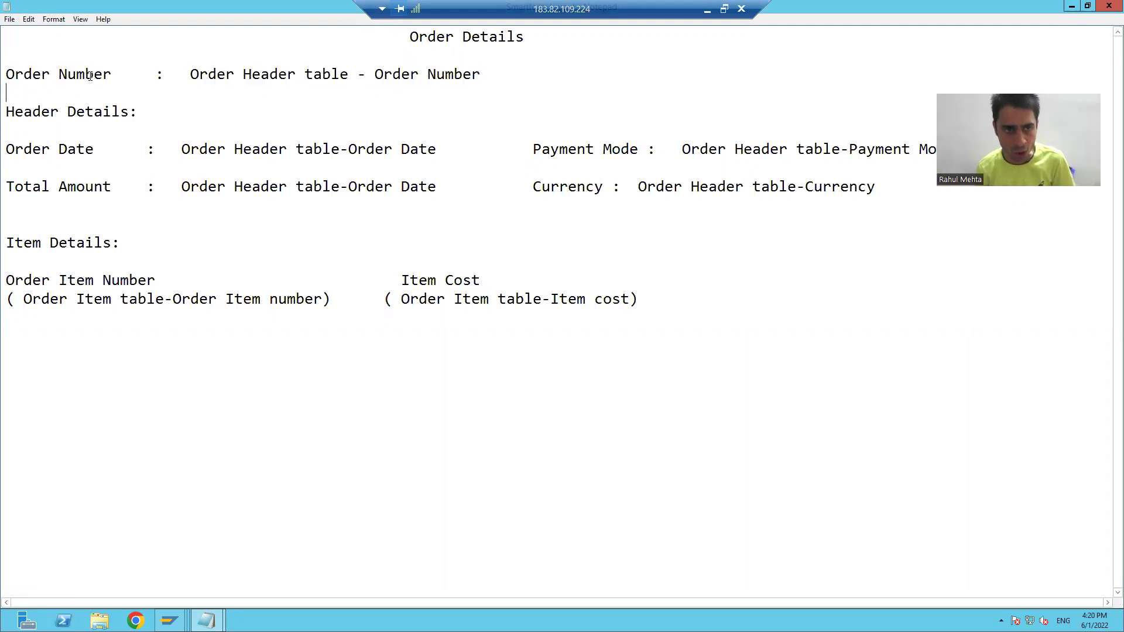
left_click_drag(106, 73, 20, 79)
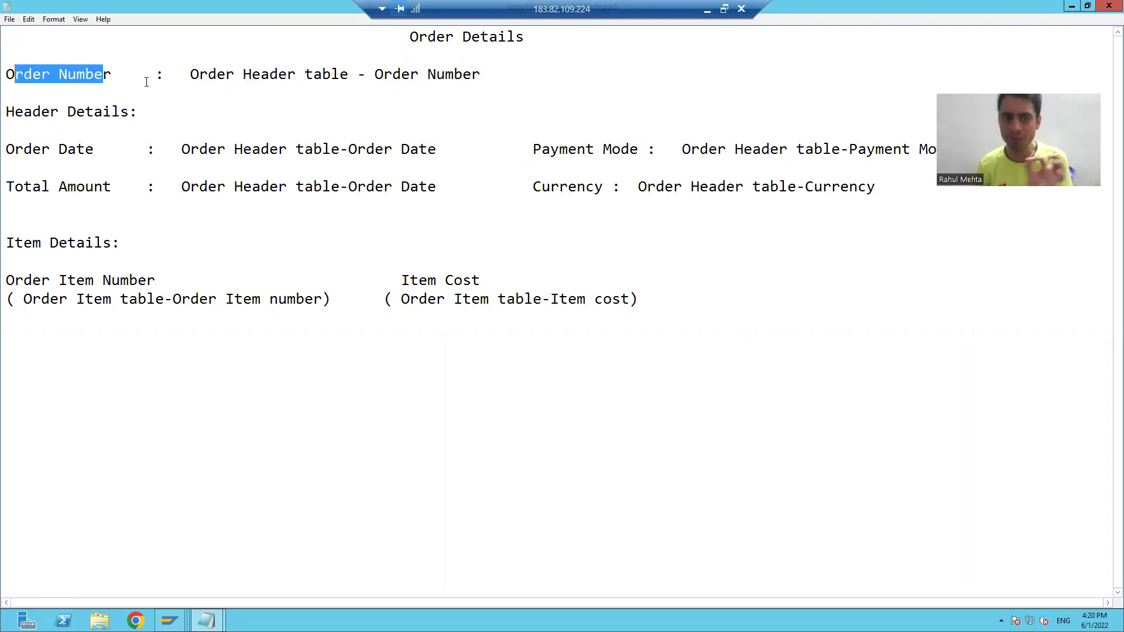
left_click_drag(191, 74, 478, 74)
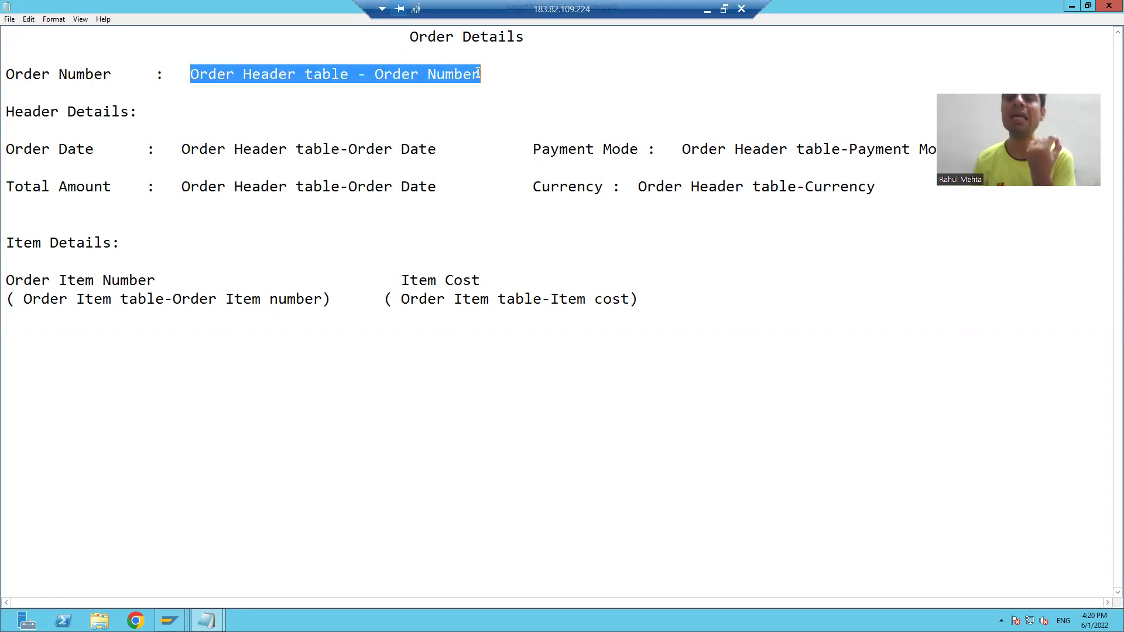
- Switch back to the SAP Form Builder and split template line %C1 into two columns of 3,00 CM each
key("alt+Tab")
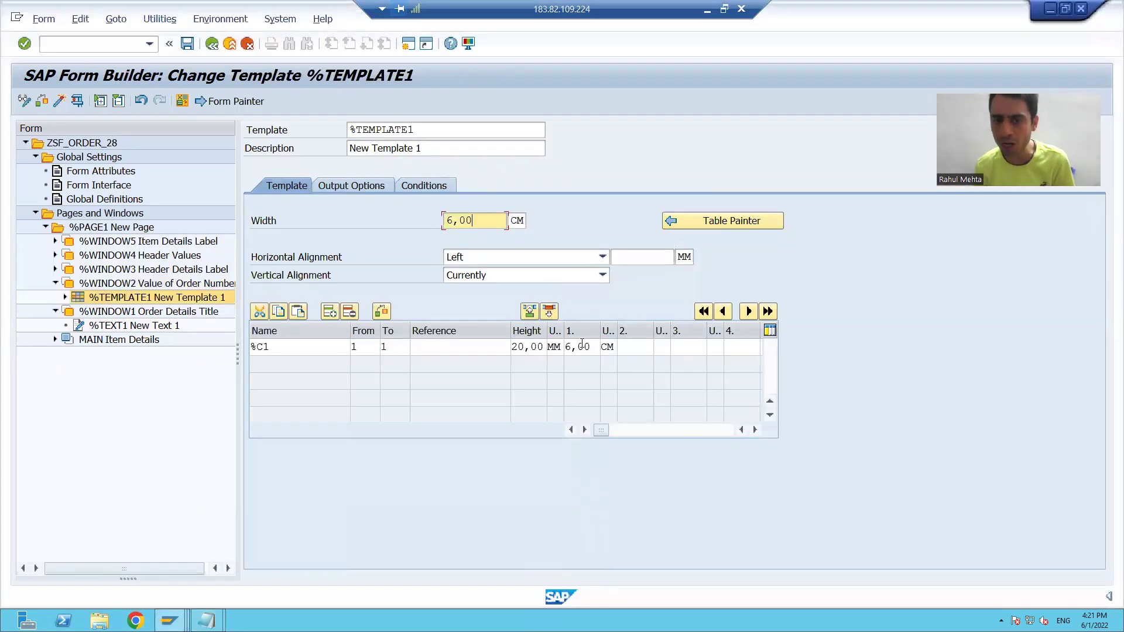
left_click(571, 346)
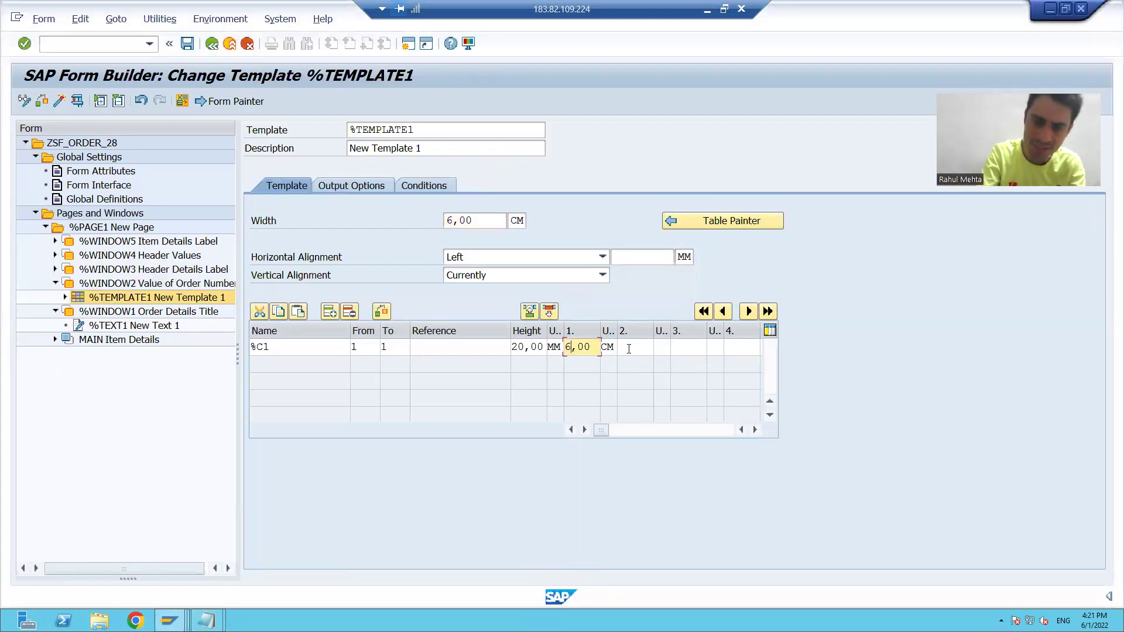
key("BackSpace")
type("3")
left_click(629, 349)
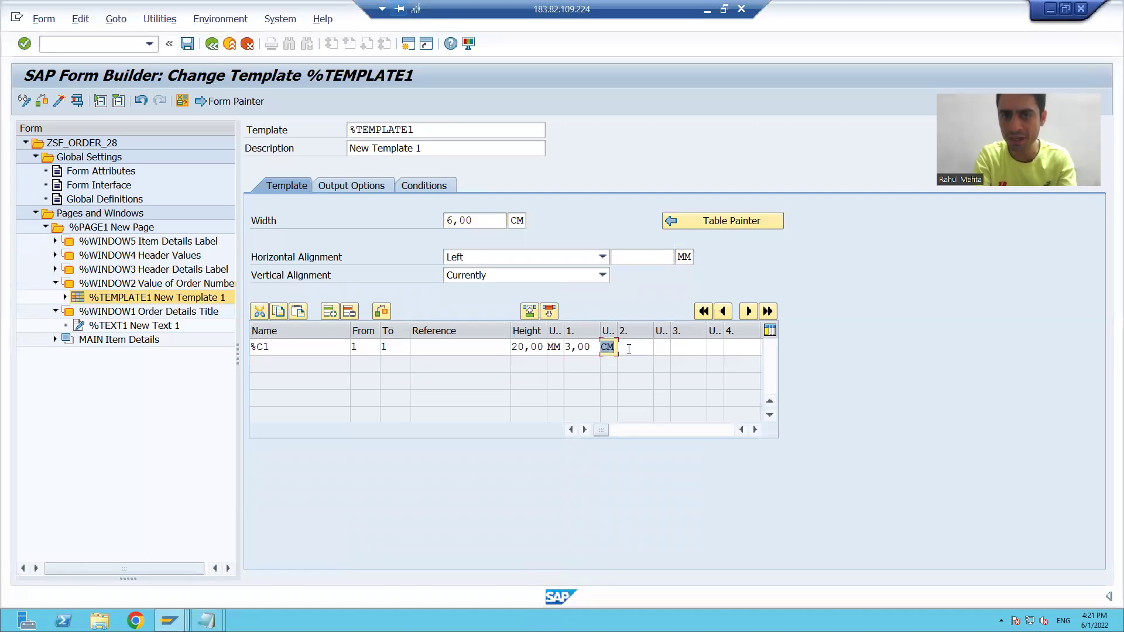
type("3,00")
key("Tab")
type("CM")
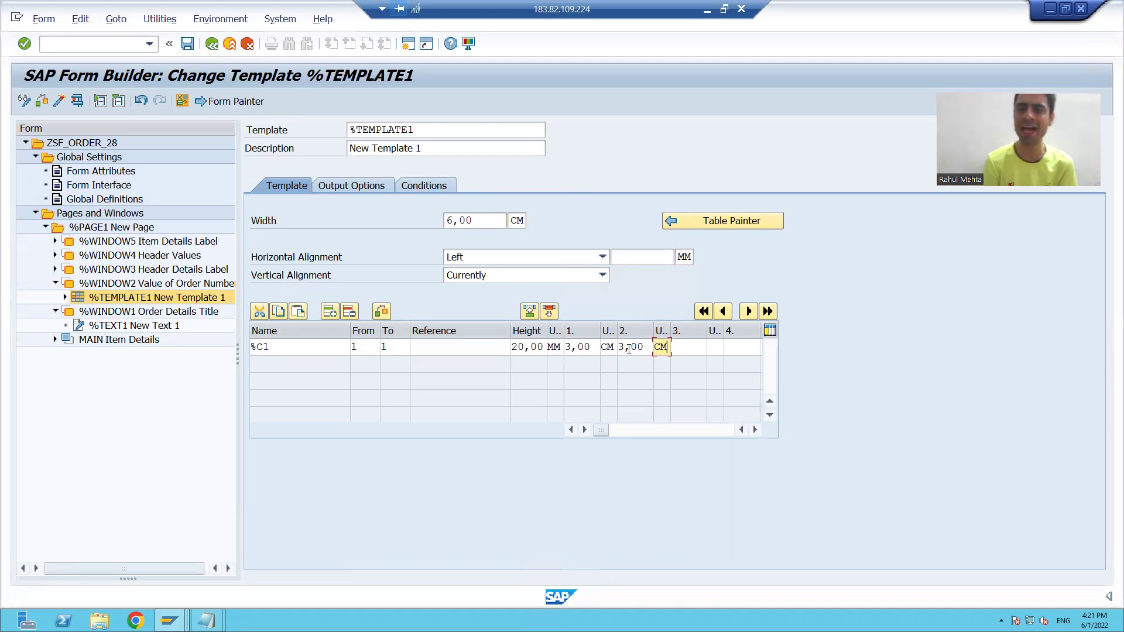
- Return to the Smartform Layout notes and check how many rows the Order Number entry needs
key("alt+Tab")
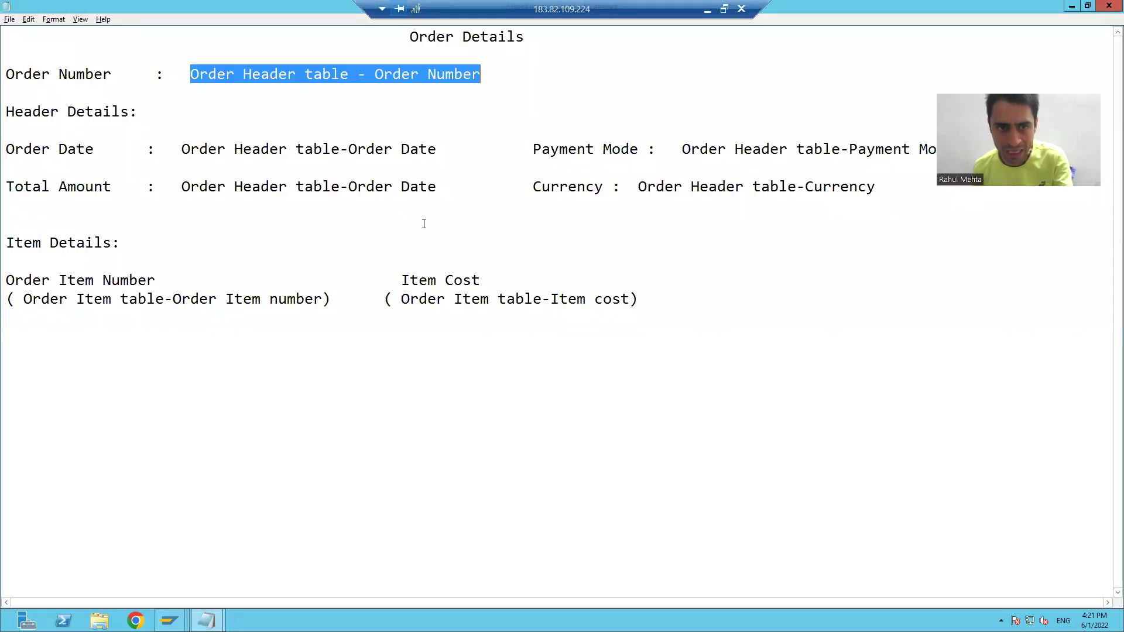
left_click(472, 87)
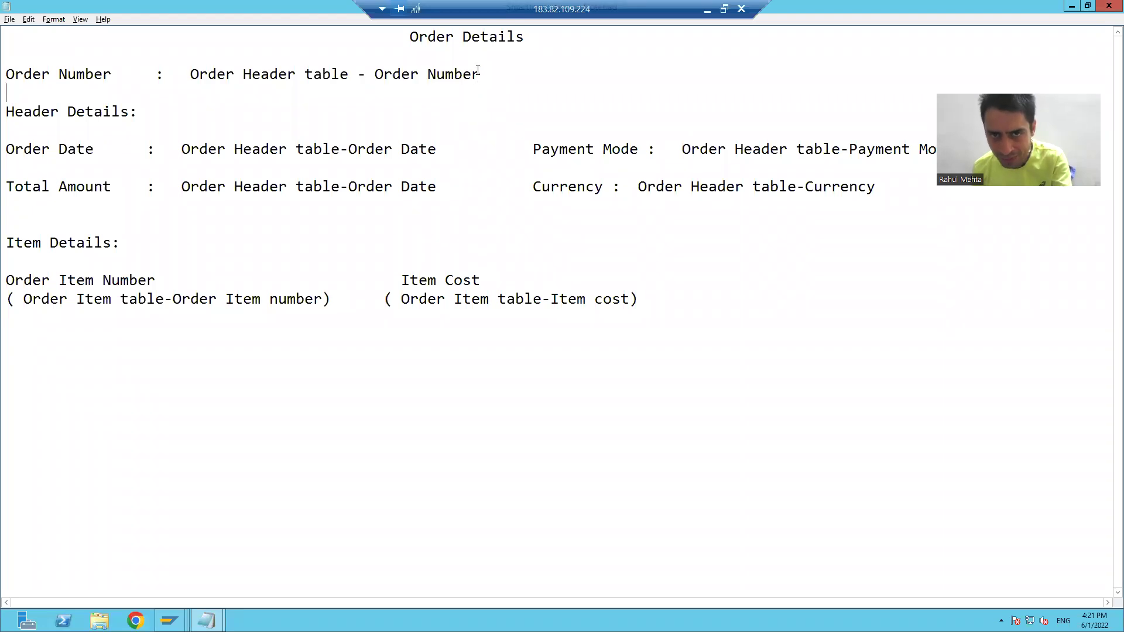
left_click(8, 73)
left_click_drag(7, 74, 497, 71)
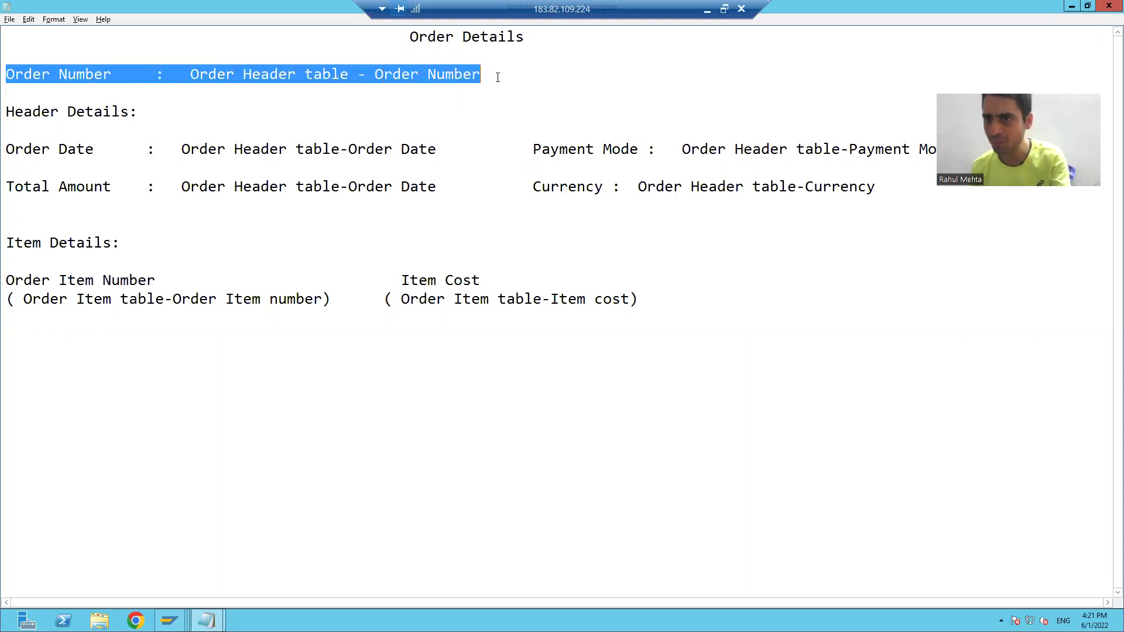
left_click(497, 71)
left_click_drag(7, 74, 439, 55)
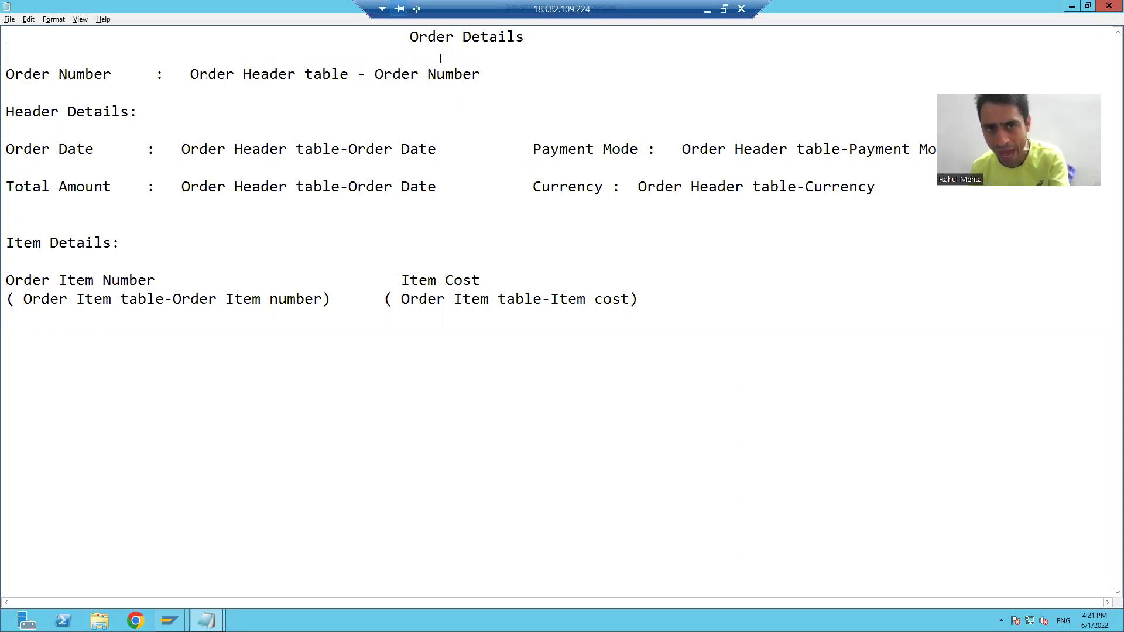
left_click(491, 72, "shift")
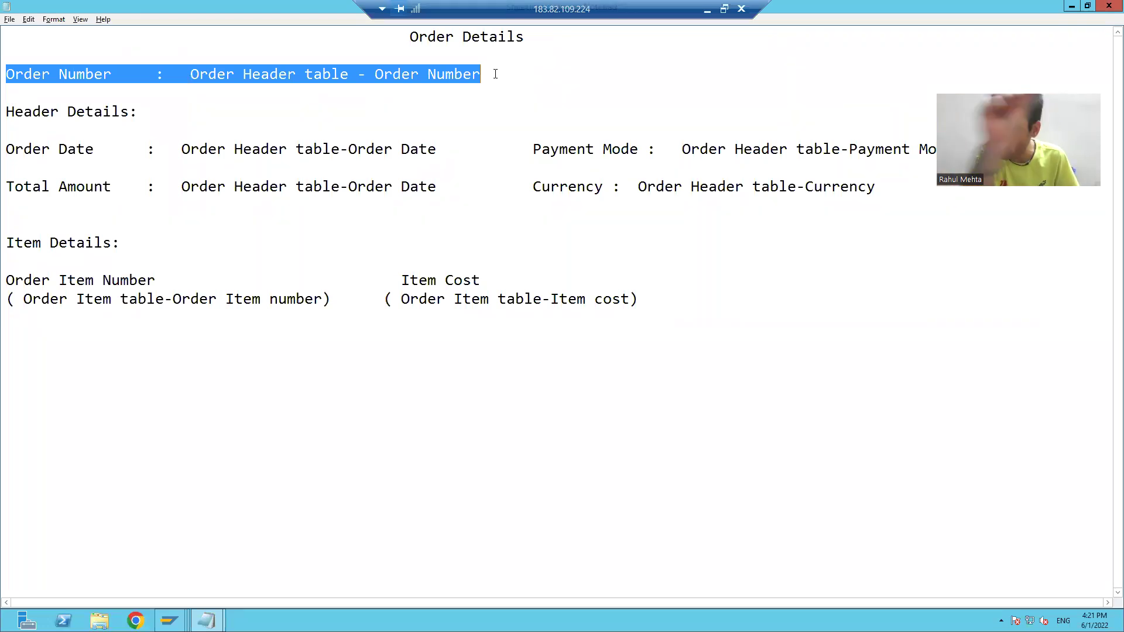
- Switch back to the SAP Form Builder and set the height of template line %C1 to 2,00 CM
key("alt+Tab")
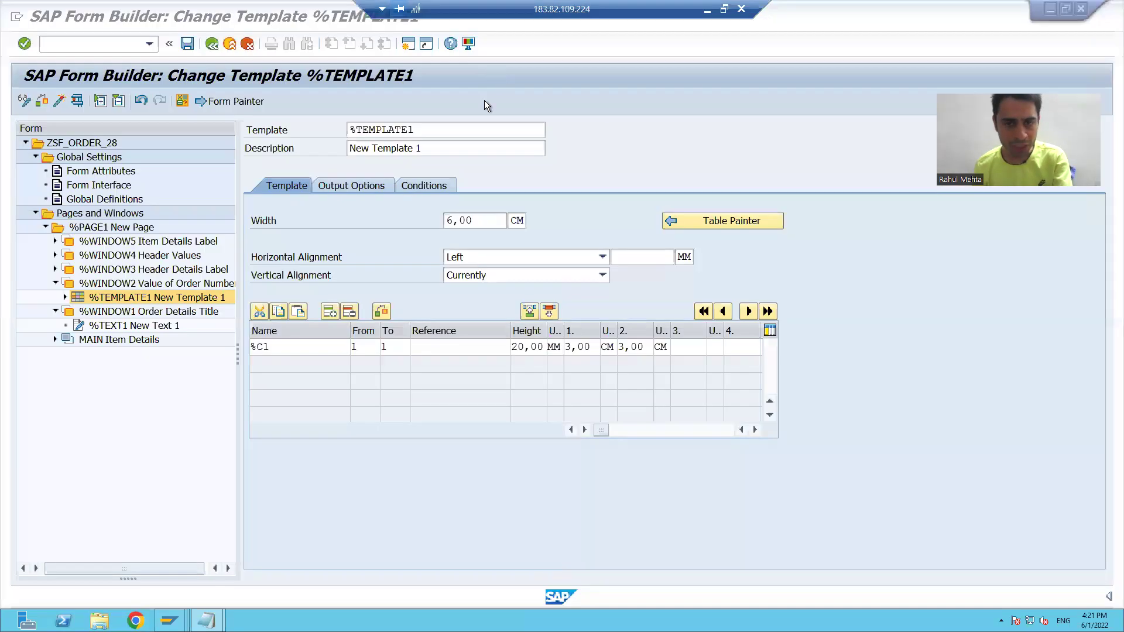
left_click(366, 347)
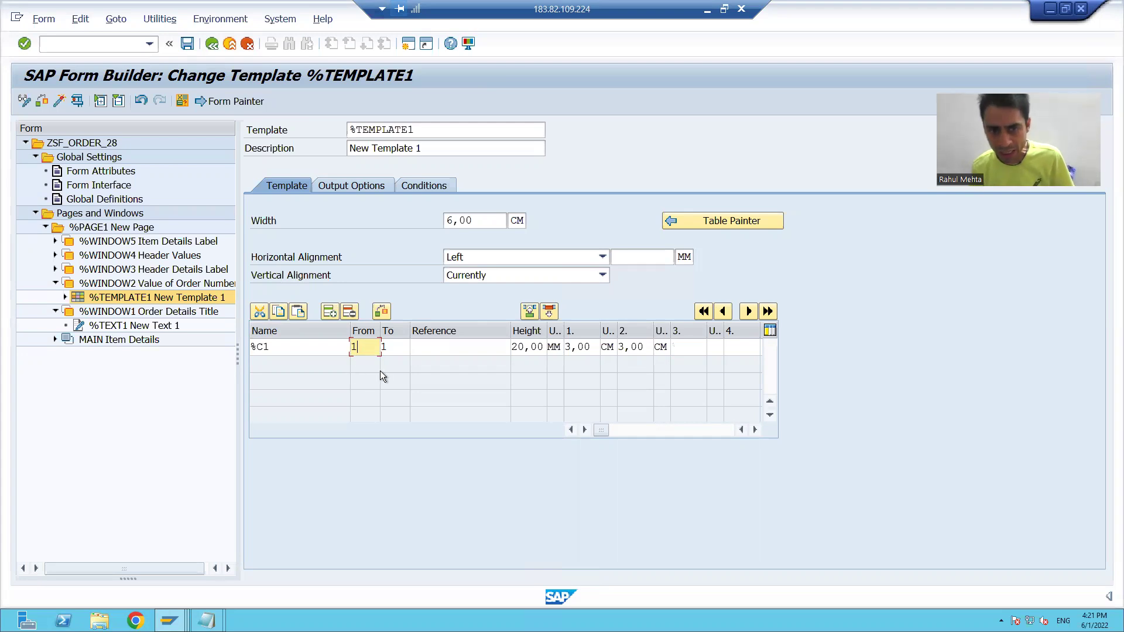
left_click(394, 341)
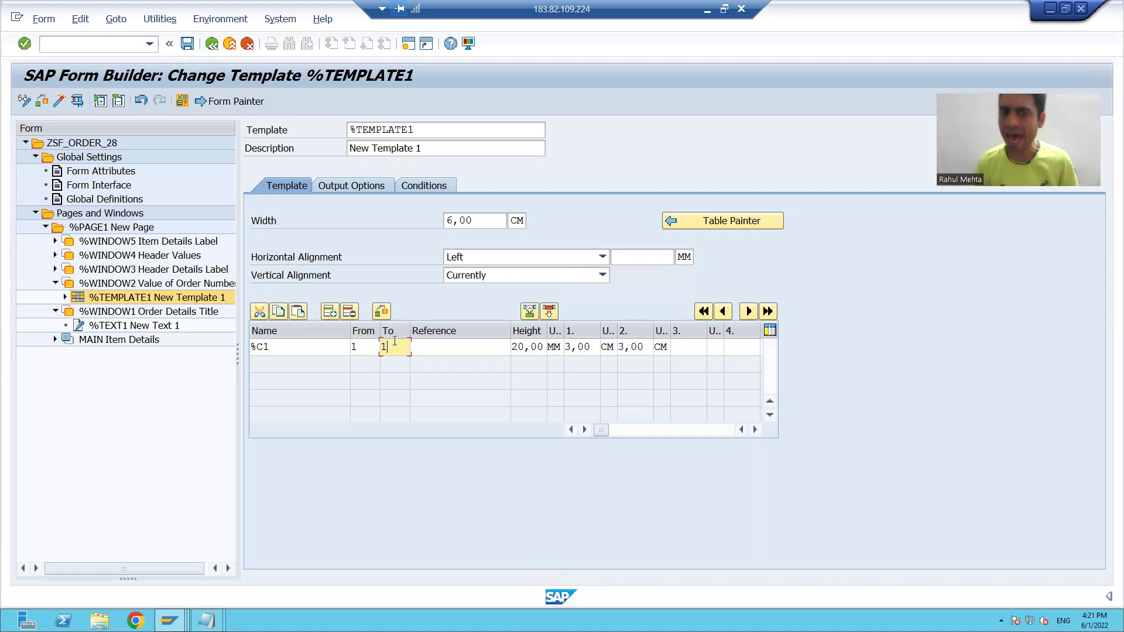
left_click(523, 347)
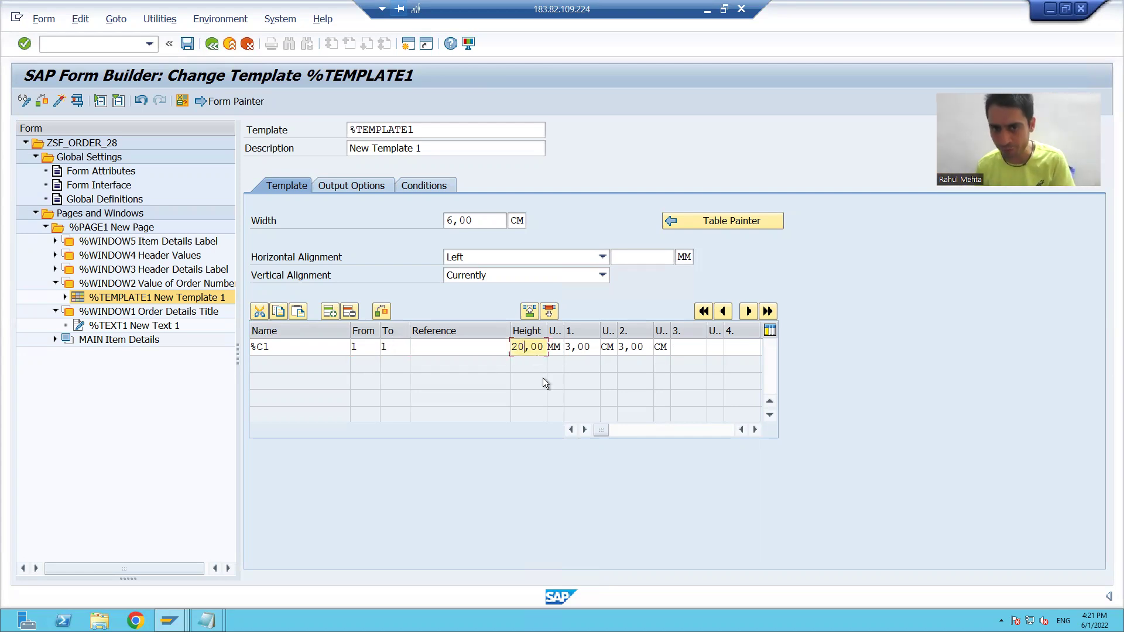
key("BackSpace")
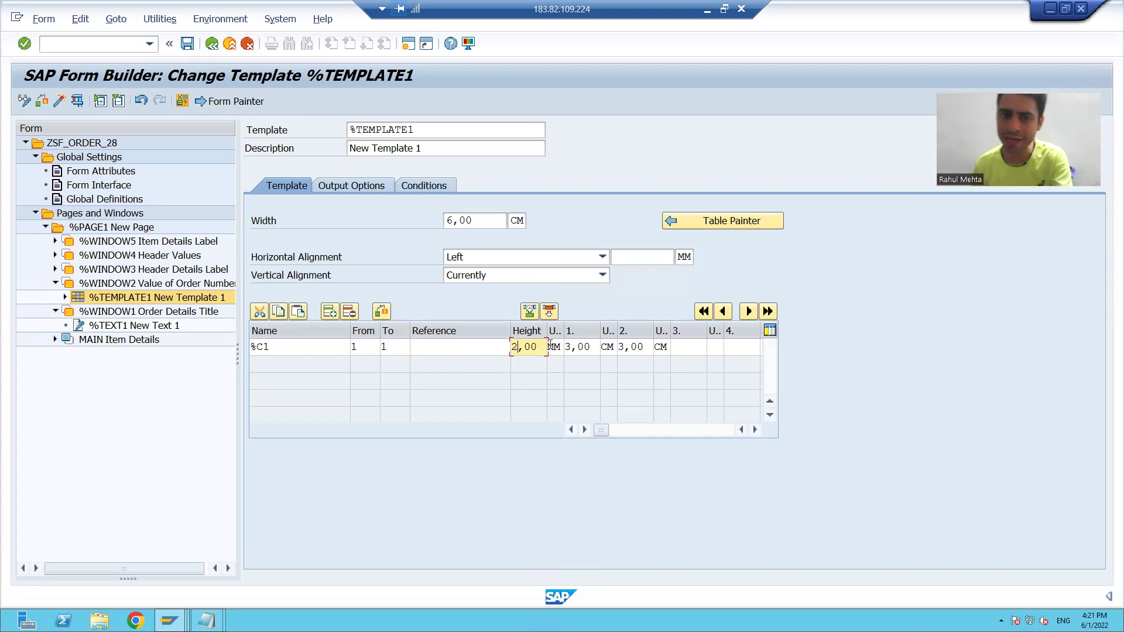
key("Tab")
type("CM")
key("Return")
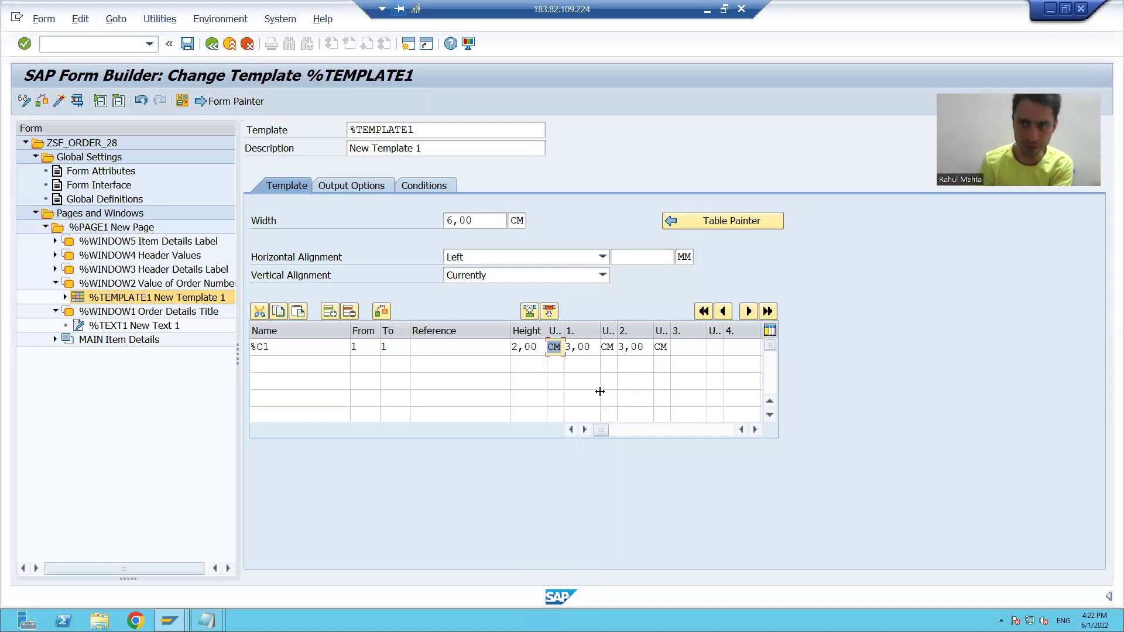
- Review the column widths, From and To rows, and height of template line %C1
left_click(591, 347)
left_click(637, 348)
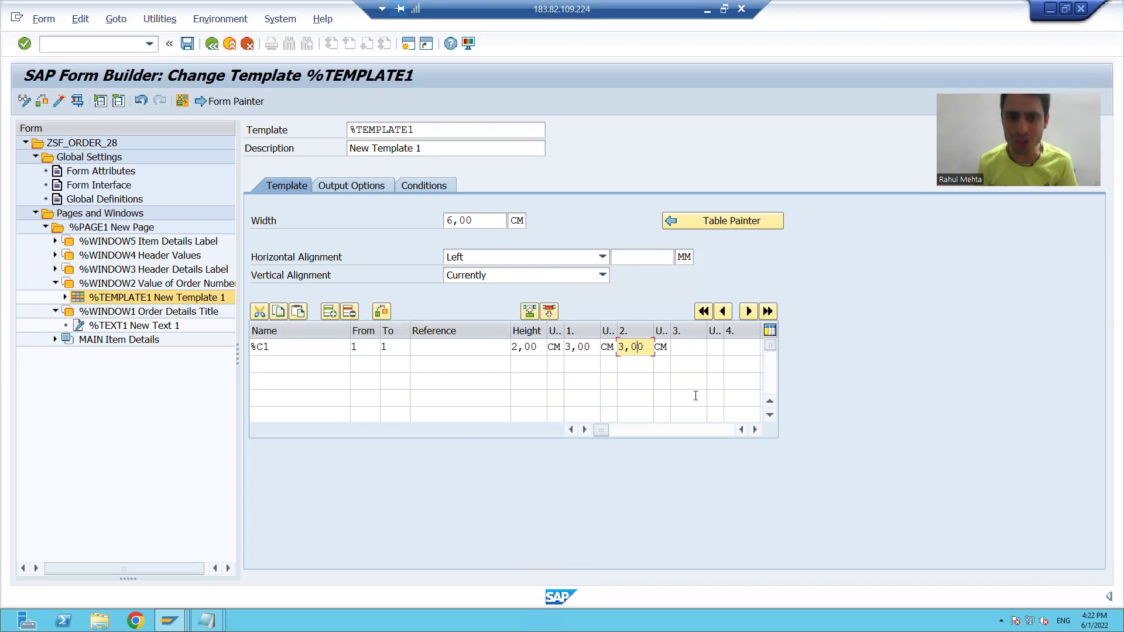
left_click(540, 345)
left_click(375, 347)
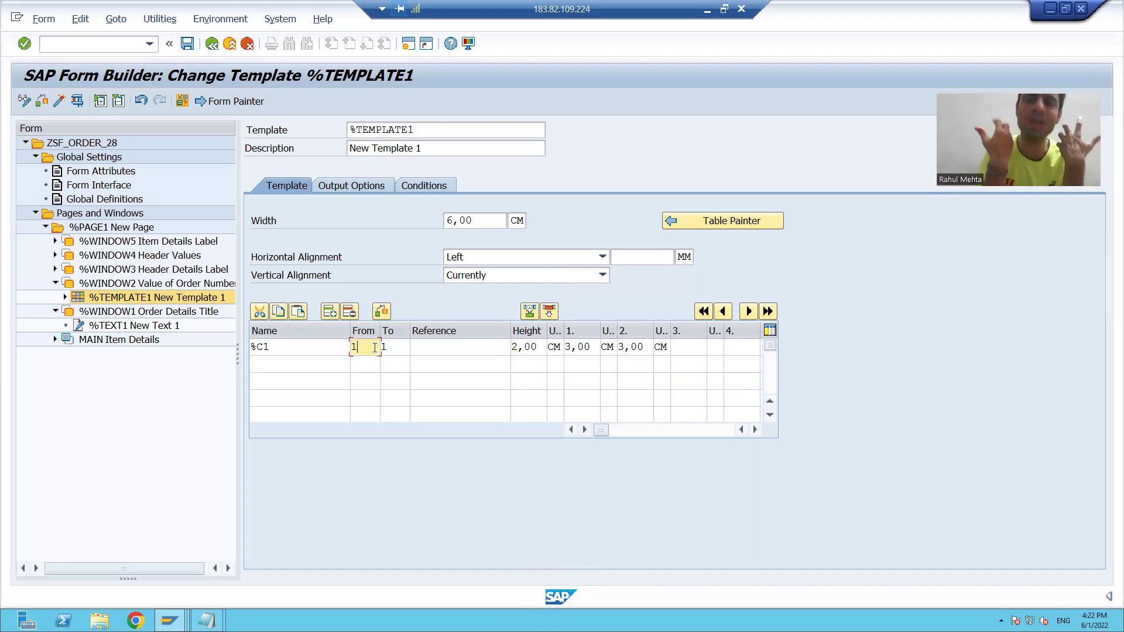
left_click(404, 346)
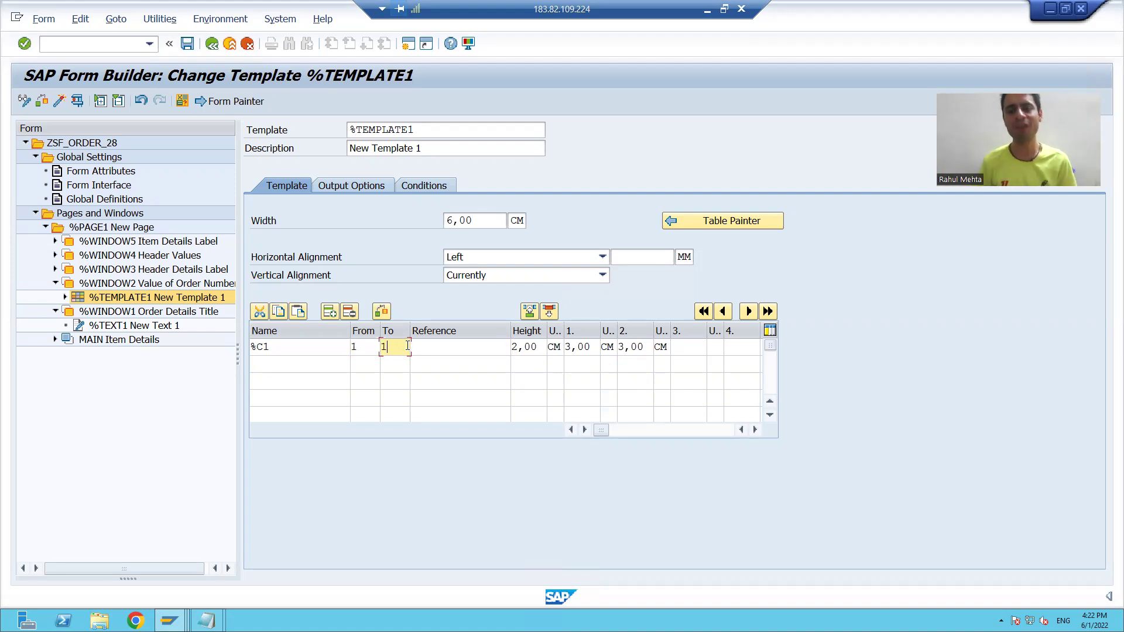
left_click(529, 347)
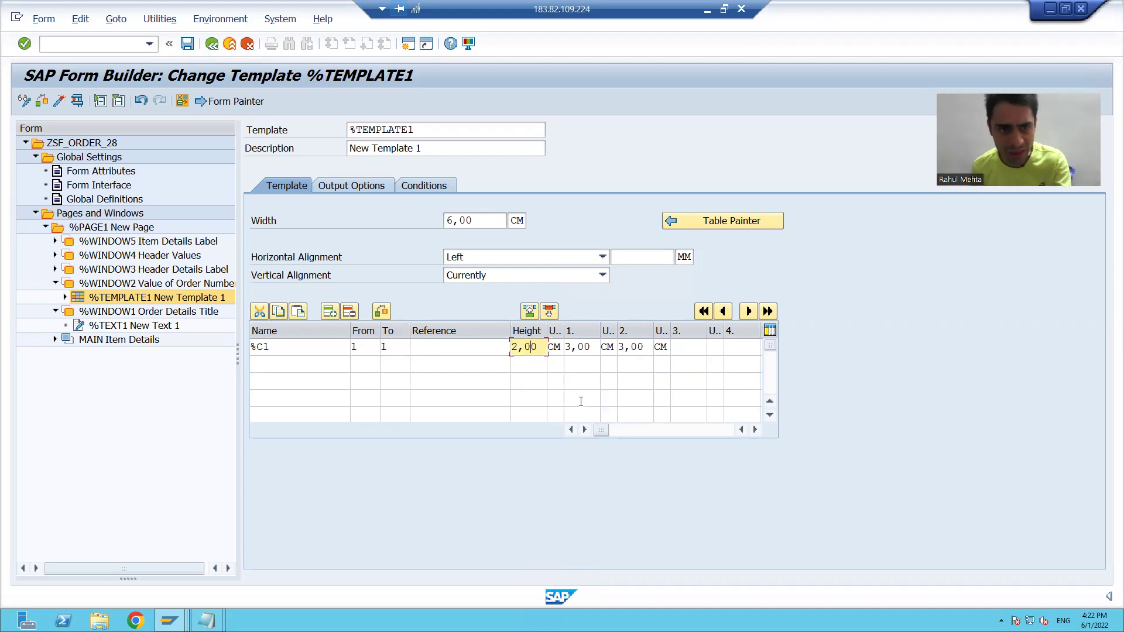
- Switch to the Smartform Layout notes and identify which Order Number parts belong in the template's first and second columns
key("alt+Tab")
left_click(108, 78)
left_click_drag(112, 75, 7, 78)
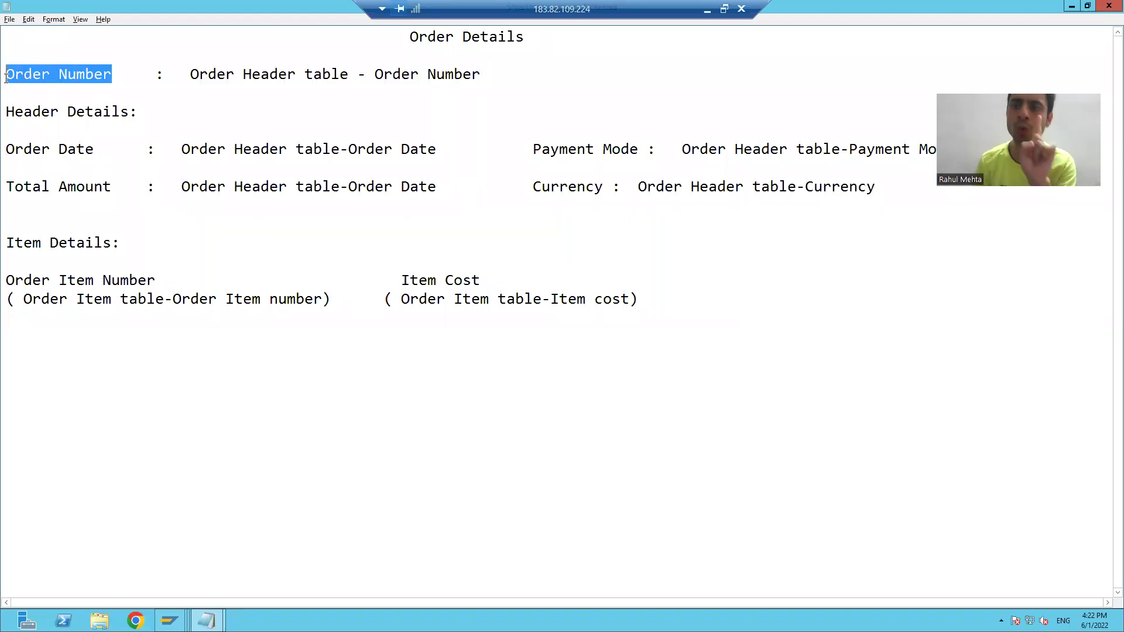
left_click(14, 77)
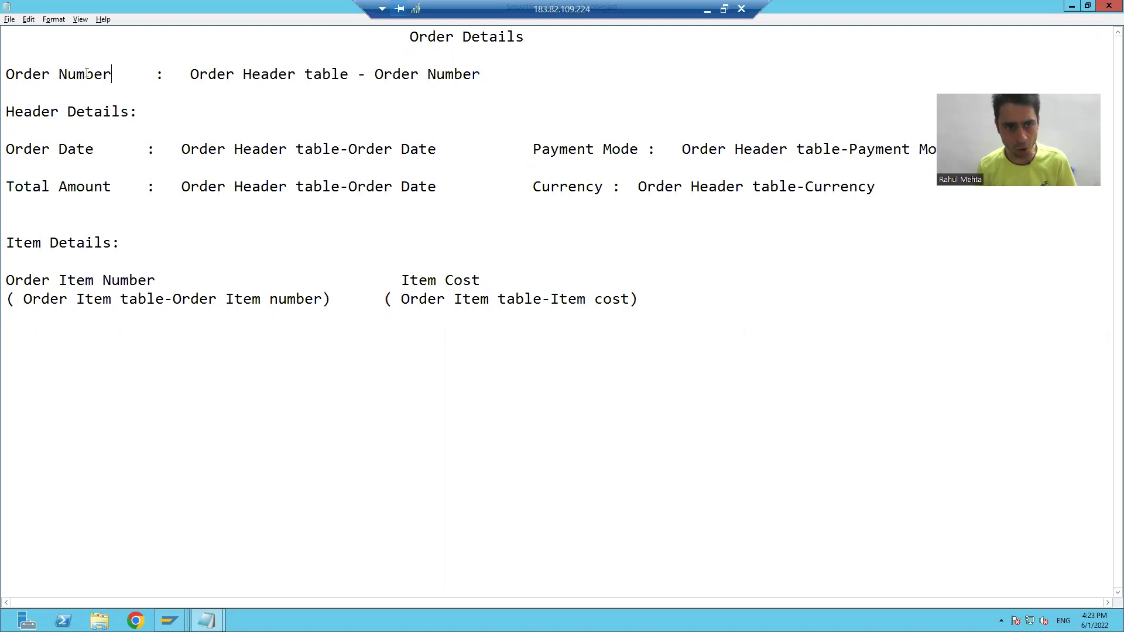
key("ctrl+shift+Left")
key("ctrl+shift+Left")
left_click_drag(181, 74, 497, 69)
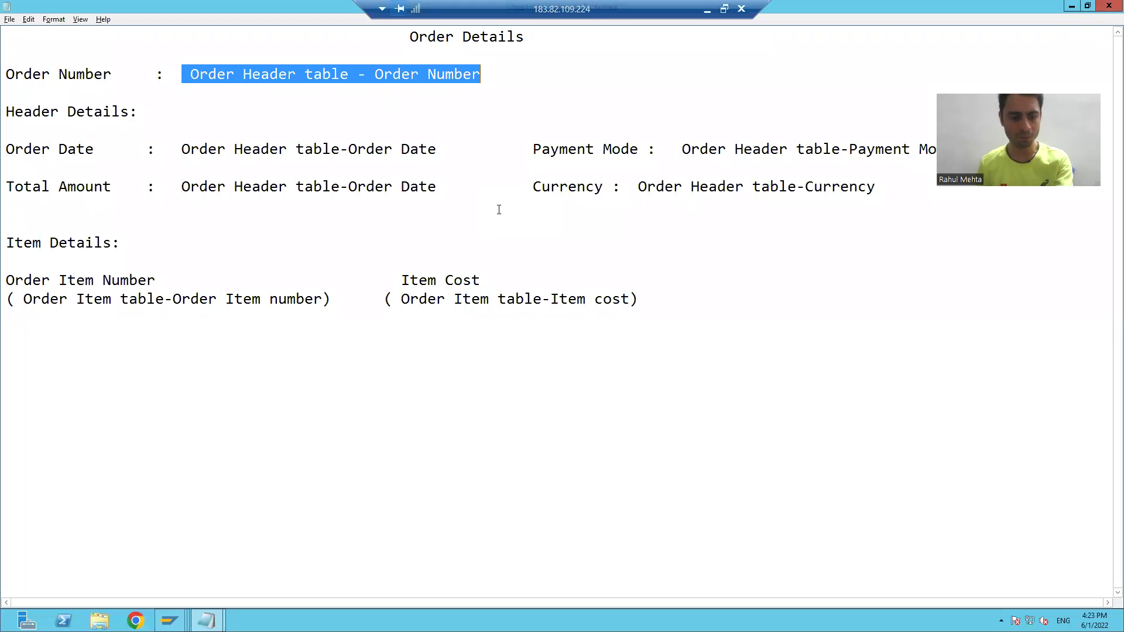
- Switch back to the SAP Form Builder and create two text nodes under %TEMPLATE1
key("alt+Tab")
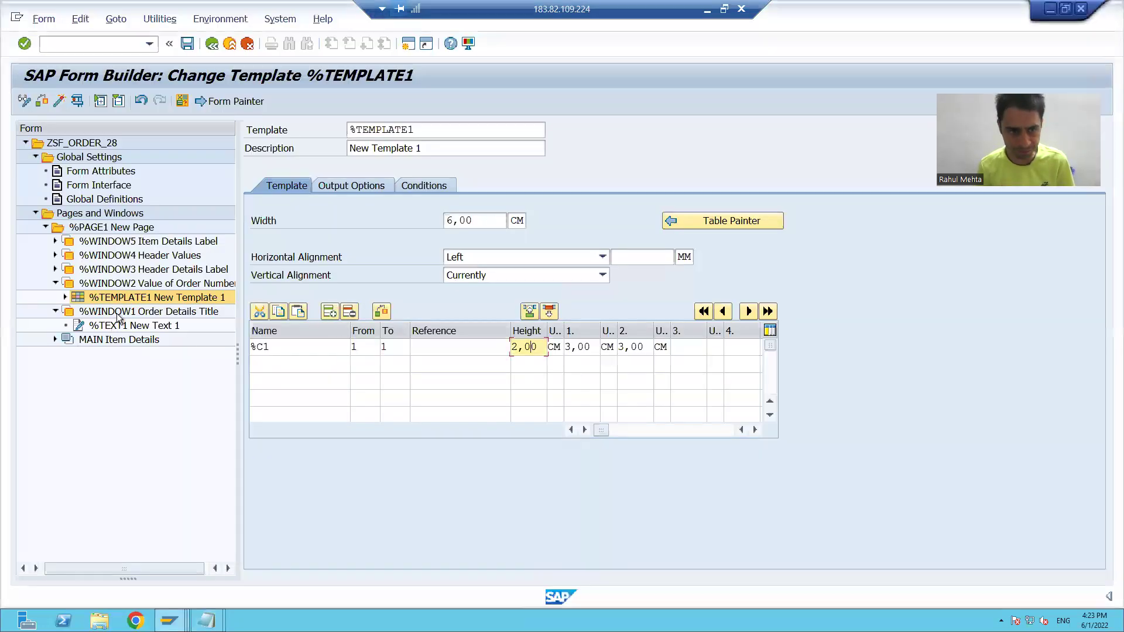
right_click(122, 297)
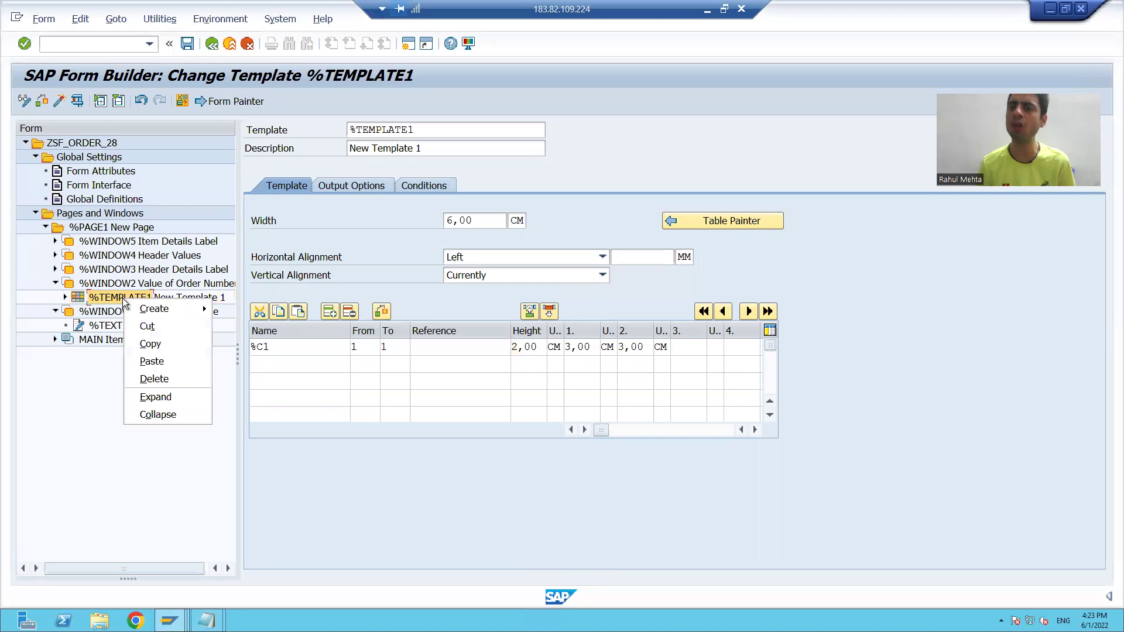
mouse_move(176, 308)
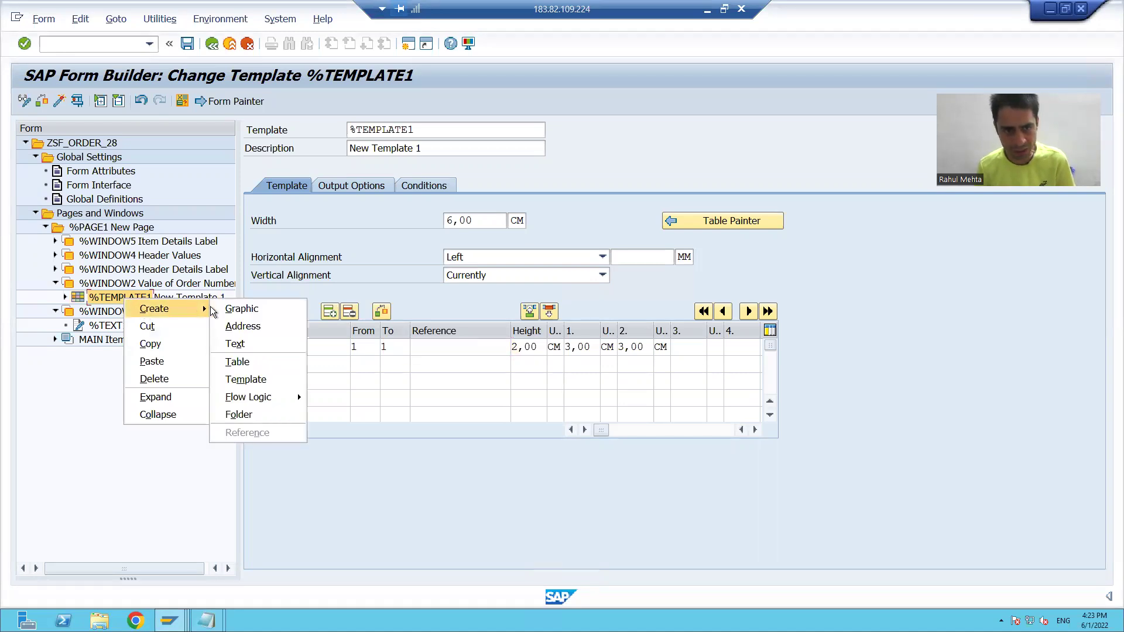
left_click(245, 345)
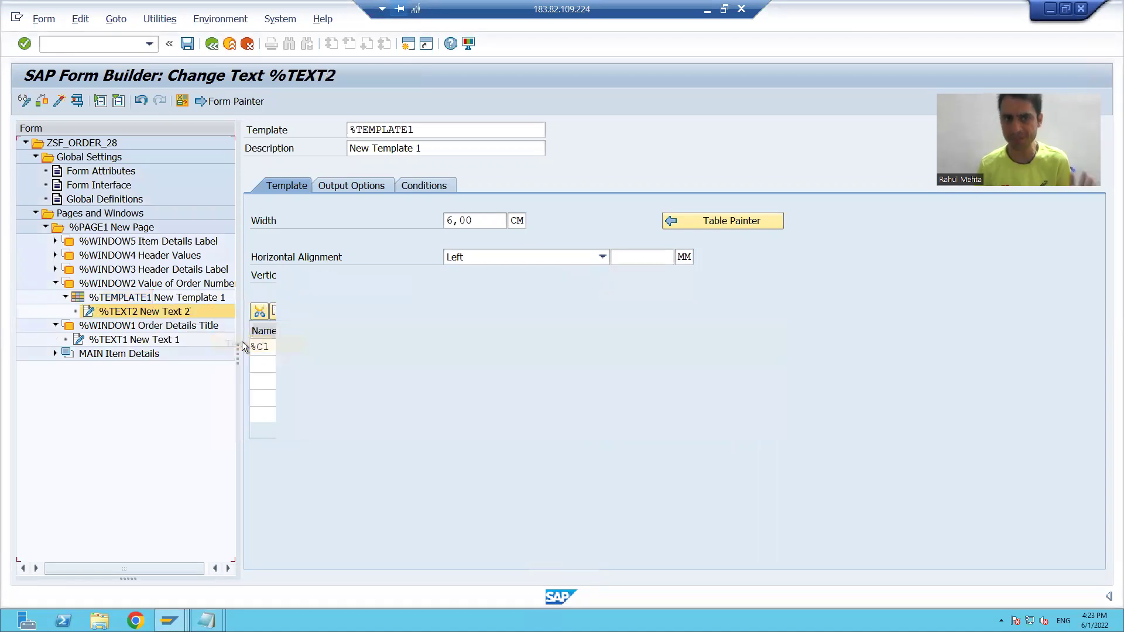
right_click(136, 298)
mouse_move(213, 304)
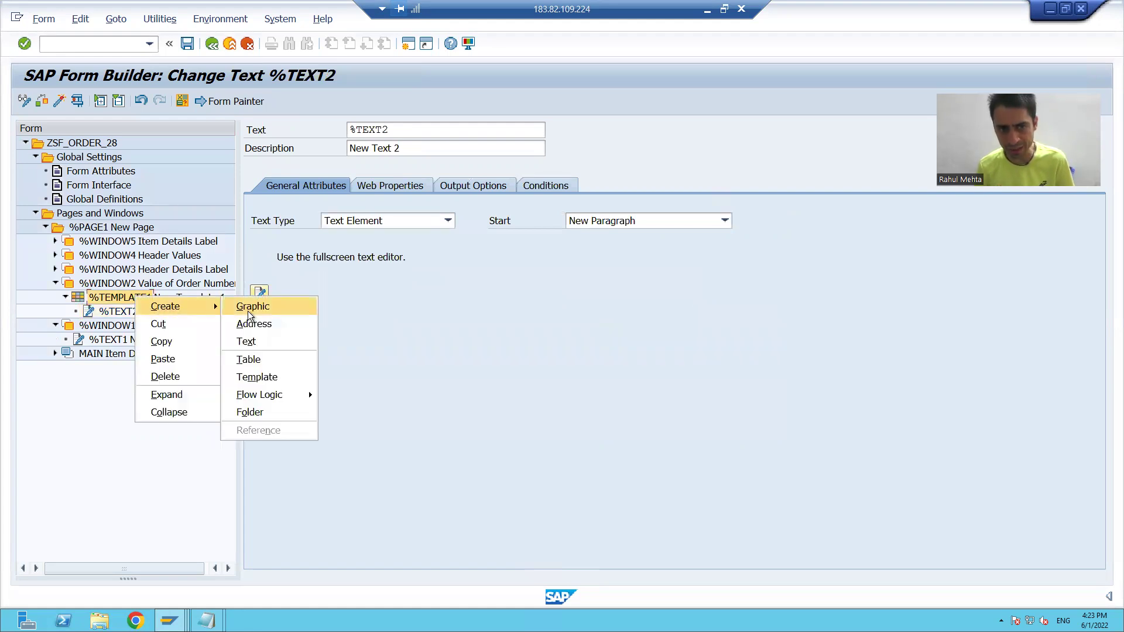
left_click(252, 341)
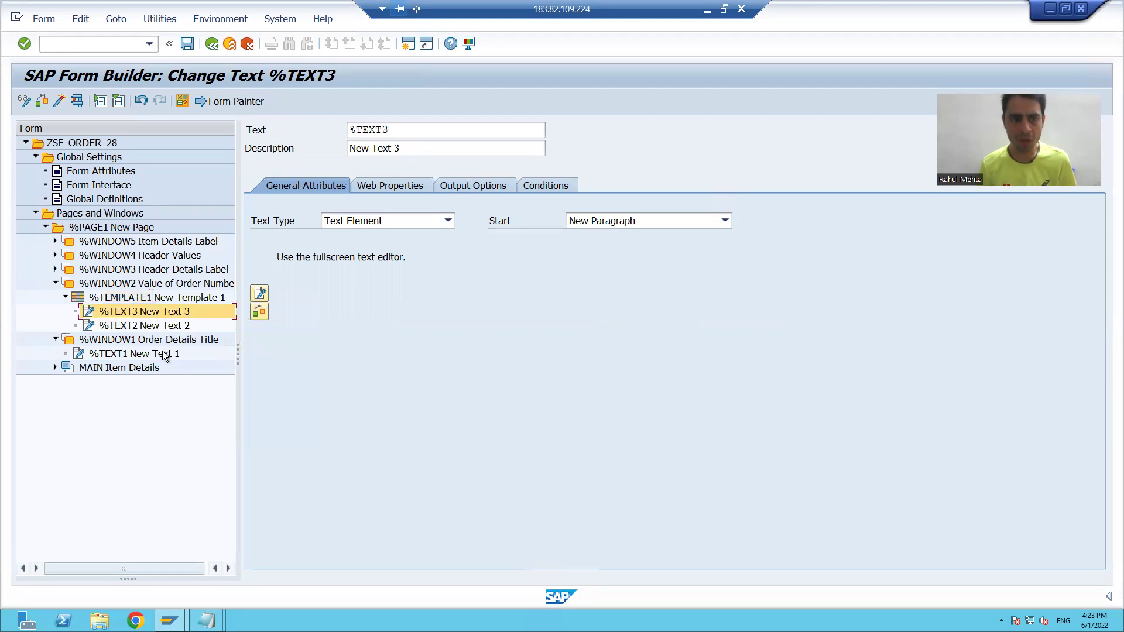
- Set the description of text node %TEXT2 to "Order Number Label"
left_click(150, 326)
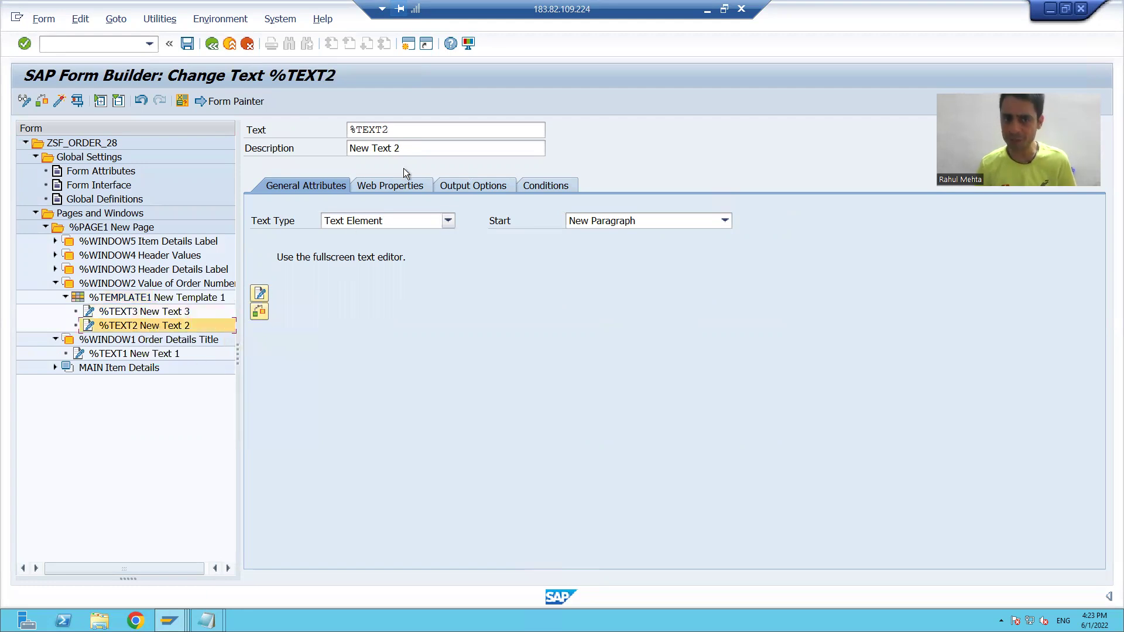
left_click(409, 150)
key("BackSpace")
key("BackSpace")
key("BackSpace")
key("BackSpace")
key("BackSpace")
key("BackSpace")
key("BackSpace")
key("BackSpace")
key("BackSpace")
key("BackSpace")
type("Order Number Label")
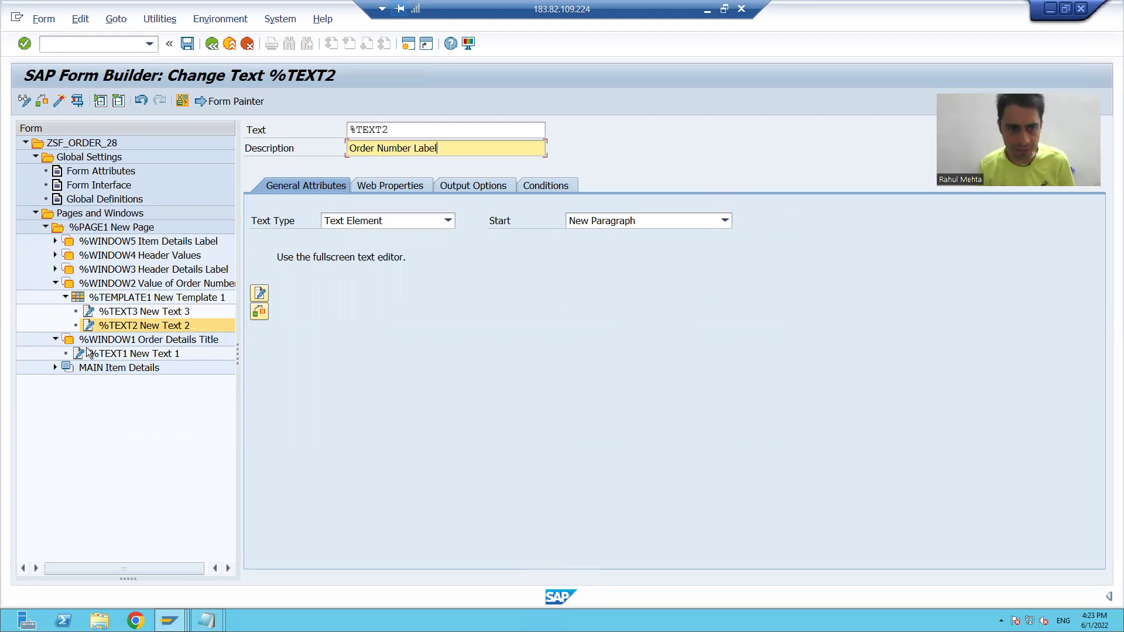
- Set the description of text node %TEXT3 to "Order Number Value"
left_click(117, 312)
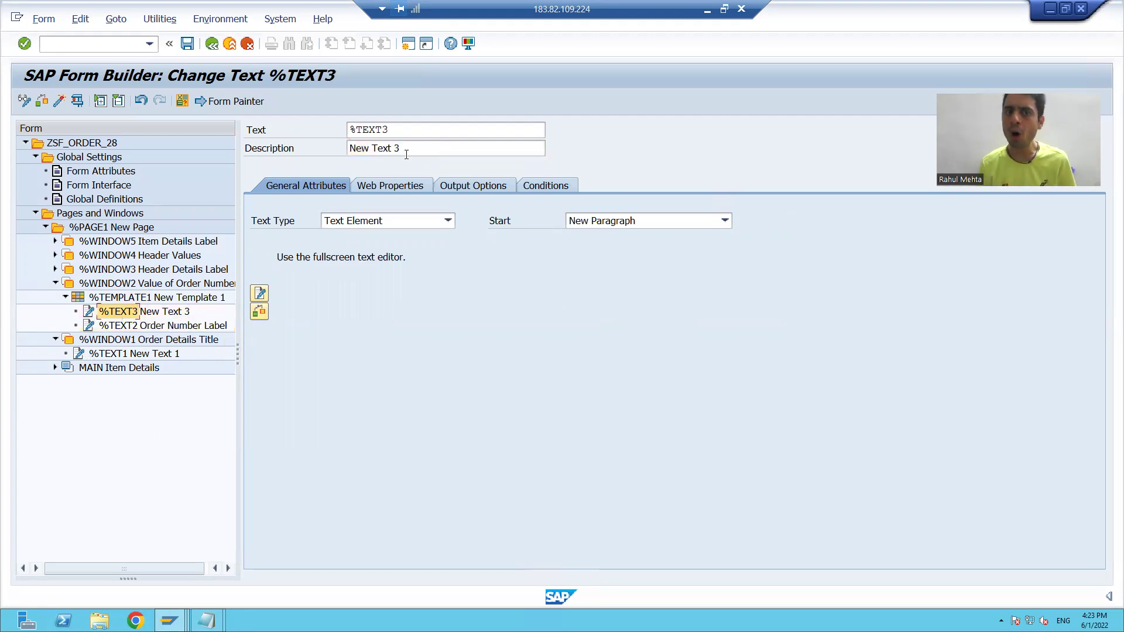
left_click(406, 154)
key("BackSpace")
key("BackSpace")
key("BackSpace")
key("BackSpace")
key("BackSpace")
key("BackSpace")
key("BackSpace")
key("BackSpace")
key("BackSpace")
key("BackSpace")
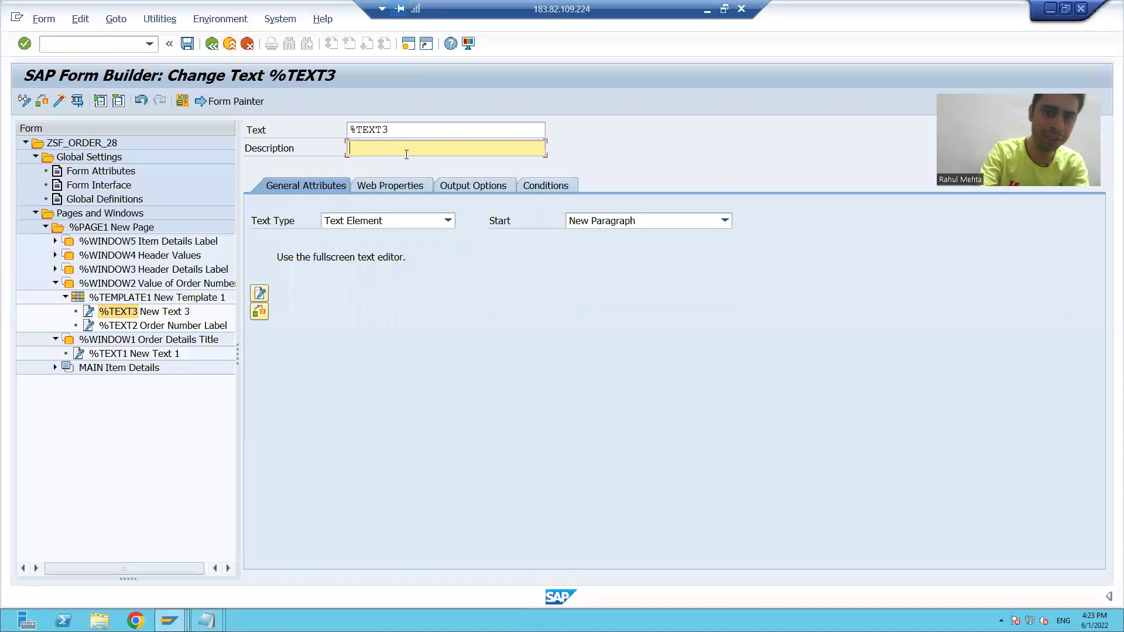
type("Order ")
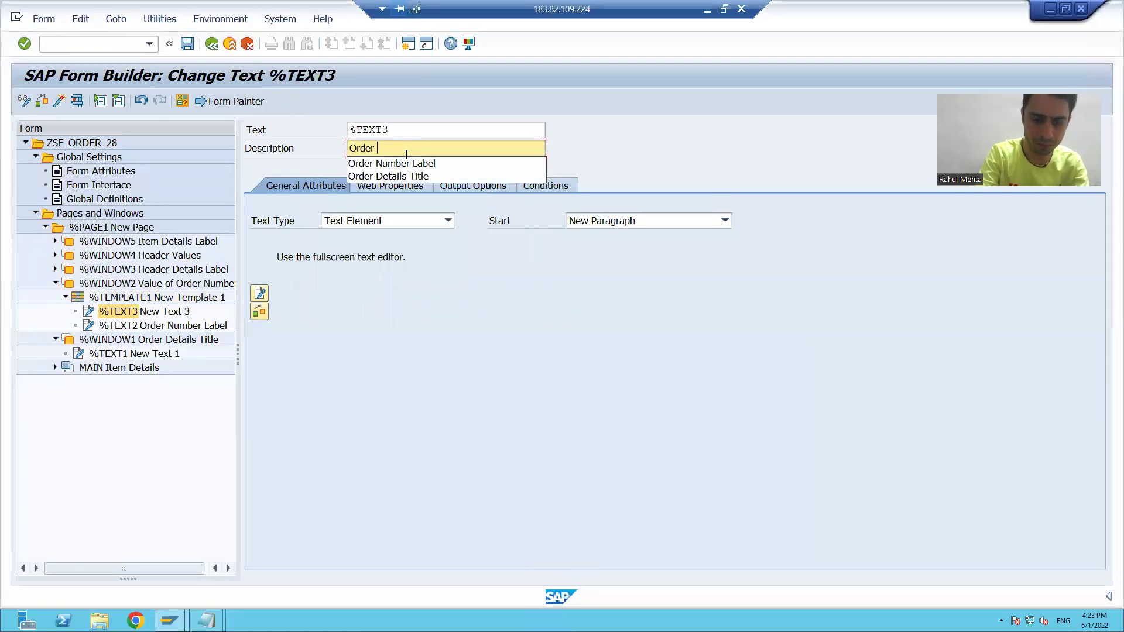
type("Number Value")
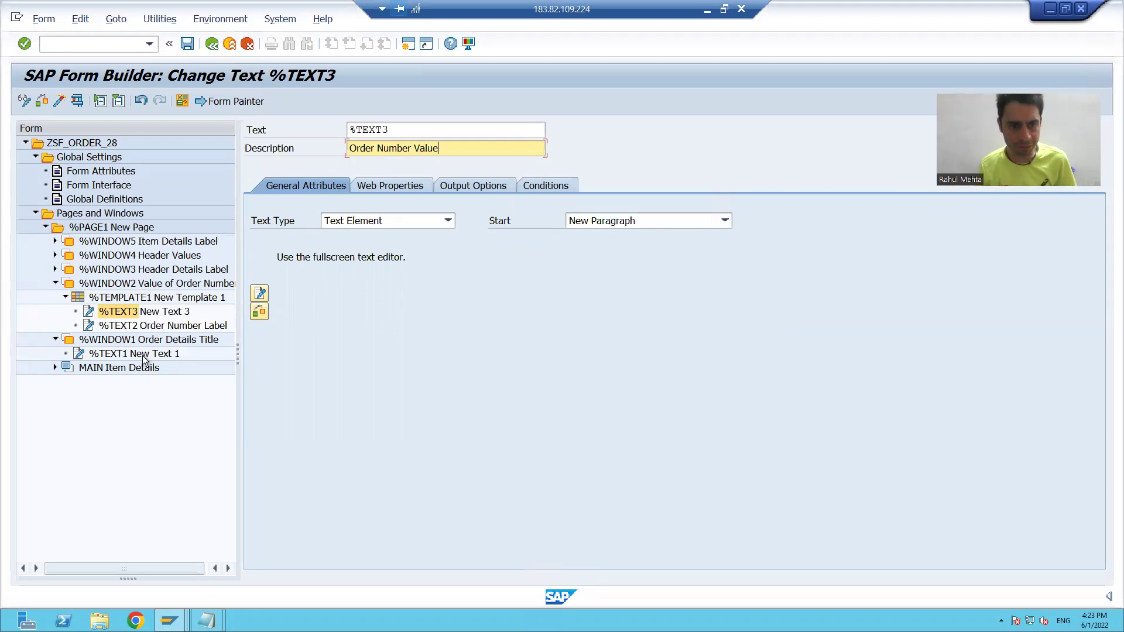
- Set the description of text node %TEXT1 under the title window to "Order Details Title"
left_click(142, 356)
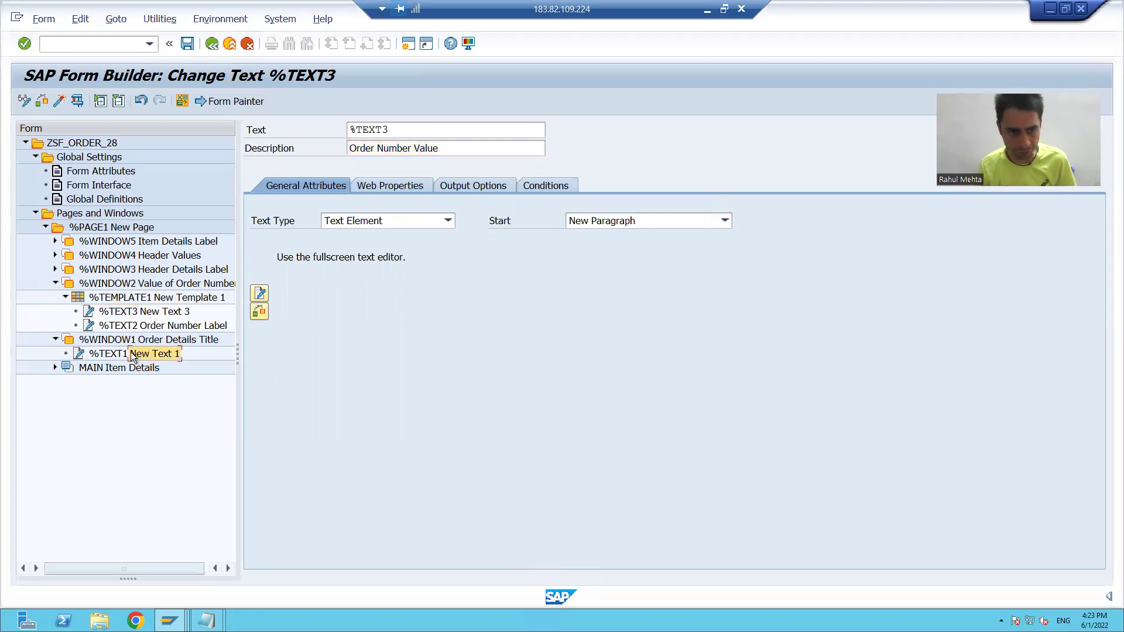
left_click(418, 151)
key("BackSpace")
key("BackSpace")
key("BackSpace")
key("BackSpace")
key("BackSpace")
key("BackSpace")
key("BackSpace")
key("BackSpace")
key("BackSpace")
key("BackSpace")
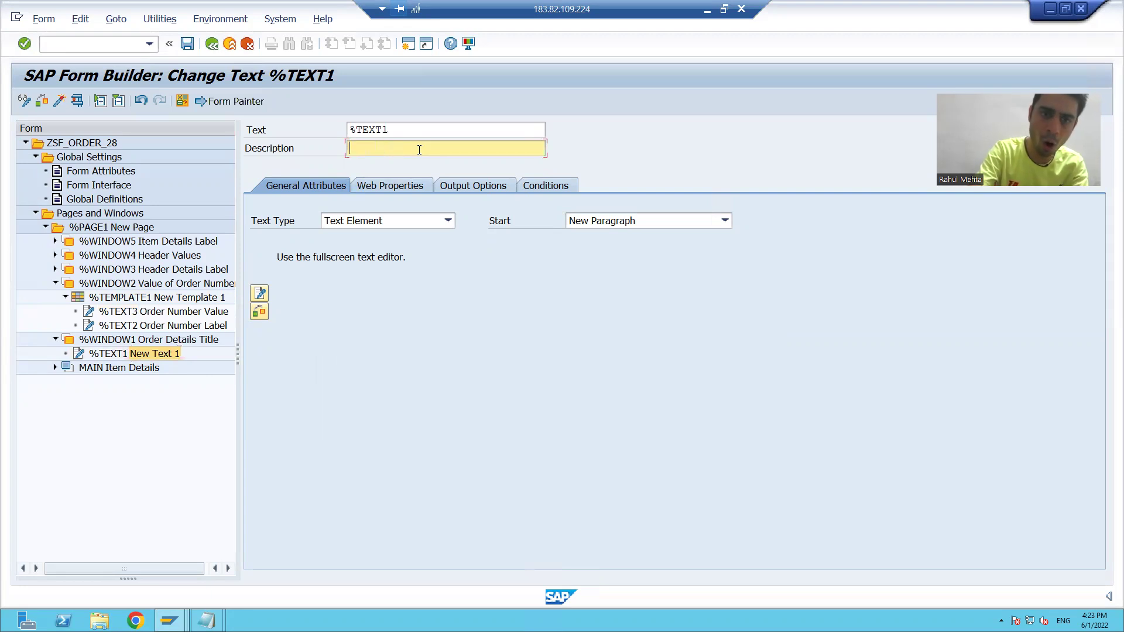
type("Order")
key("Down")
key("Down")
key("Down")
key("Return")
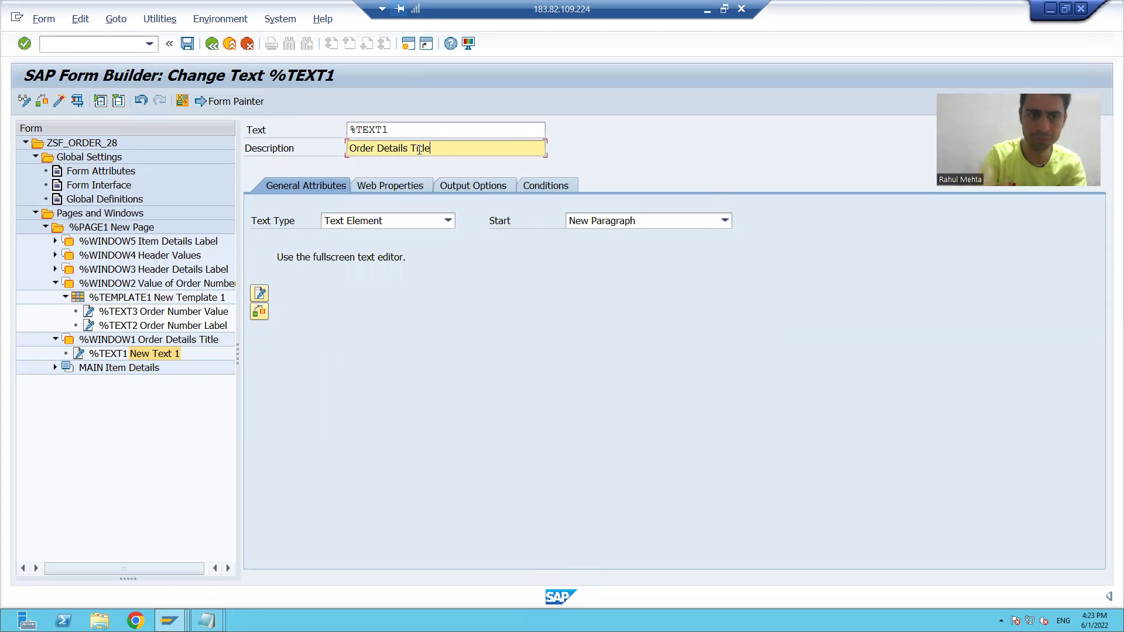
- Assign the Order Number Label text to line 1, column 1 of the template's output structure, checking its place in the layout notes
left_click(138, 326)
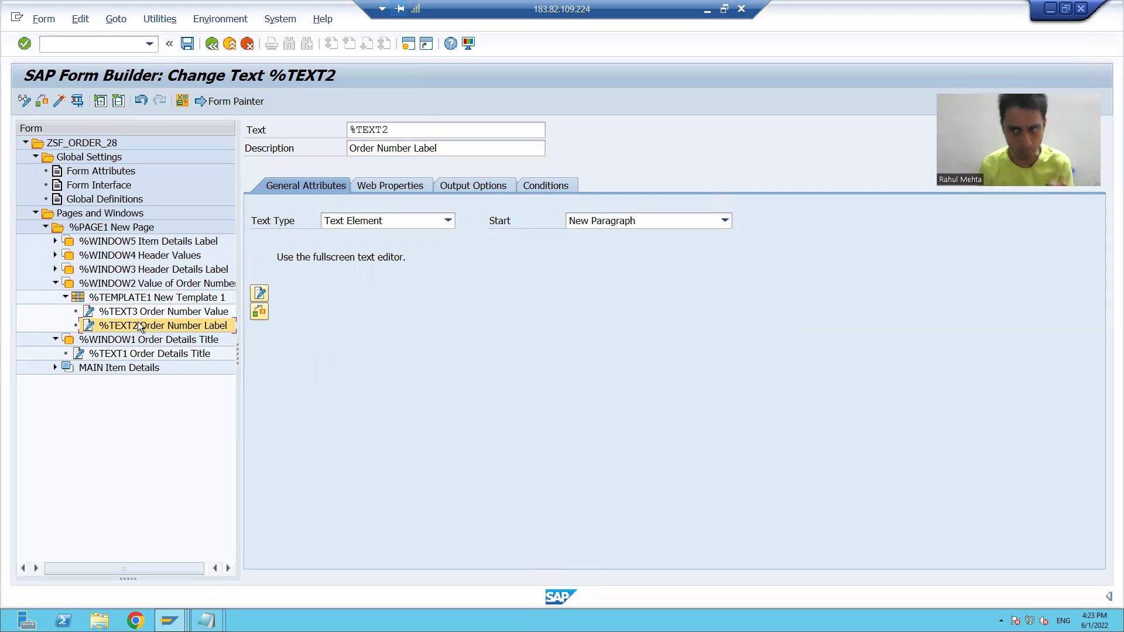
left_click(473, 186)
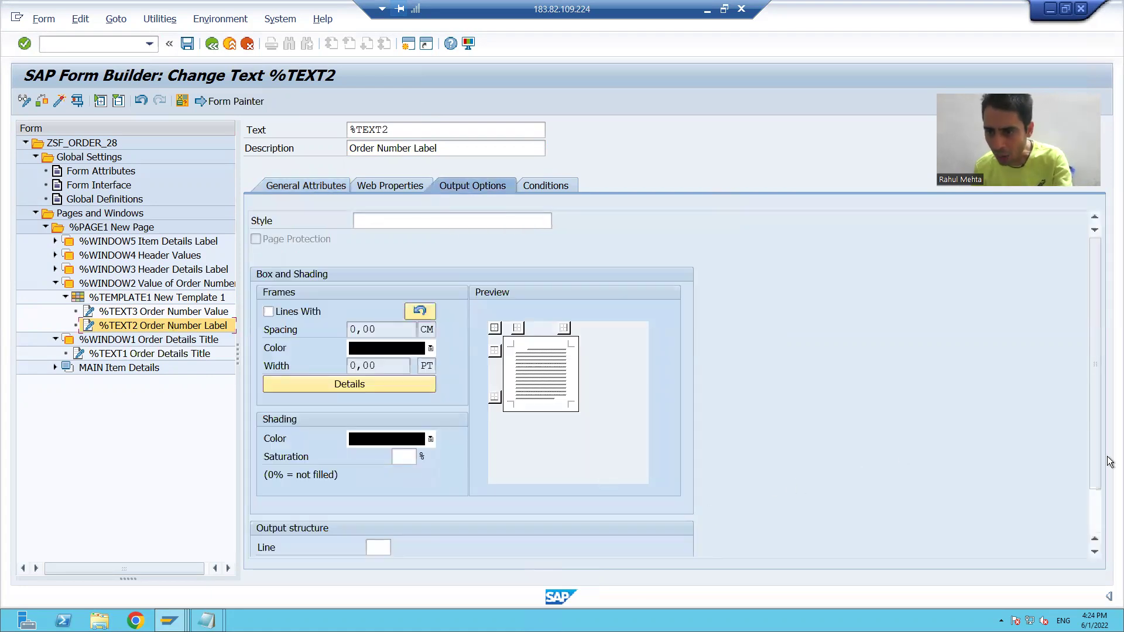
left_click_drag(1095, 459, 1094, 525)
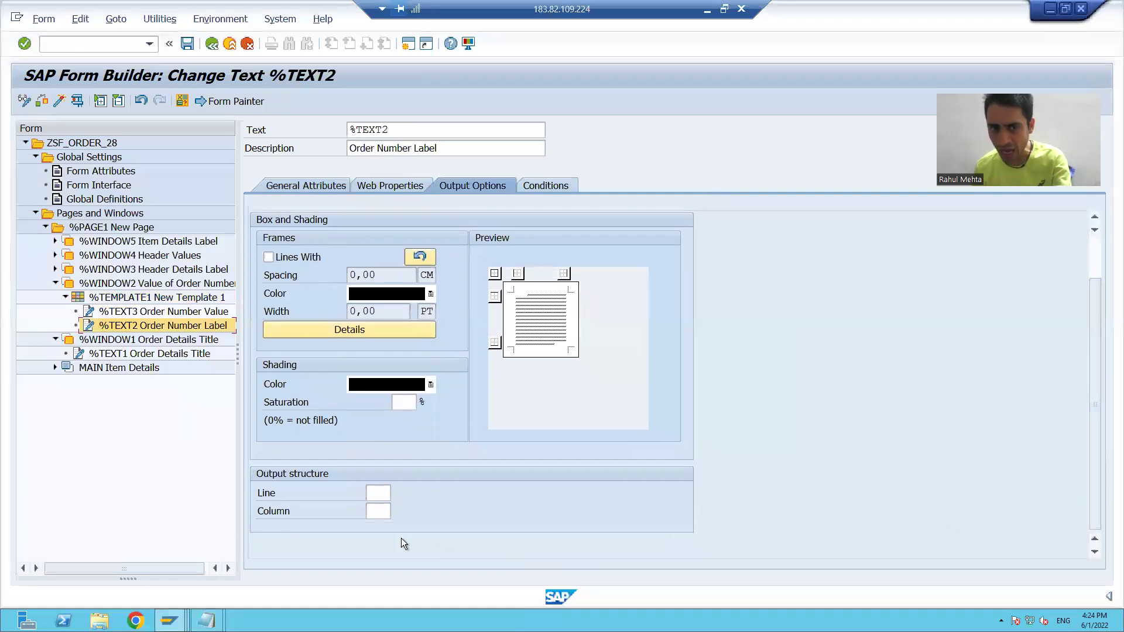
left_click(382, 491)
left_click(379, 511)
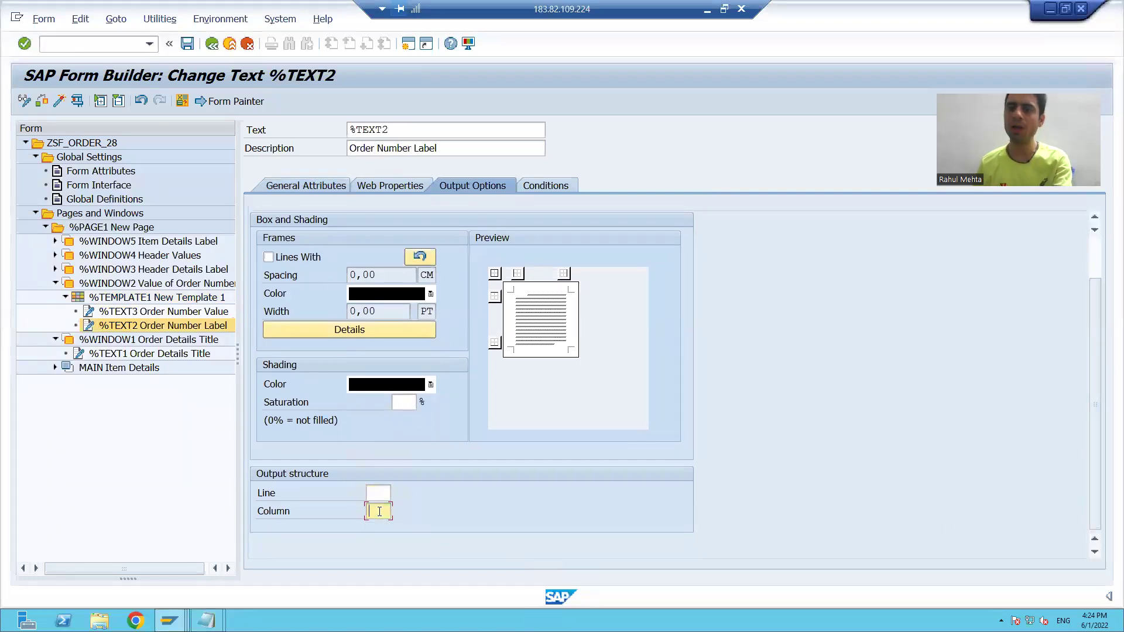
key("alt+Tab")
left_click_drag(112, 74, 7, 73)
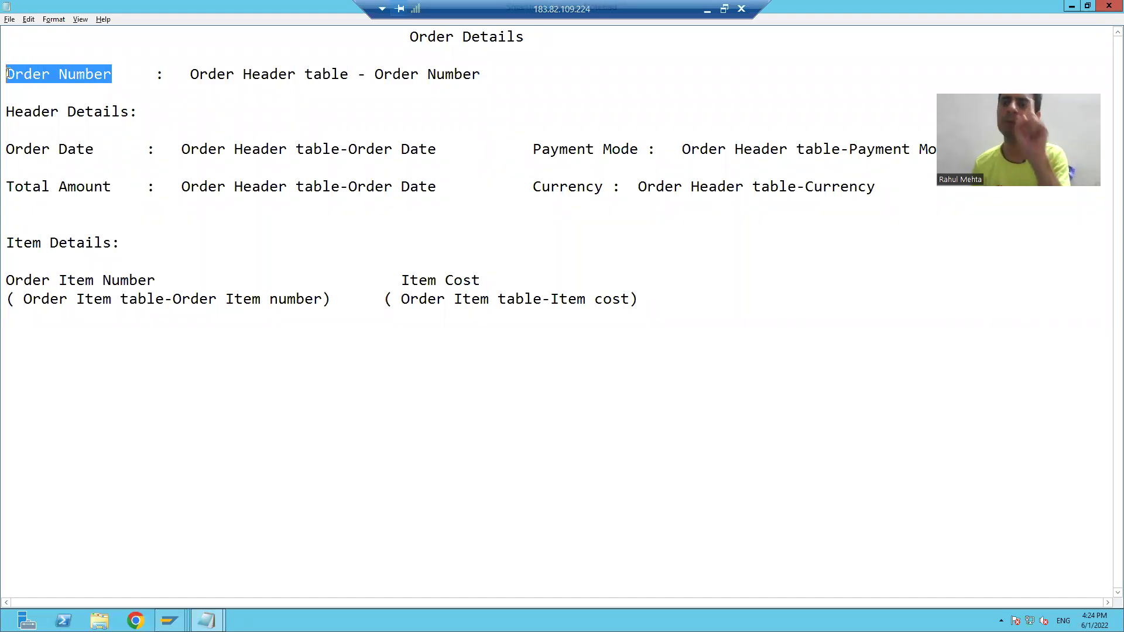
key("alt+Tab")
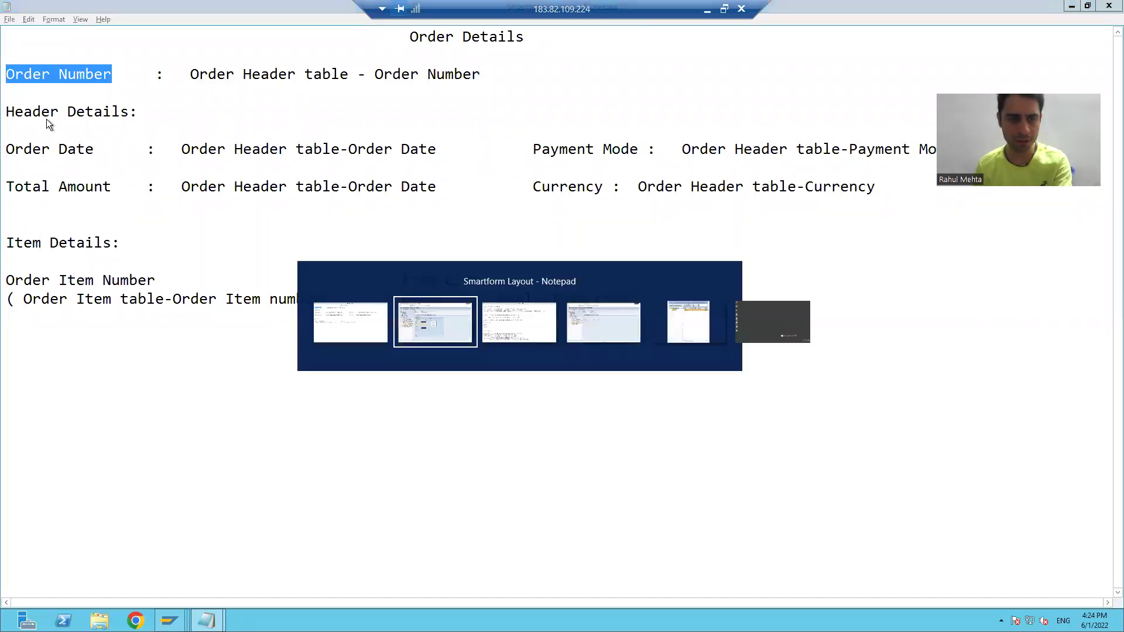
left_click(377, 494)
left_click(379, 510)
type("1")
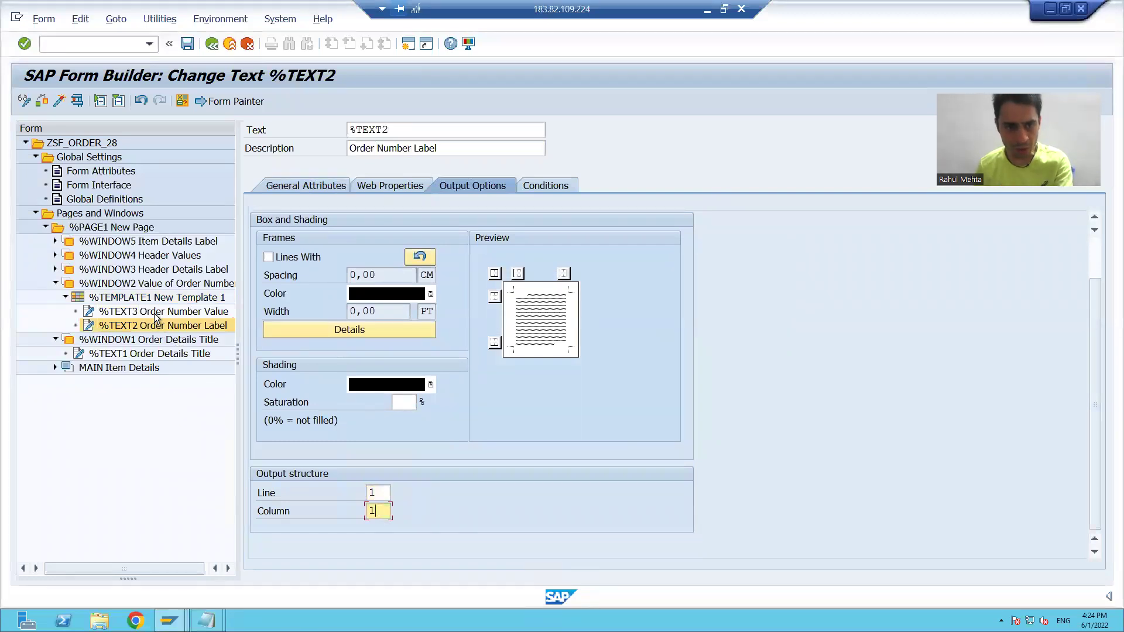
- Assign the Order Number Value text to line 1, column 2 of the output structure, checking its place in the layout notes
left_click(153, 311)
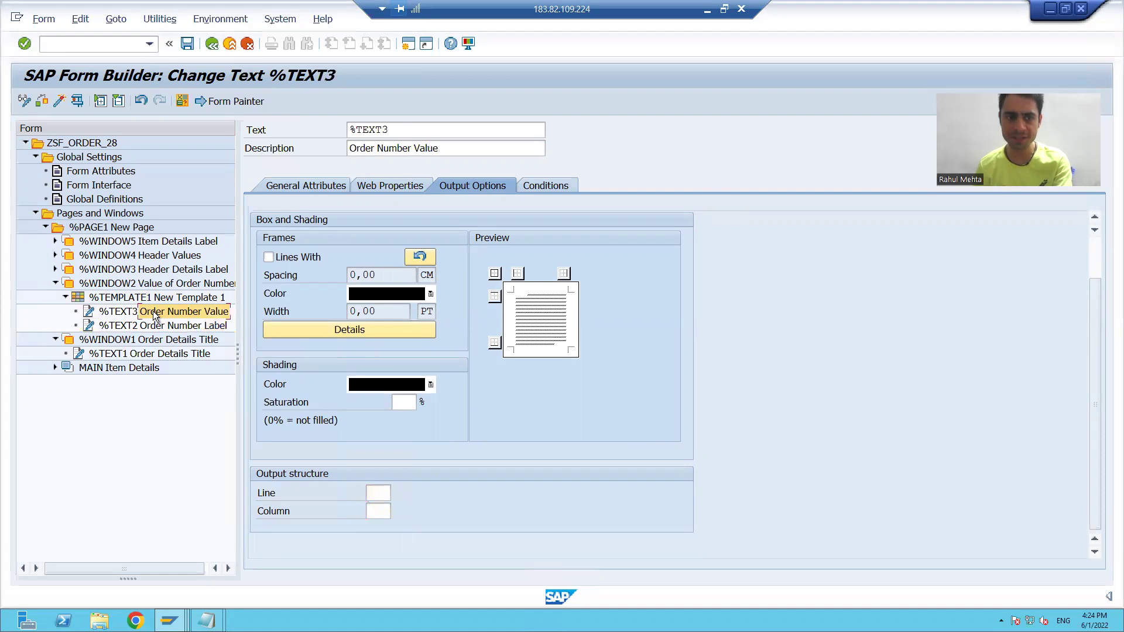
key("alt+Tab")
left_click(191, 75)
left_click_drag(208, 73, 492, 70)
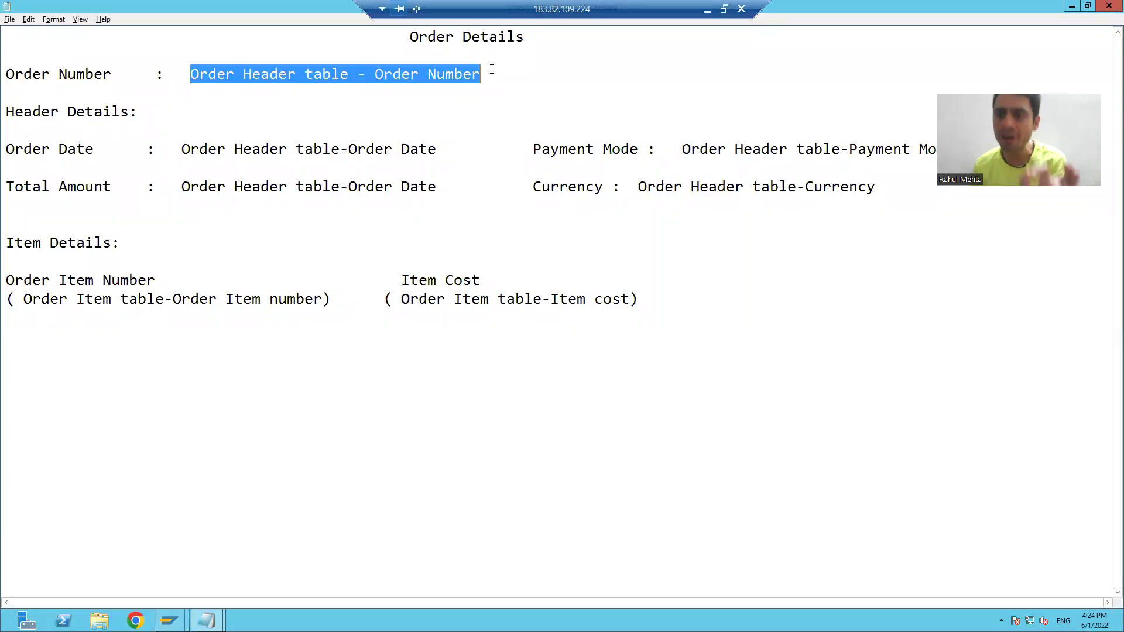
key("alt+Tab")
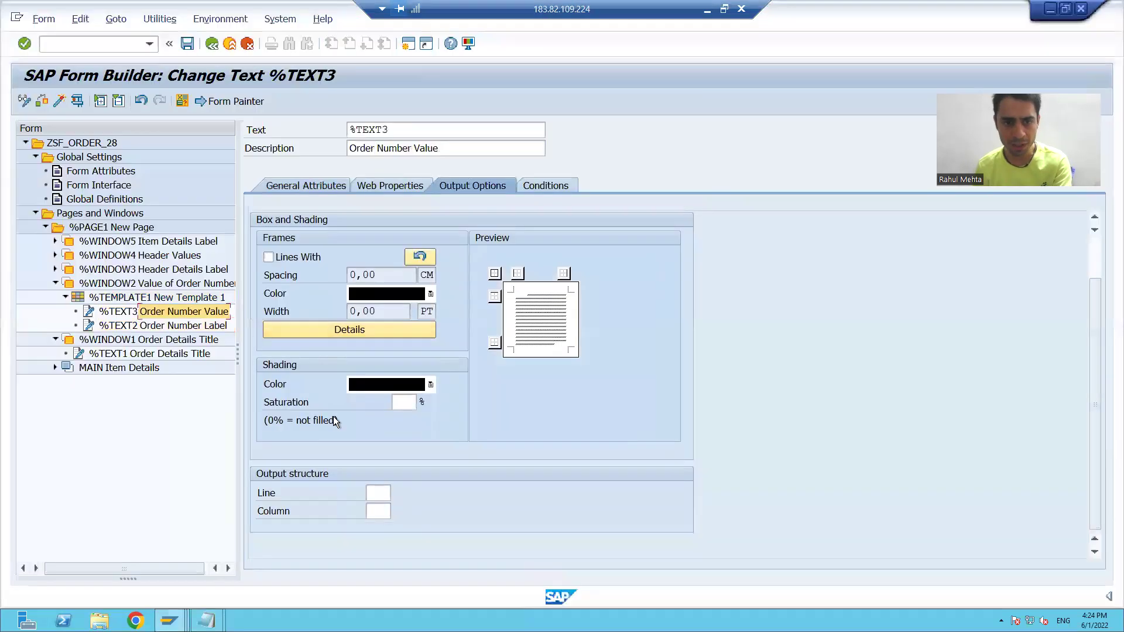
type("1")
left_click(377, 513)
type("2")
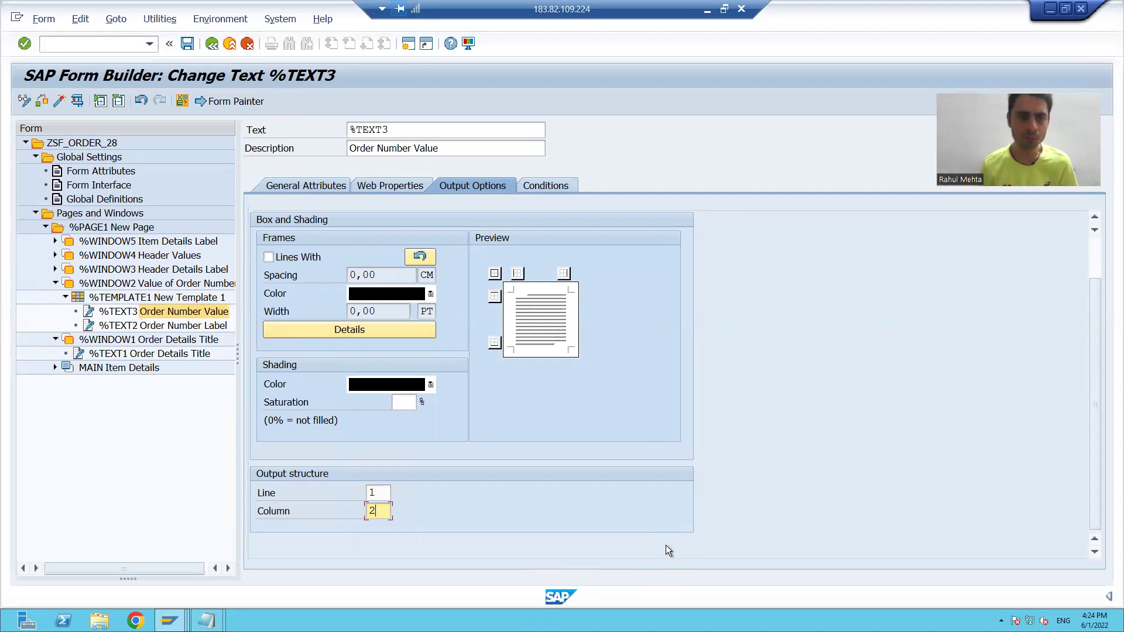
- Open the Order Number Label text in the fullscreen editor and try to change the editor type
left_click(163, 326)
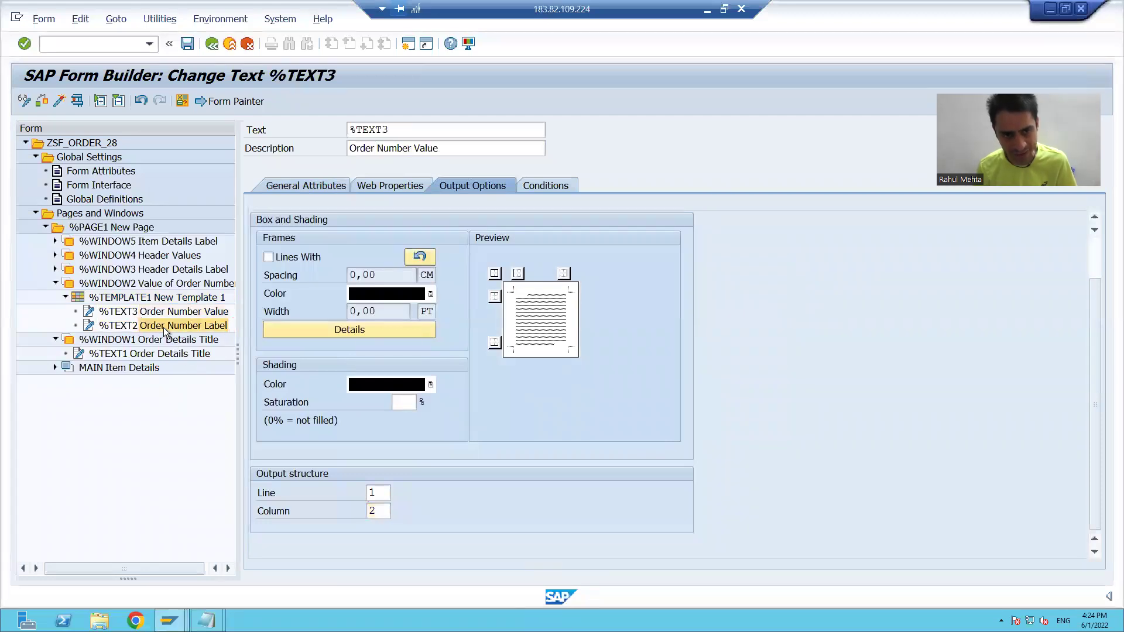
left_click(297, 186)
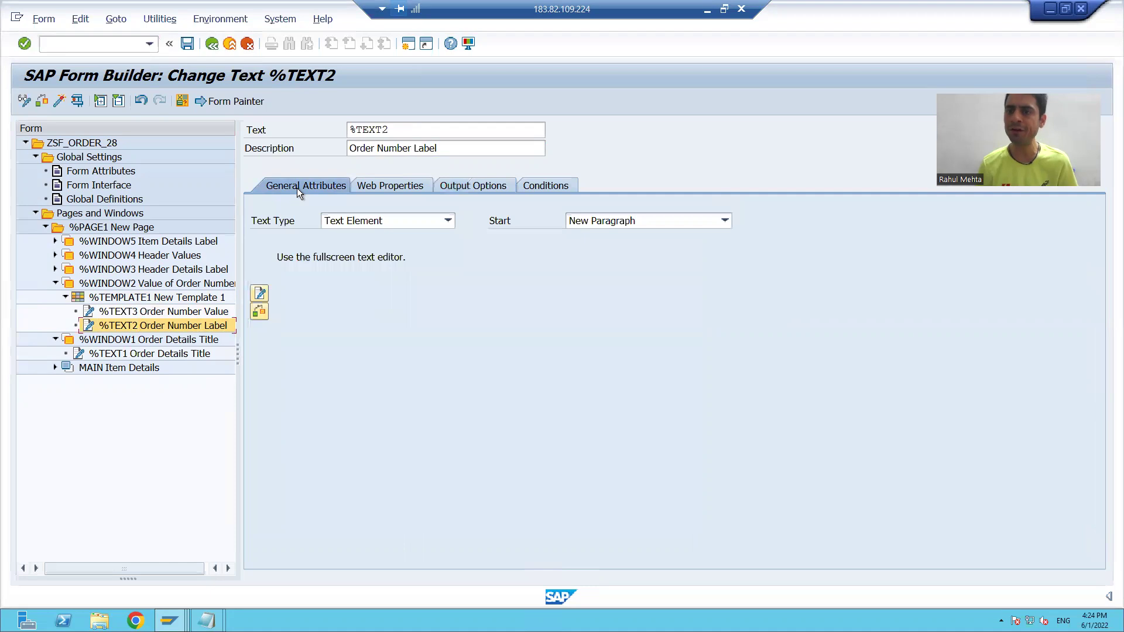
left_click(259, 293)
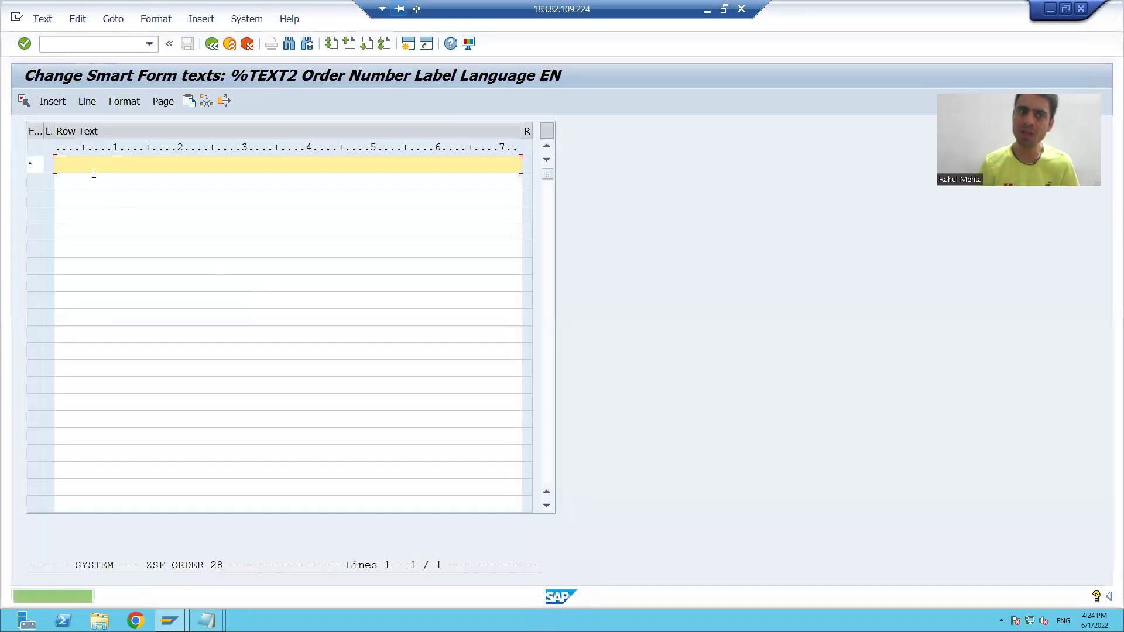
left_click(112, 19)
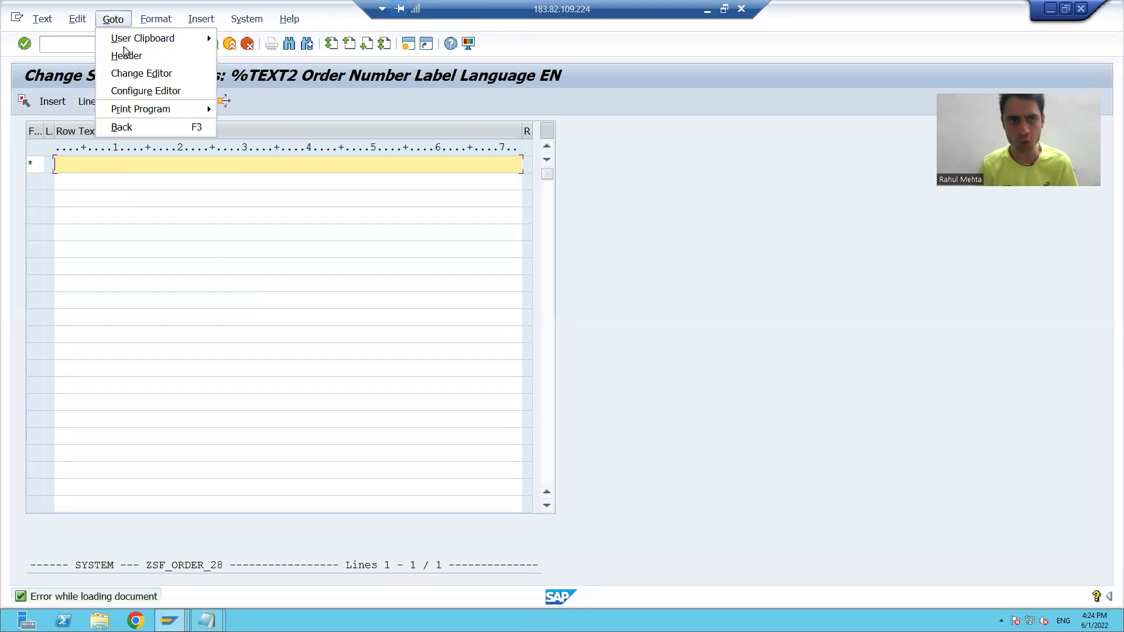
left_click(129, 73)
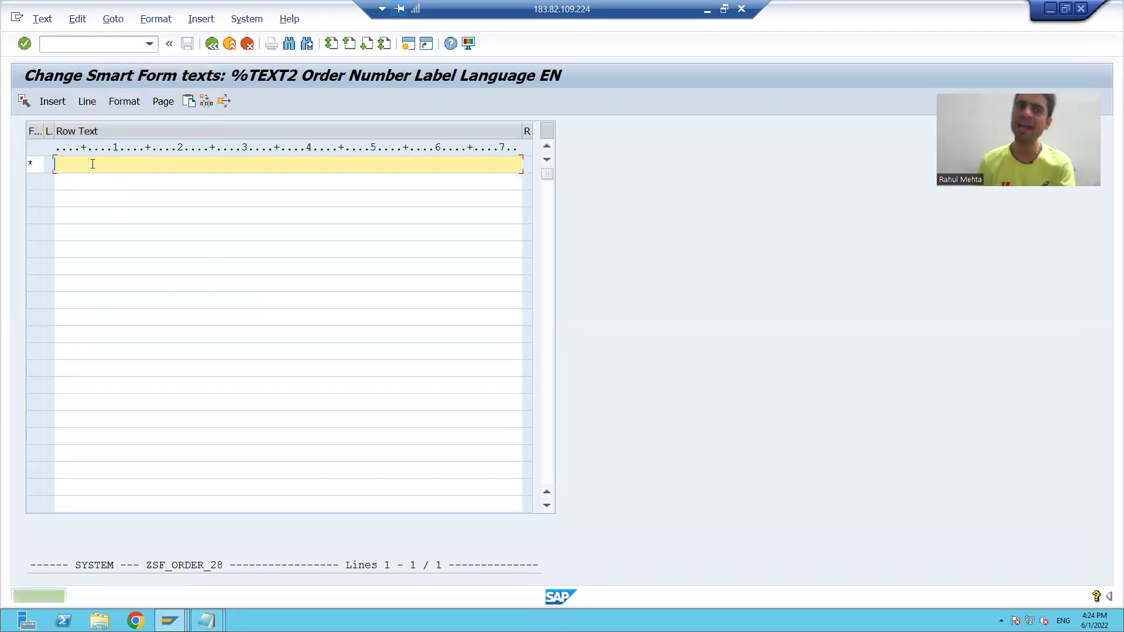
- Copy "Order Number" from the layout notes into the first row of the %TEXT2 text and return to the form
key("alt+Tab")
left_click_drag(111, 74, 8, 79)
key("ctrl+c")
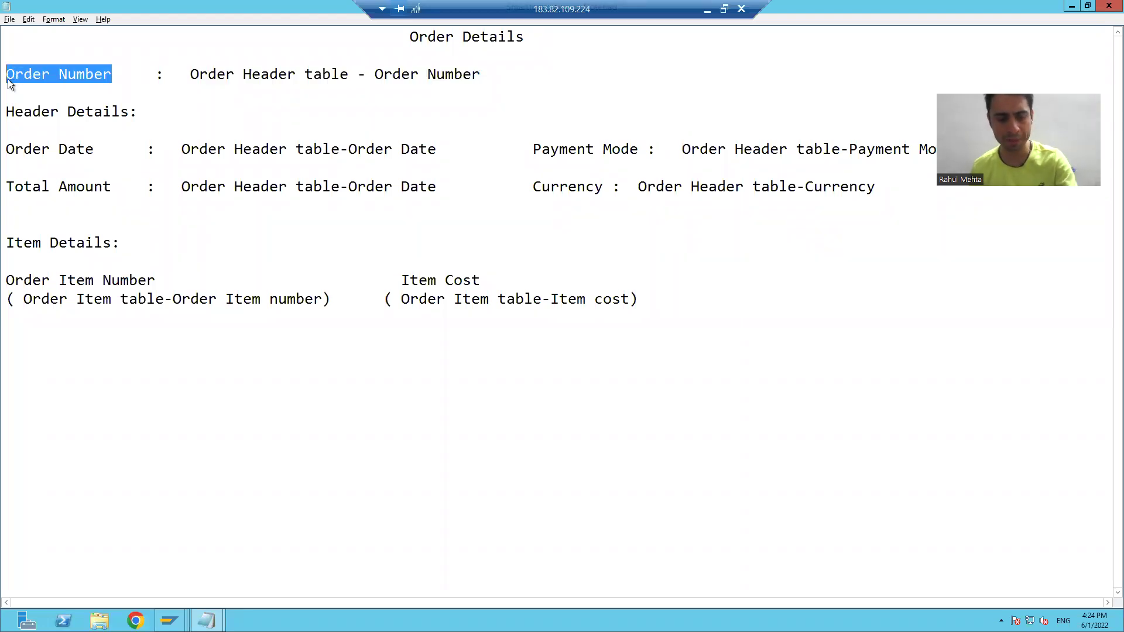
key("alt+Tab")
key("ctrl+v")
left_click(209, 44)
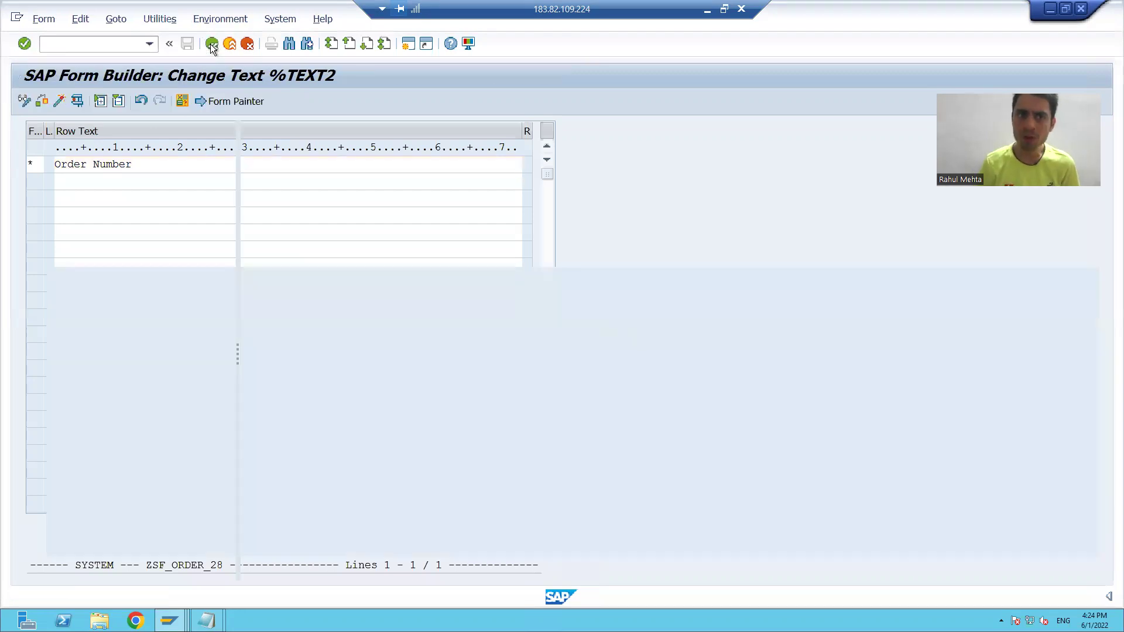
- Check the order number value source and the Header Details heading in the Notepad layout notes, then return to the form
key("alt+Tab")
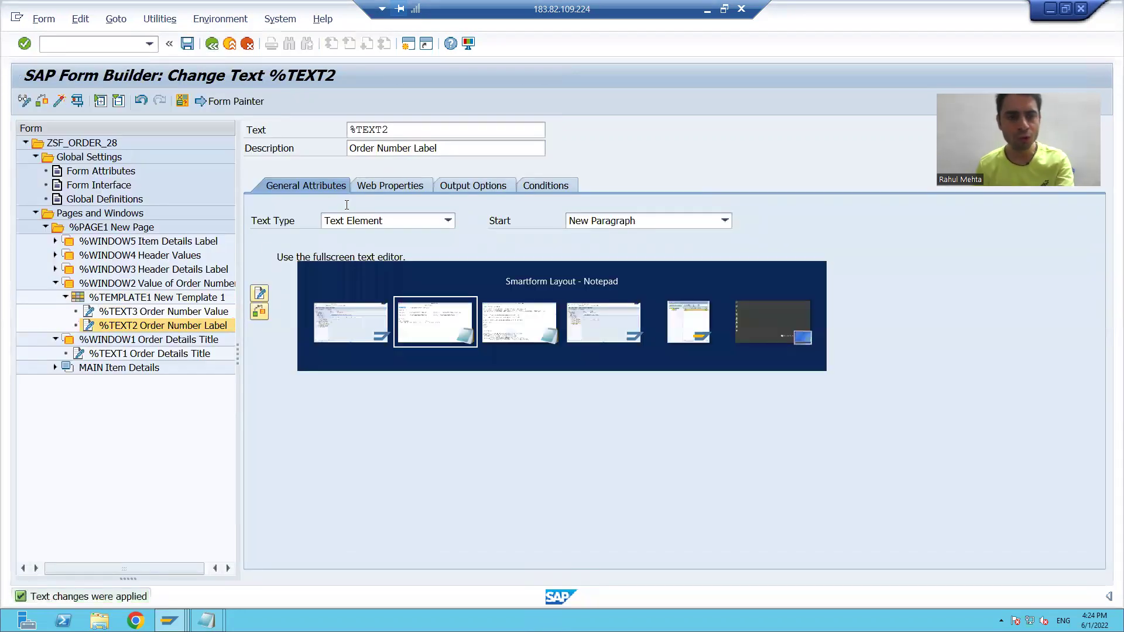
left_click(471, 36)
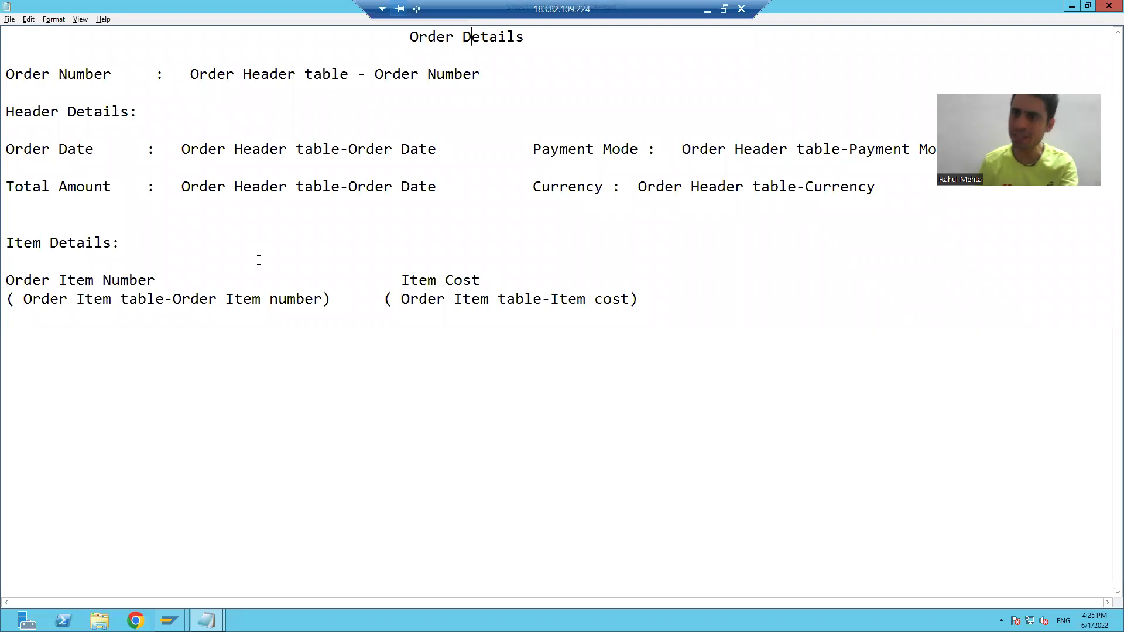
left_click_drag(190, 74, 491, 75)
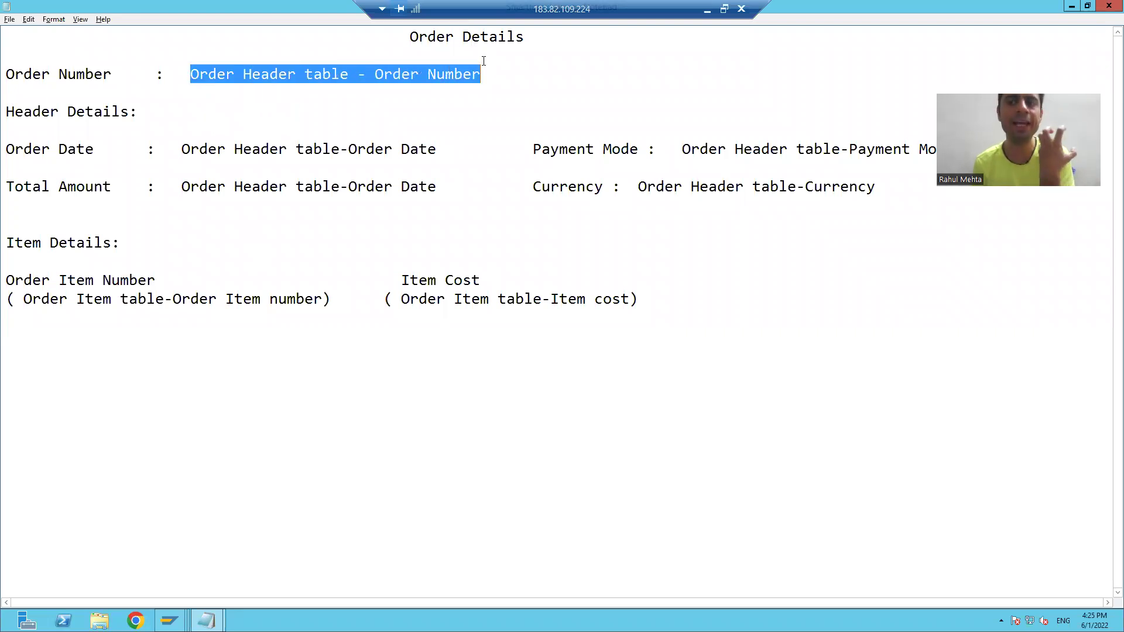
key("alt+Tab")
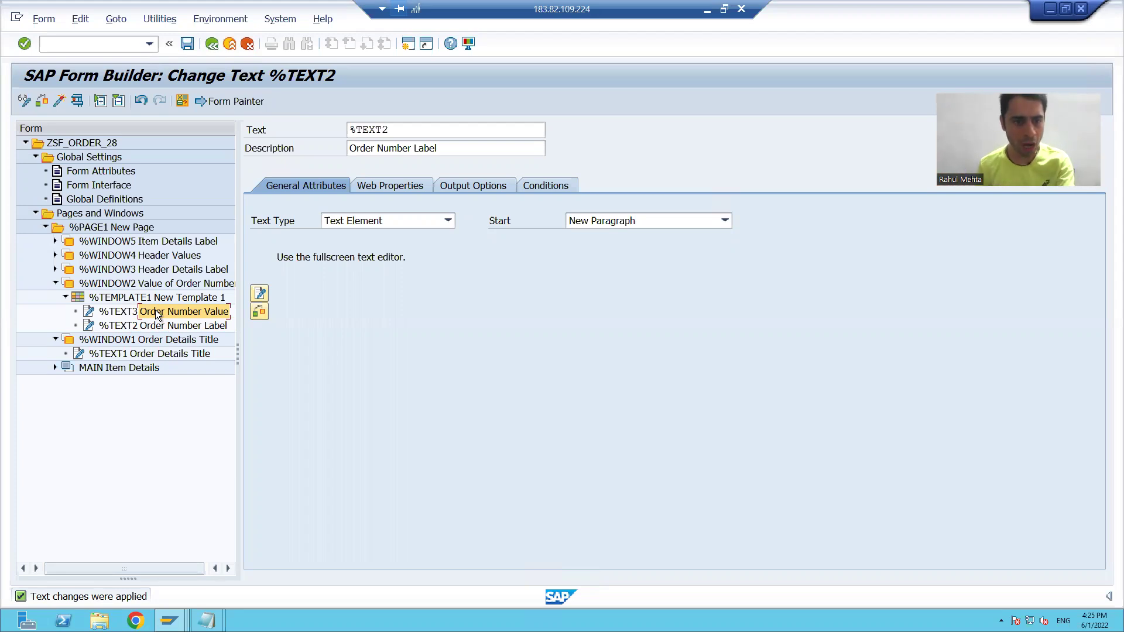
key("alt+Tab")
key("Right")
left_click_drag(481, 75, 7, 74)
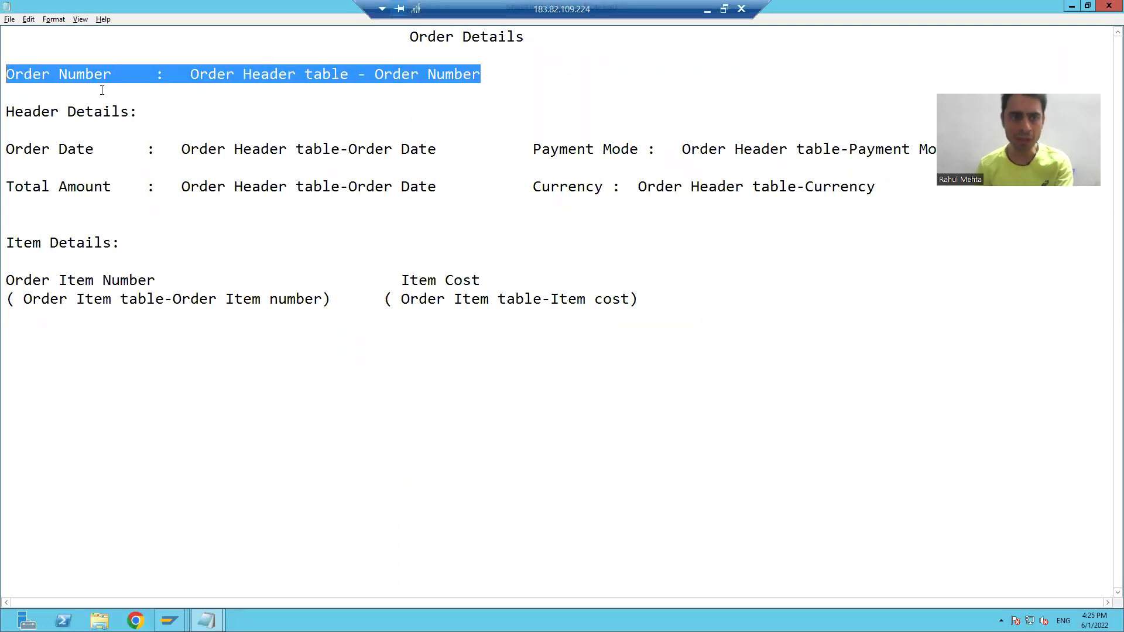
left_click_drag(146, 111, 8, 115)
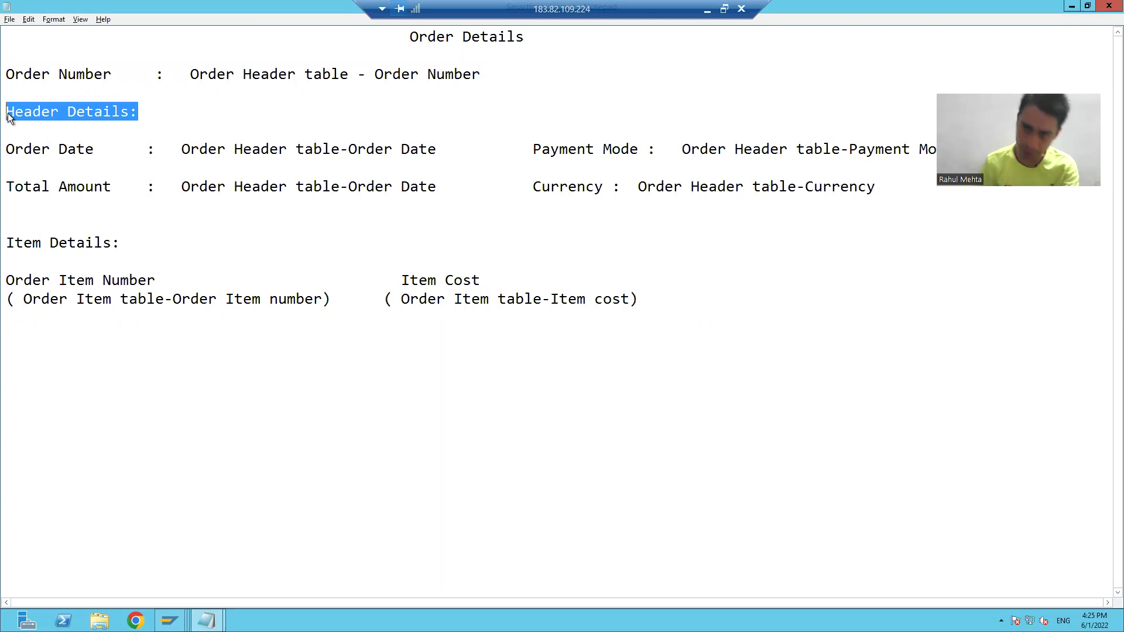
key("alt+Tab")
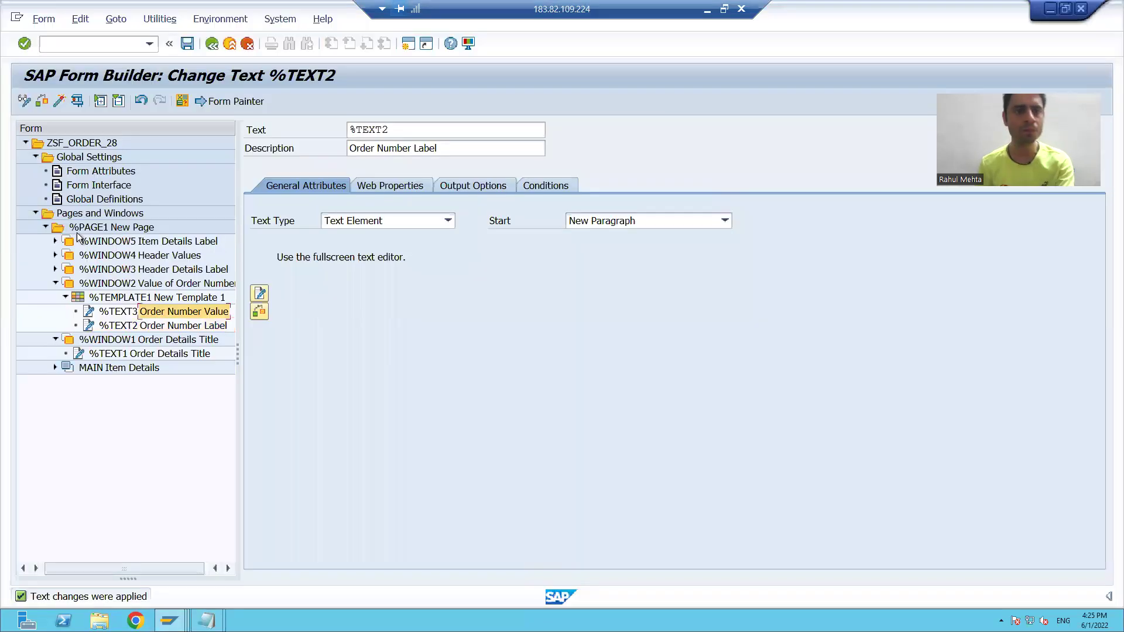
- Create a text node under the Header Details Label window %WINDOW3 and set its description to "Header Details Label"
right_click(110, 269)
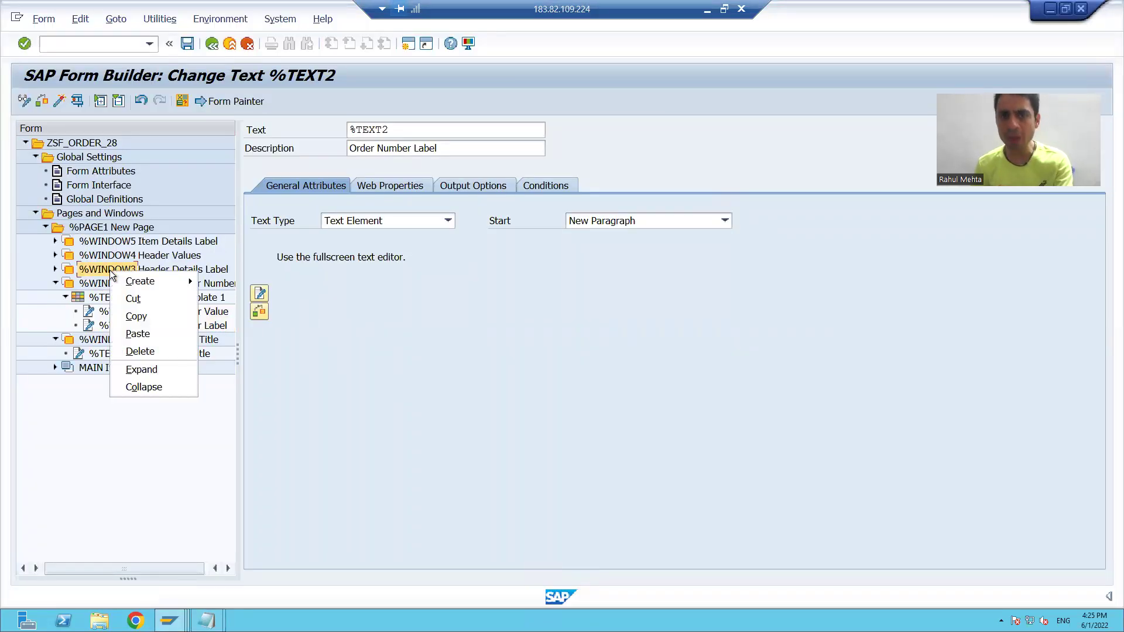
mouse_move(118, 282)
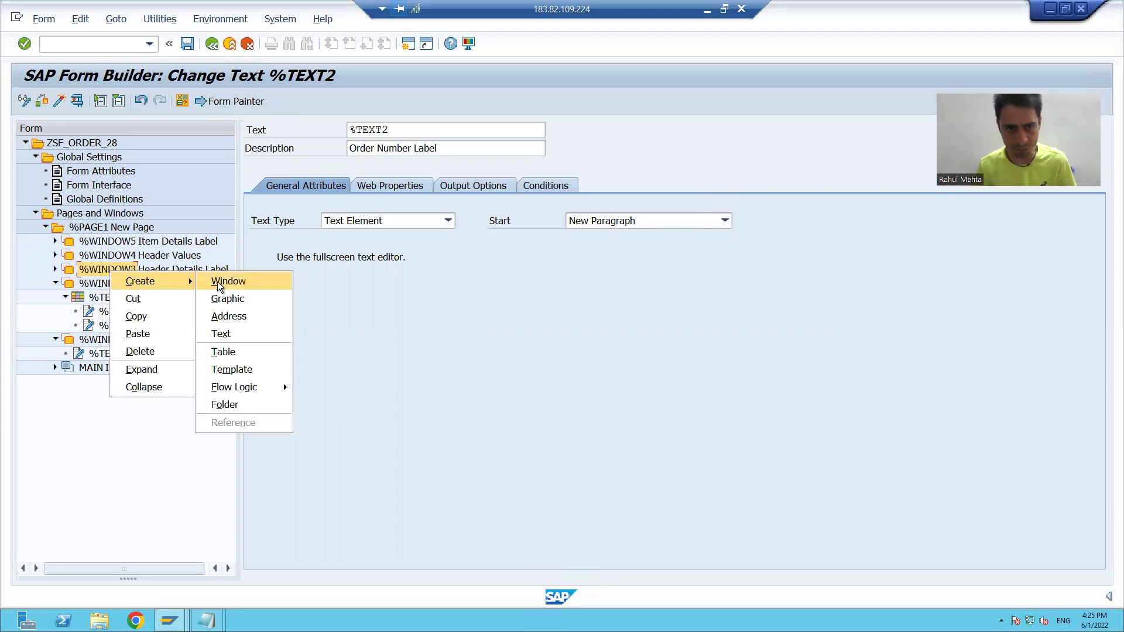
left_click(222, 335)
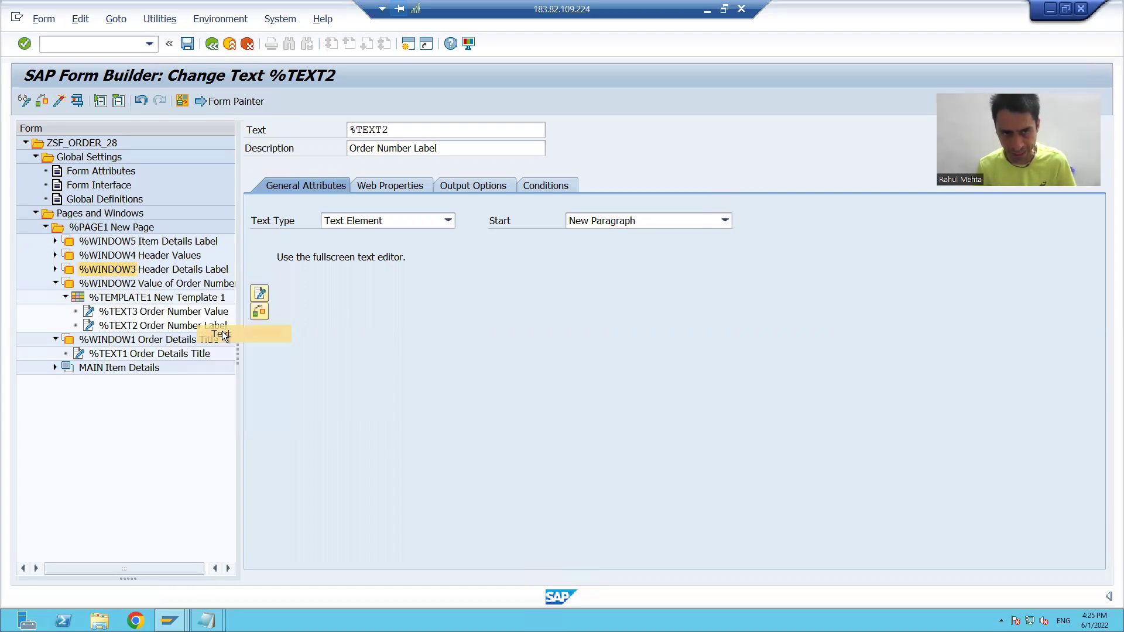
left_click(455, 155)
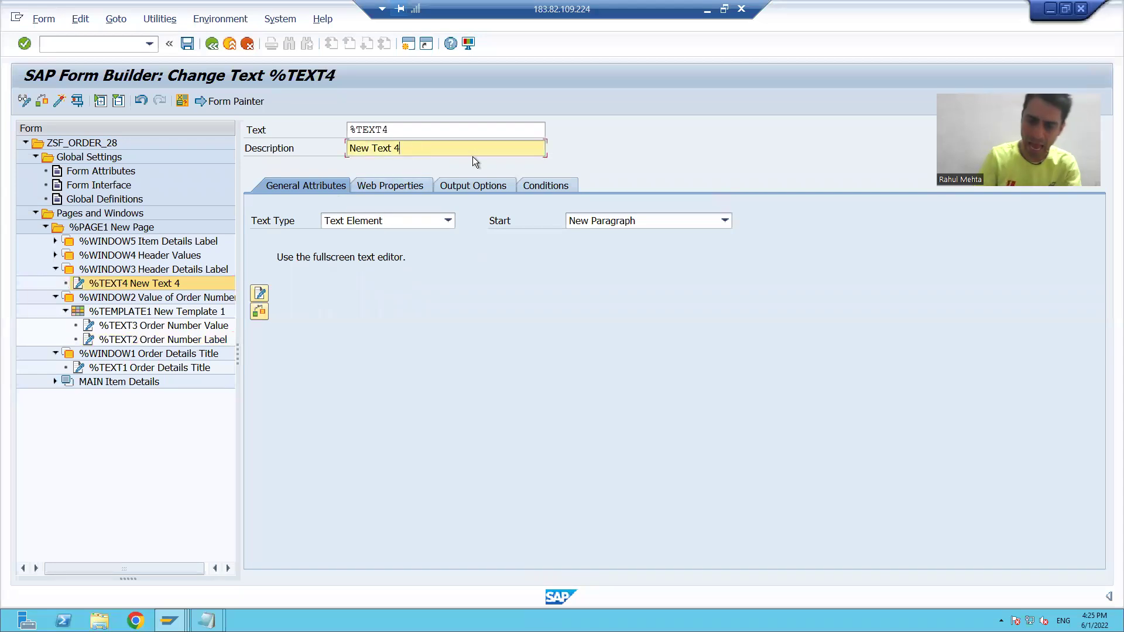
key("BackSpace")
key("BackSpace")
key("BackSpace")
key("BackSpace")
key("BackSpace")
key("BackSpace")
key("BackSpace")
key("BackSpace")
key("BackSpace")
key("BackSpace")
type("Header Details")
key("Down")
key("Return")
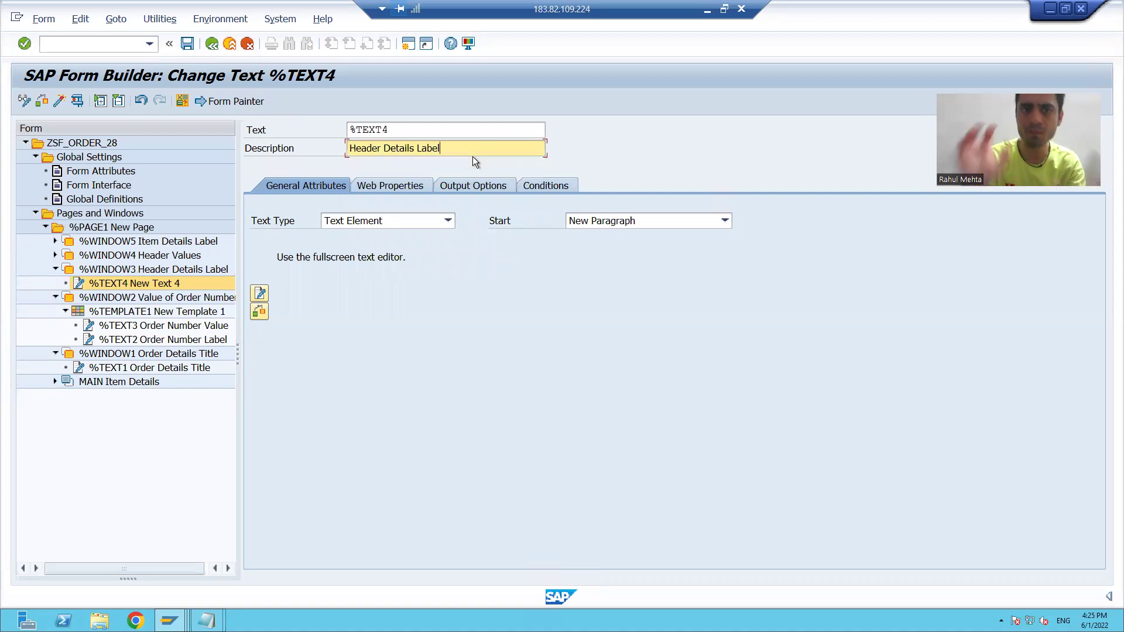
- Open the Header Details Label text in the fullscreen editor and try to change the editor type
left_click(259, 293)
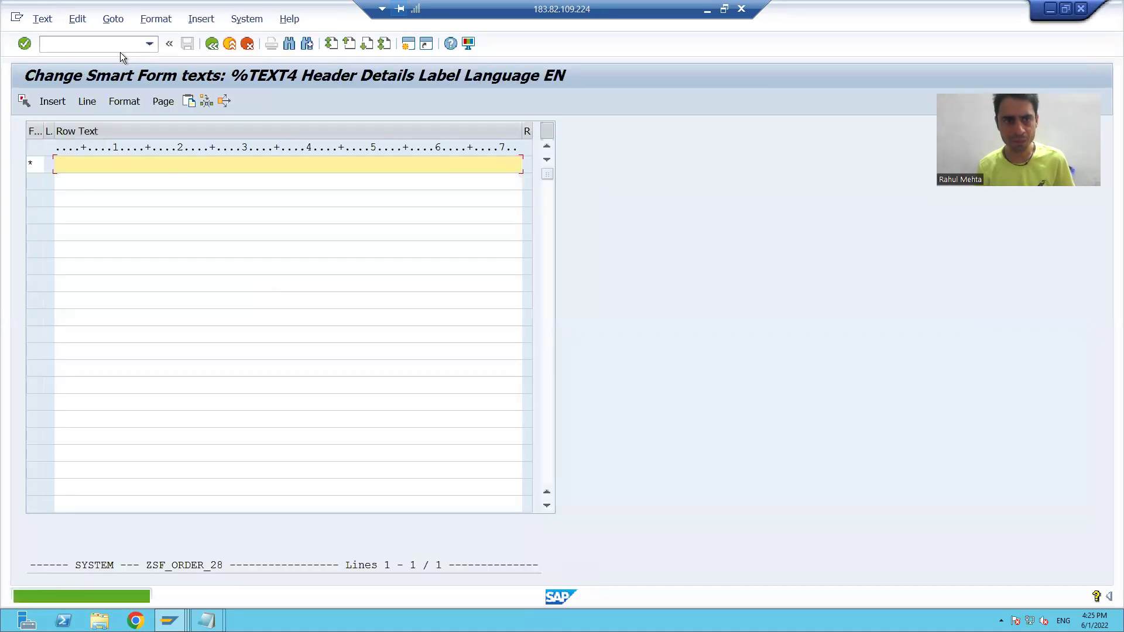
left_click(113, 19)
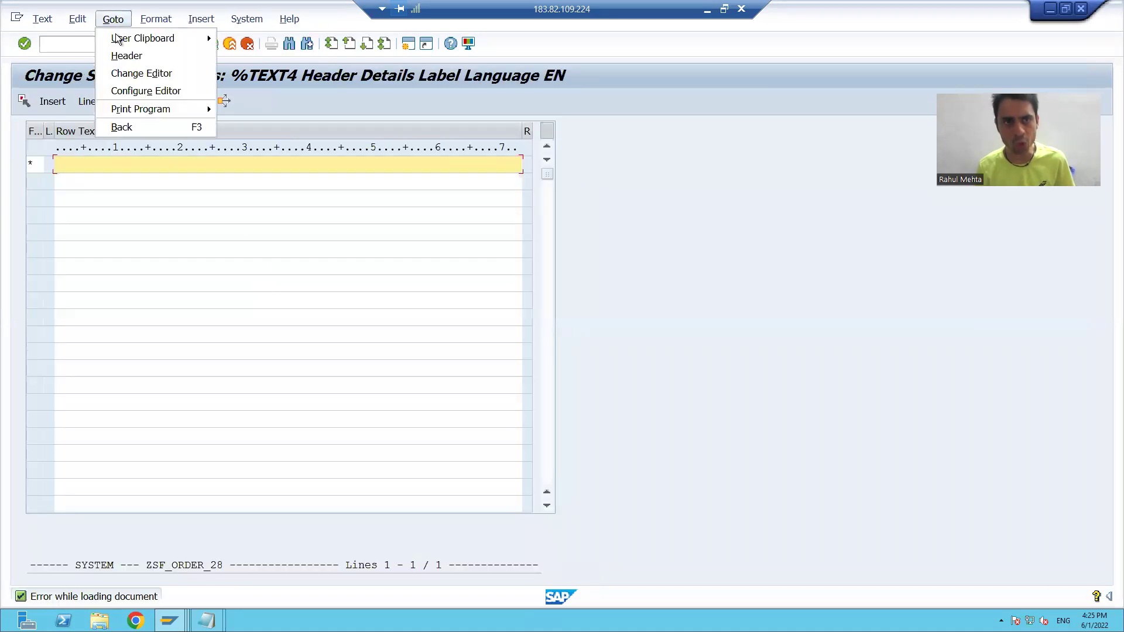
left_click(123, 73)
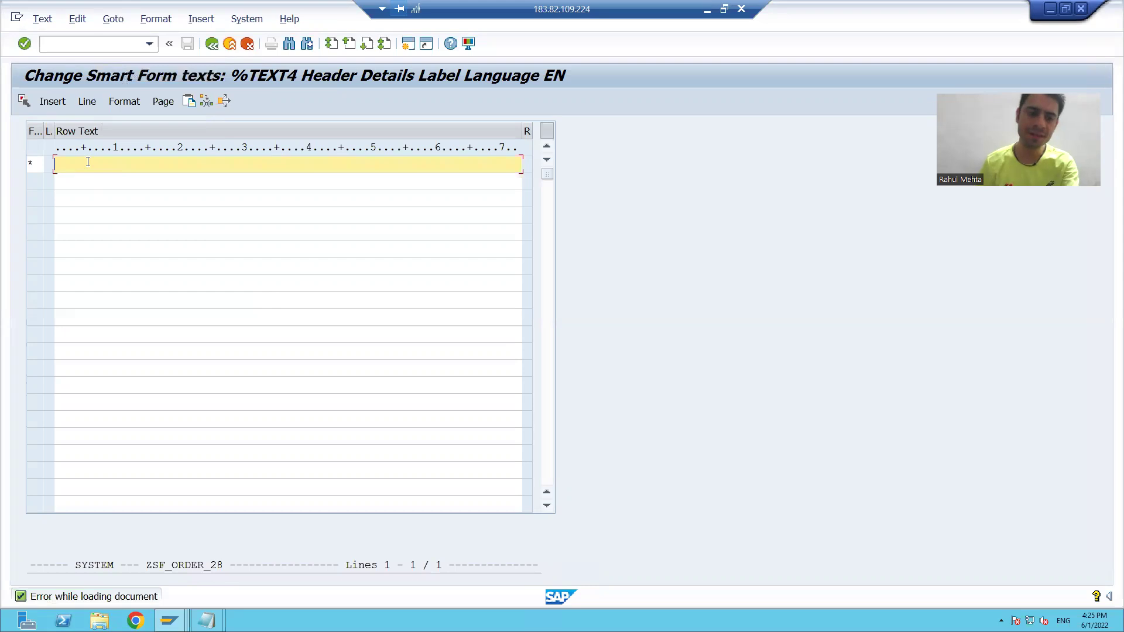
- Copy "Header Details" from the layout notes into the first row of the %TEXT4 text and return to the form
key("alt+Tab")
left_click(120, 127)
left_click_drag(130, 113, 9, 120)
key("ctrl+c")
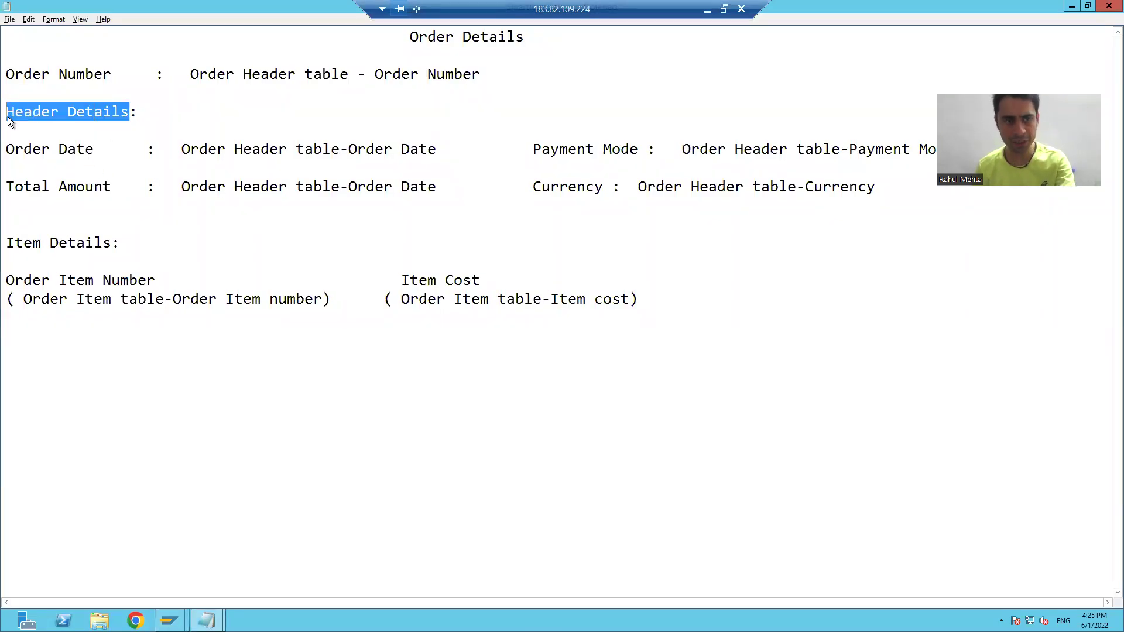
key("alt+Tab")
key("ctrl+v")
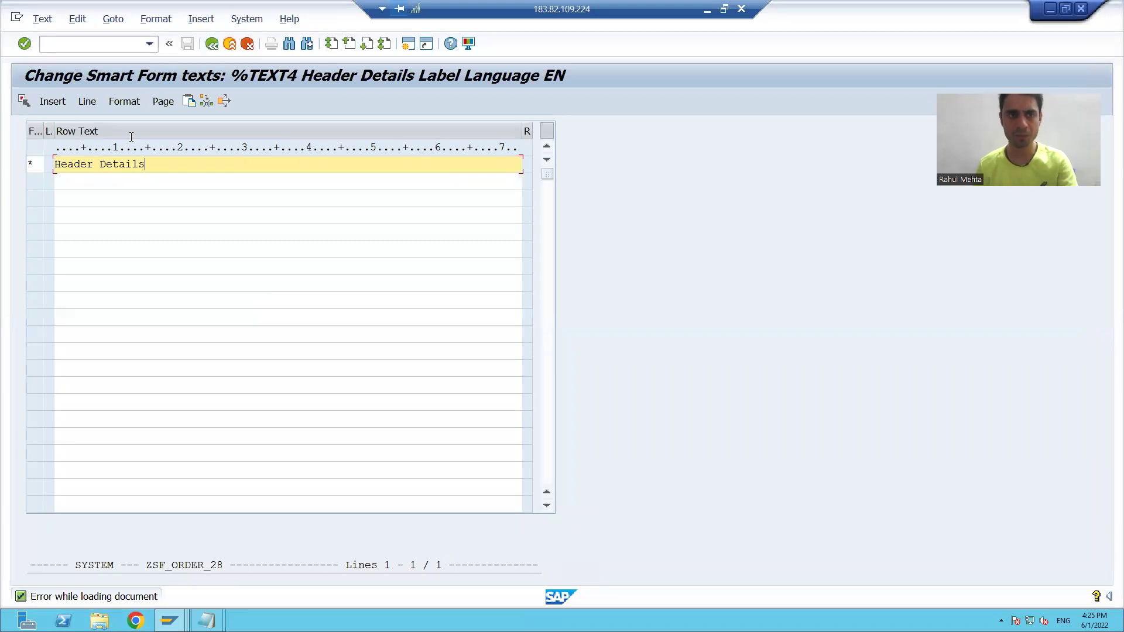
left_click(212, 44)
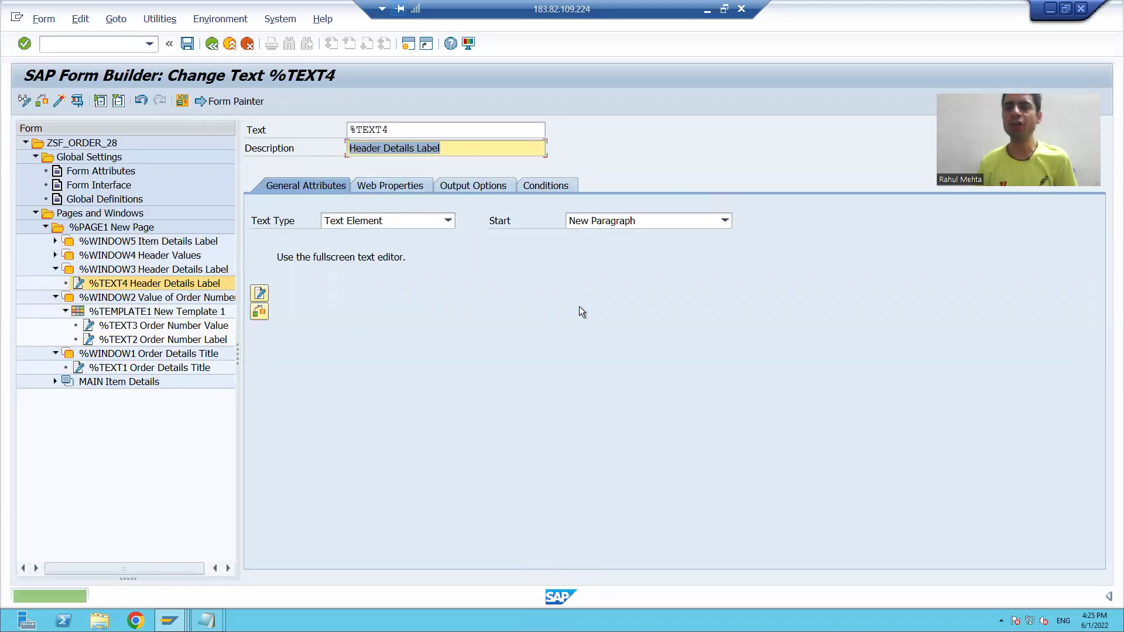